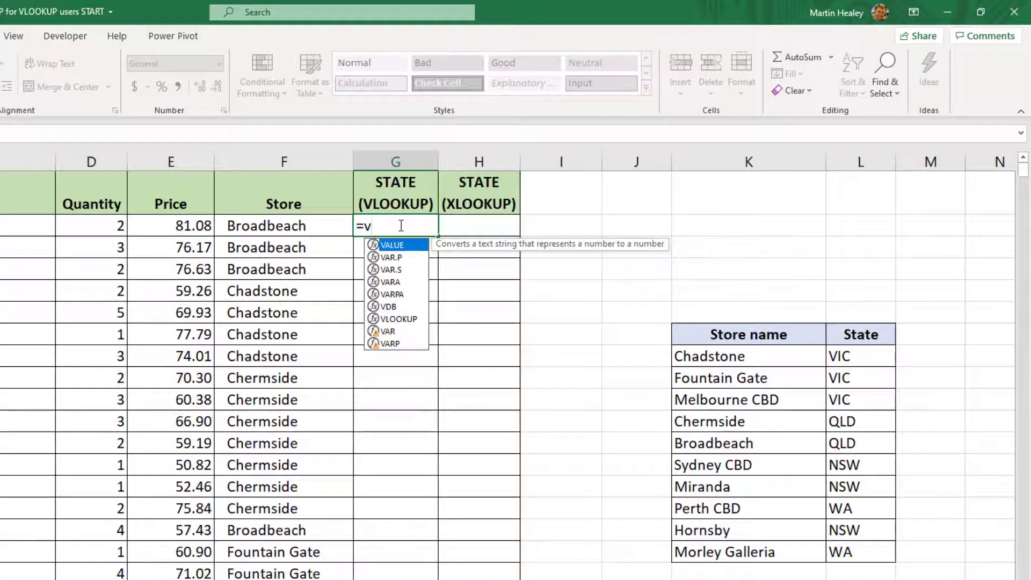
Complete the VLOOKUP state formula in G2 as =VLOOKUP(F2,$K$8:$L$17,2,FALSE) and fill it down the column.
type("lookup")
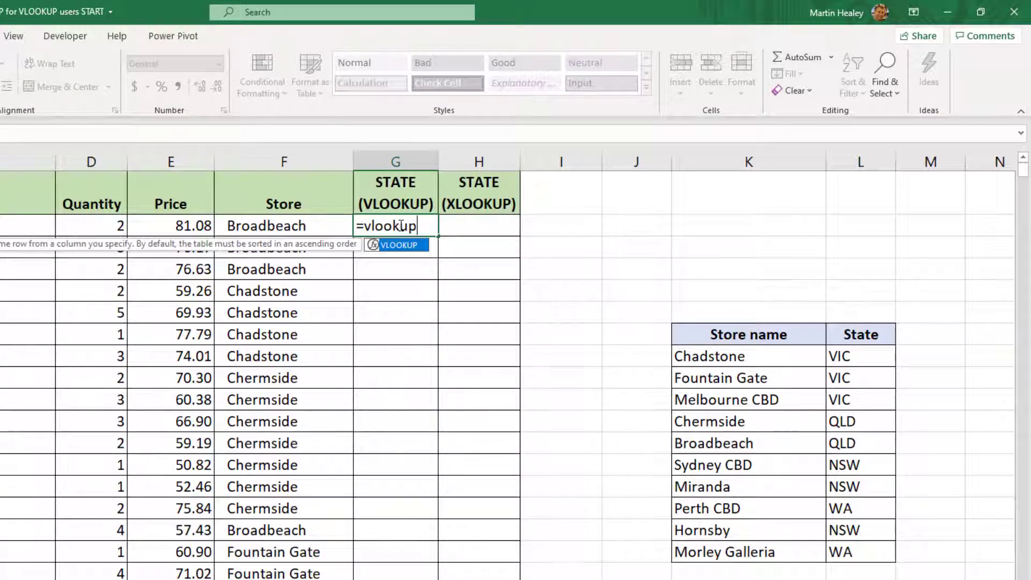
key("Tab")
left_click(295, 226)
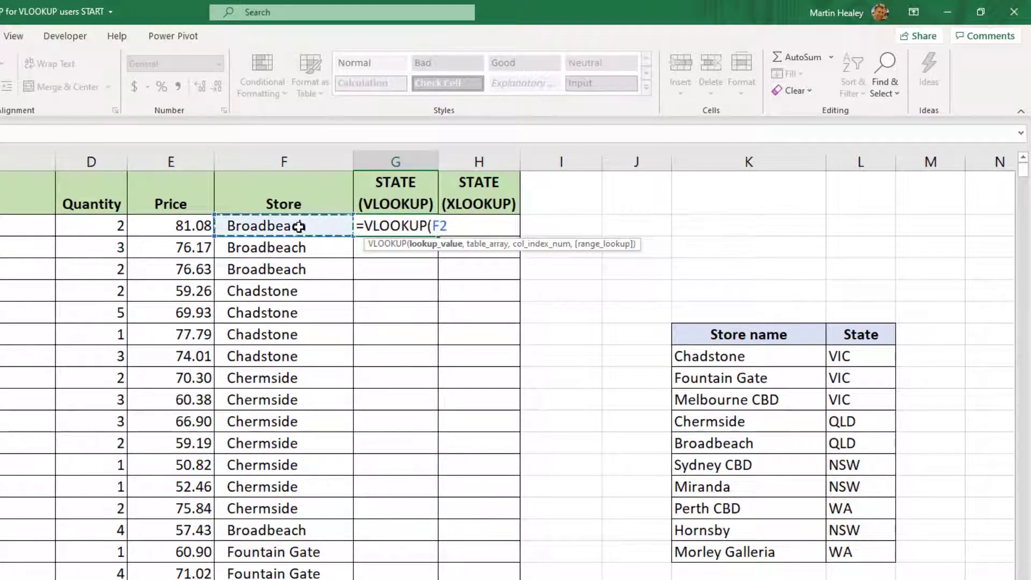
type(",")
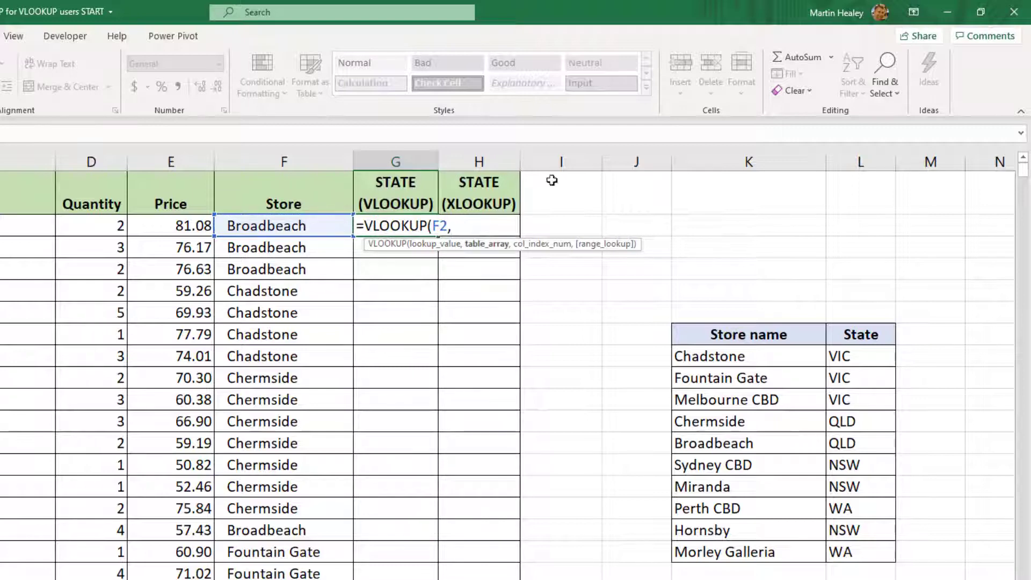
left_click_drag(704, 356, 833, 549)
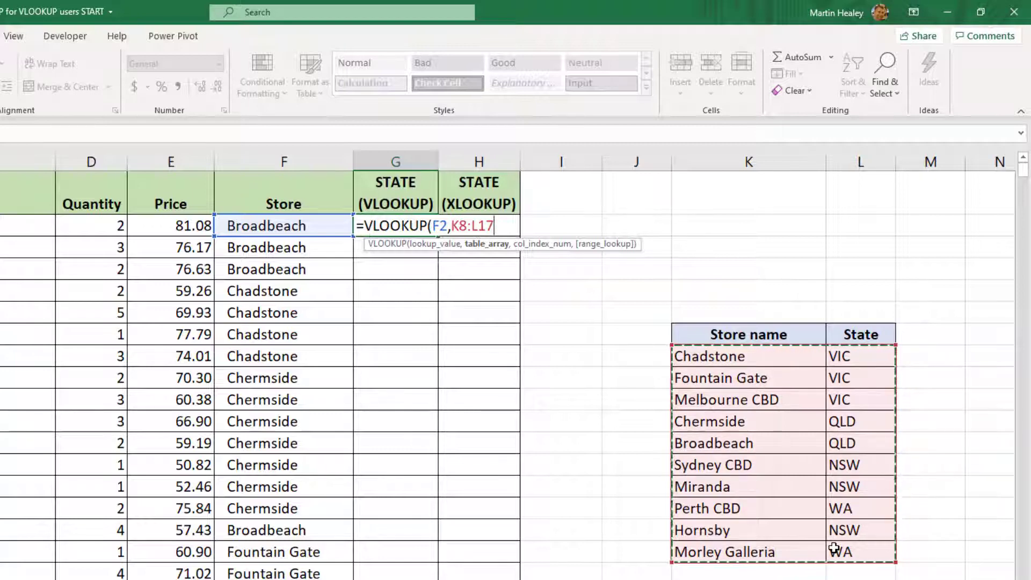
key("F4")
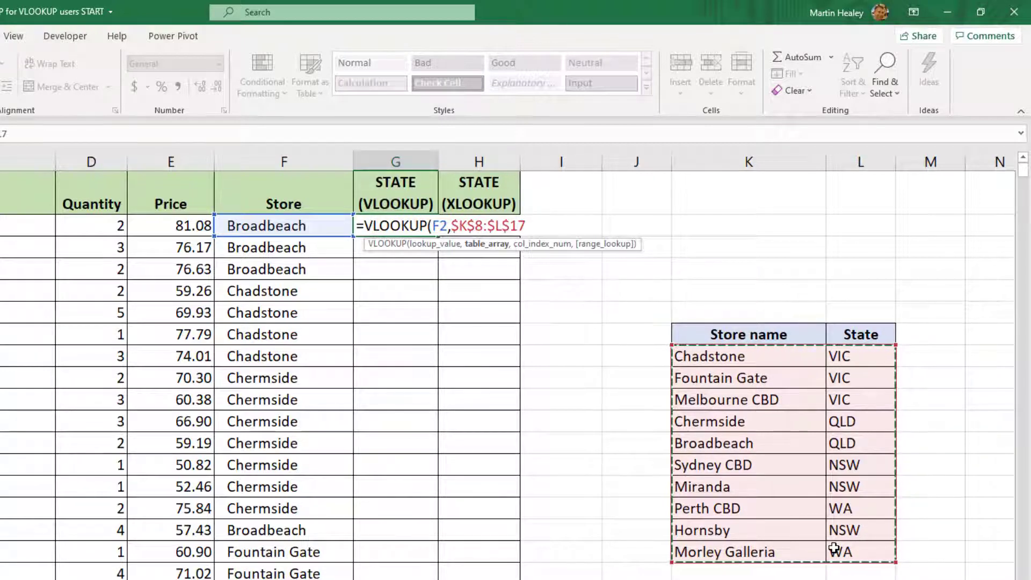
type(",")
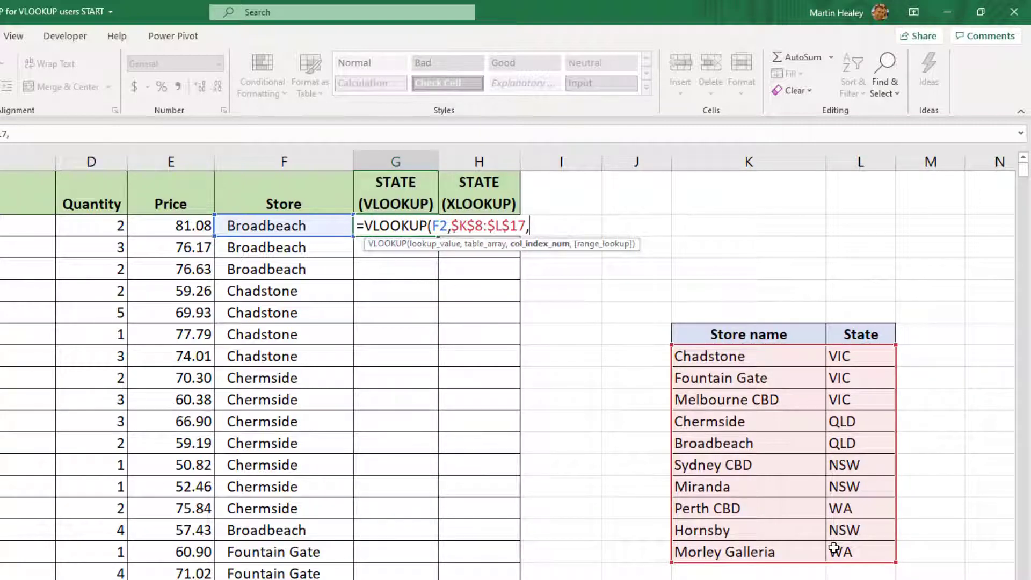
type("2,FAL")
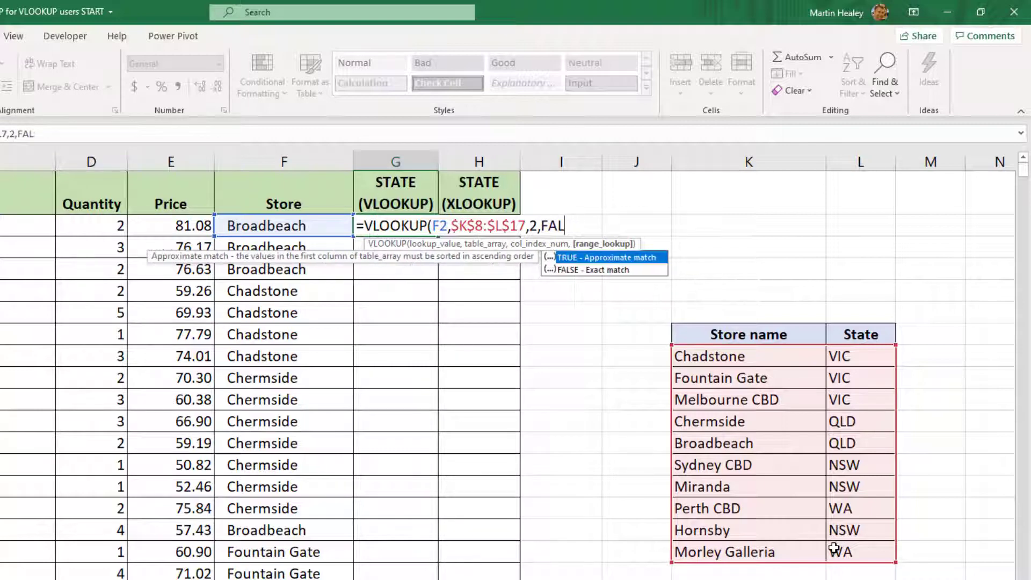
type("SE)")
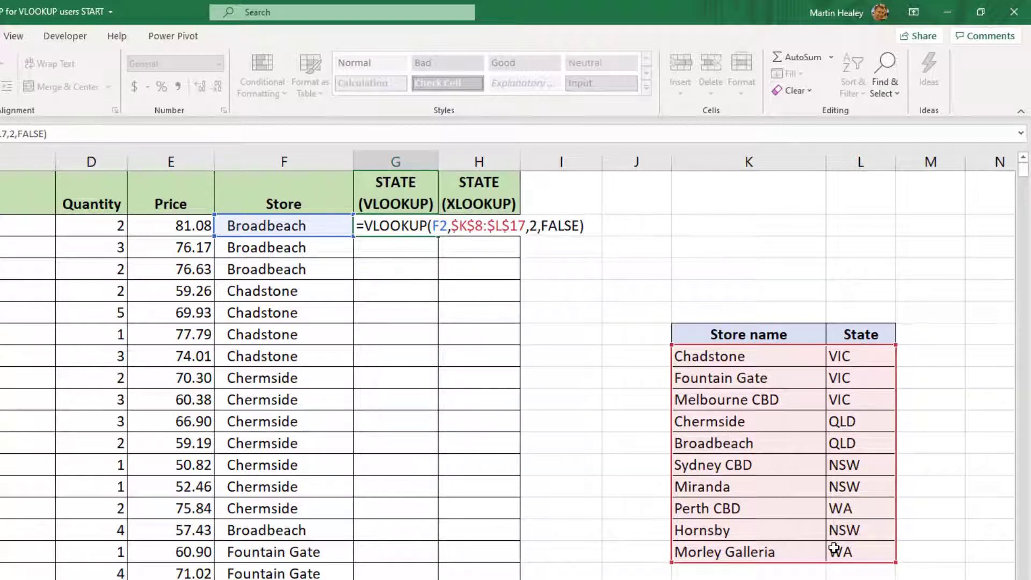
key("Return")
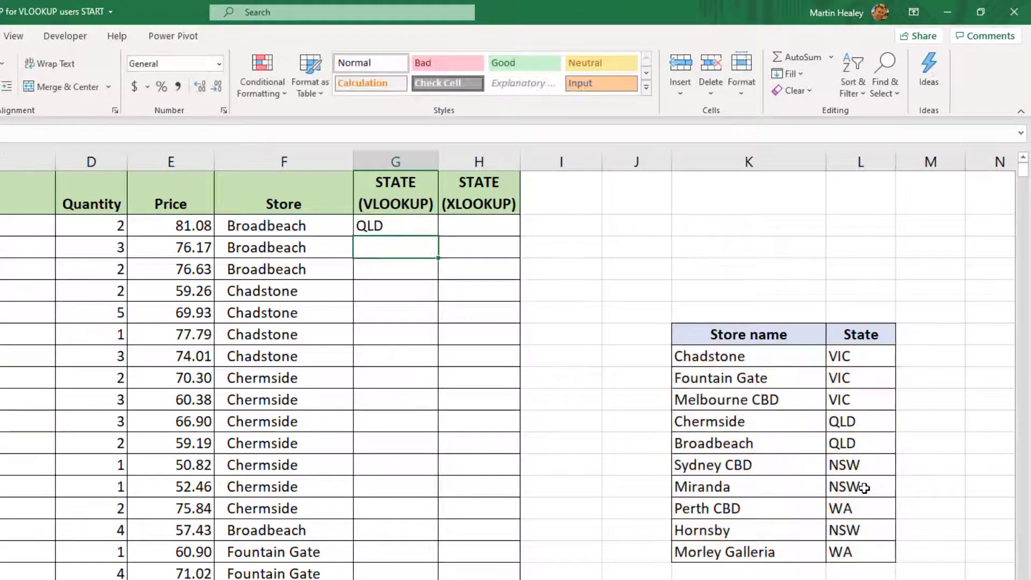
left_click(396, 226)
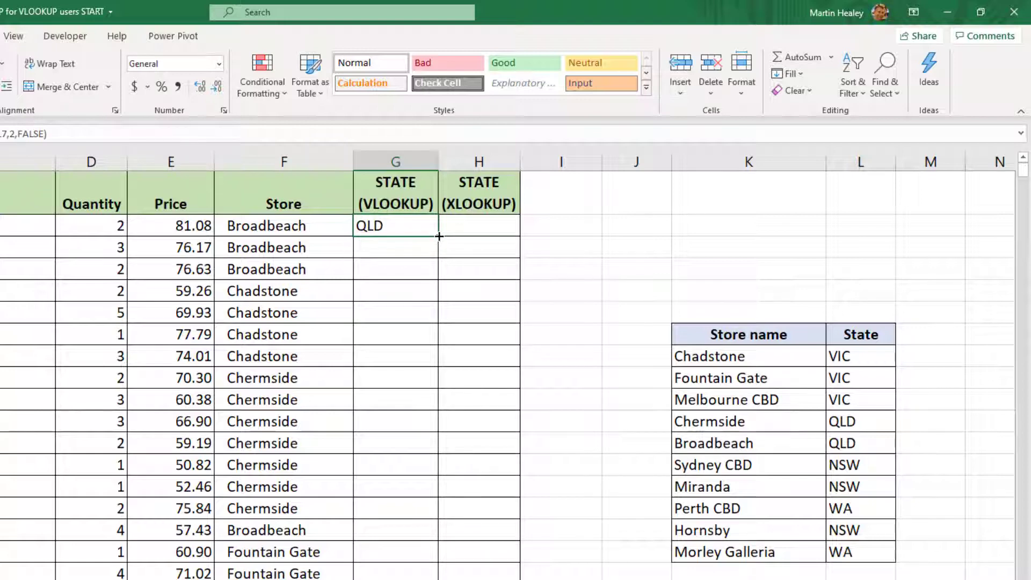
double_click(439, 236)
Enter =XLOOKUP(F2,$K$8:$K$17,$L$8:$L$17) in H2 under STATE (XLOOKUP) and fill it down the column.
left_click(478, 226)
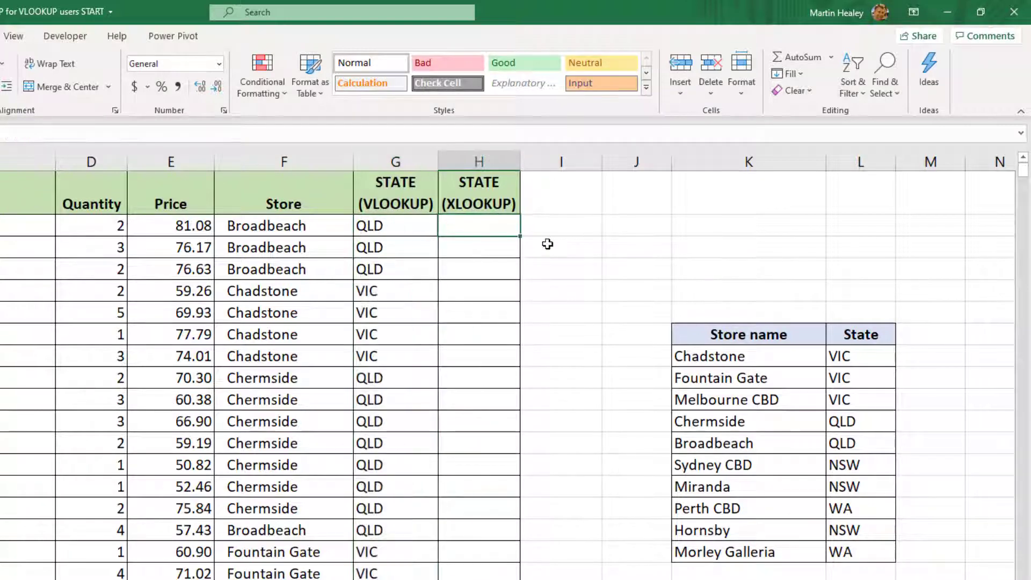
type("=xlookup")
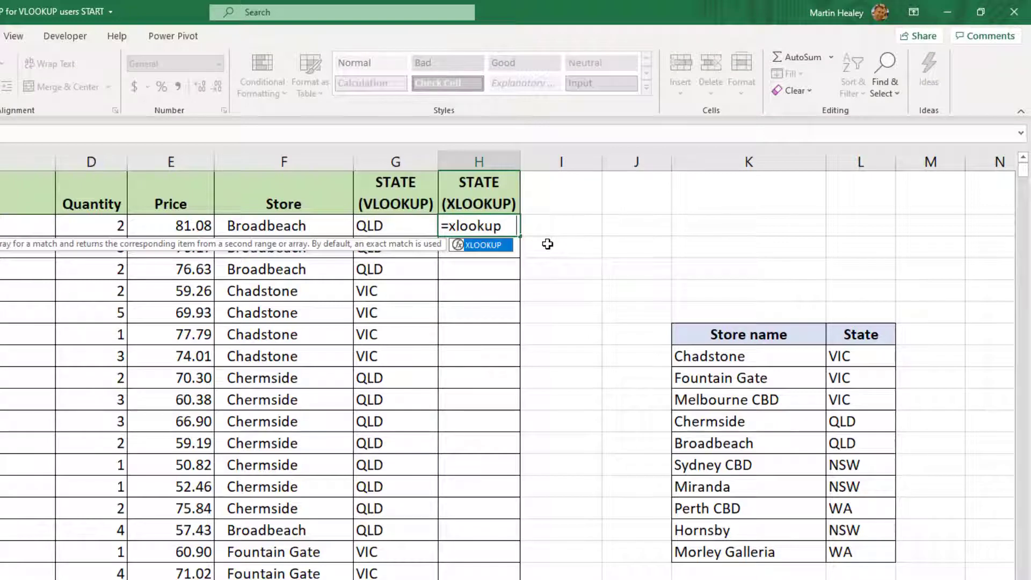
key("Tab")
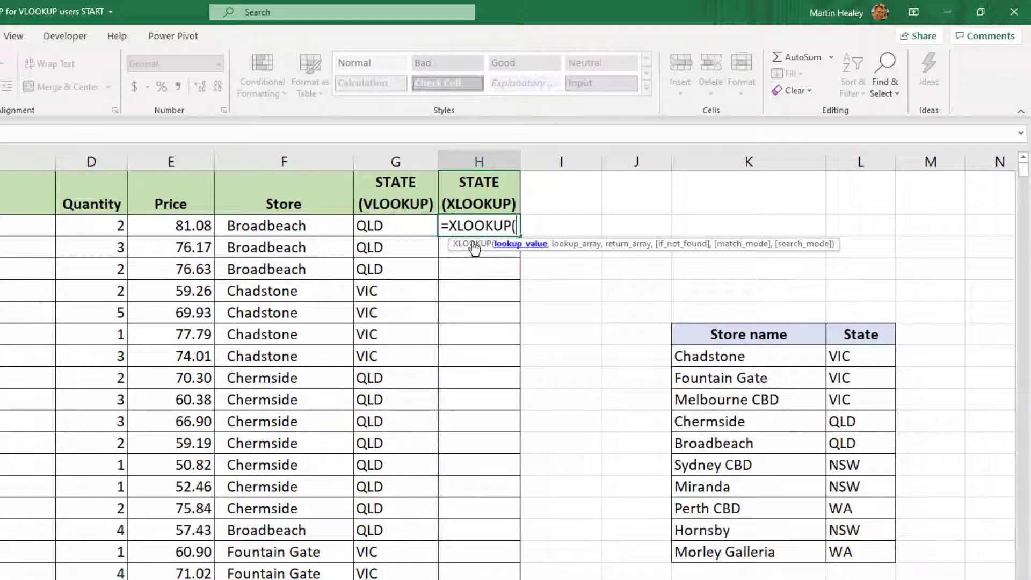
left_click(276, 225)
type(",")
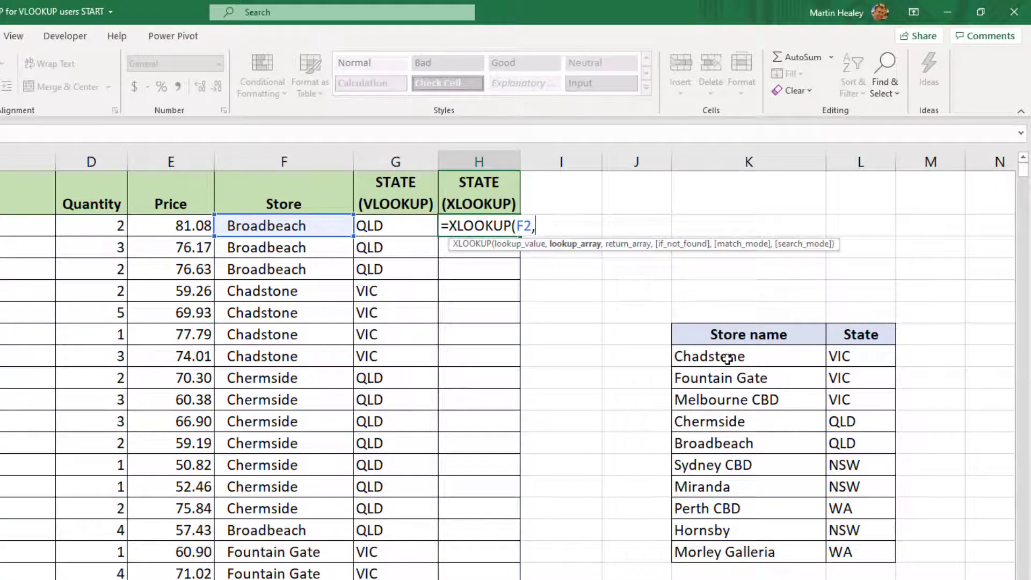
left_click_drag(728, 358, 733, 552)
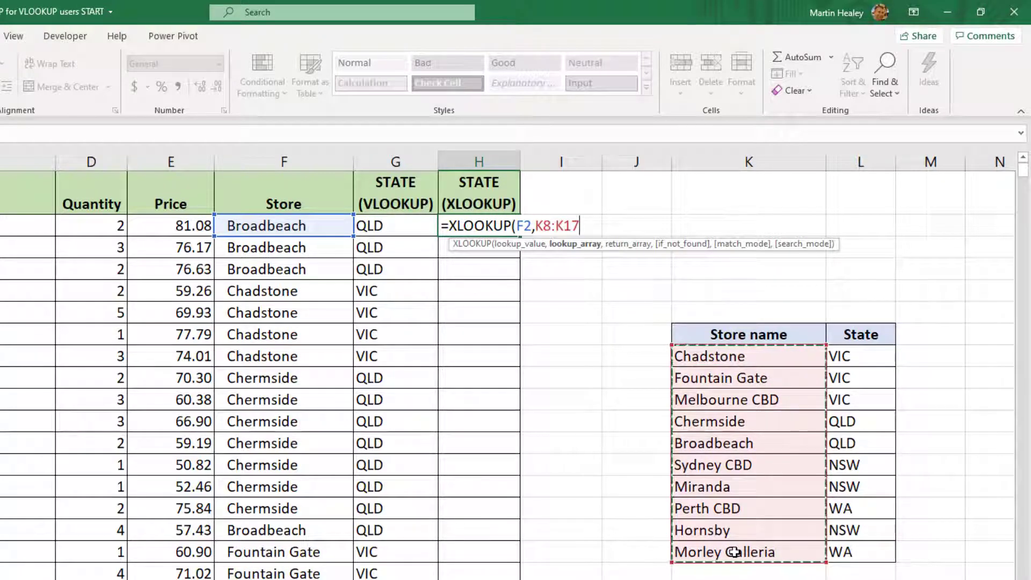
key("F4")
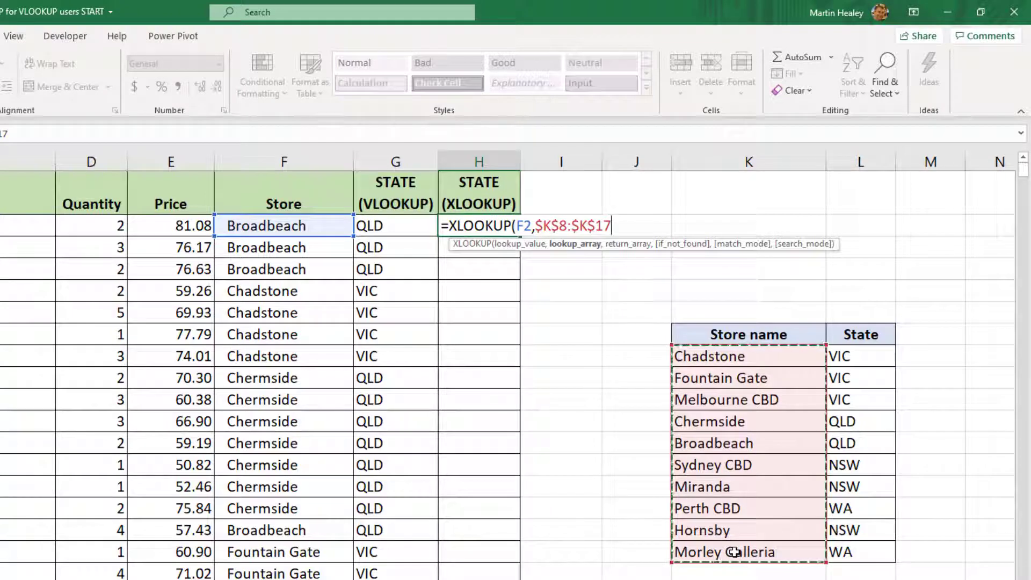
type(",")
left_click_drag(862, 356, 861, 553)
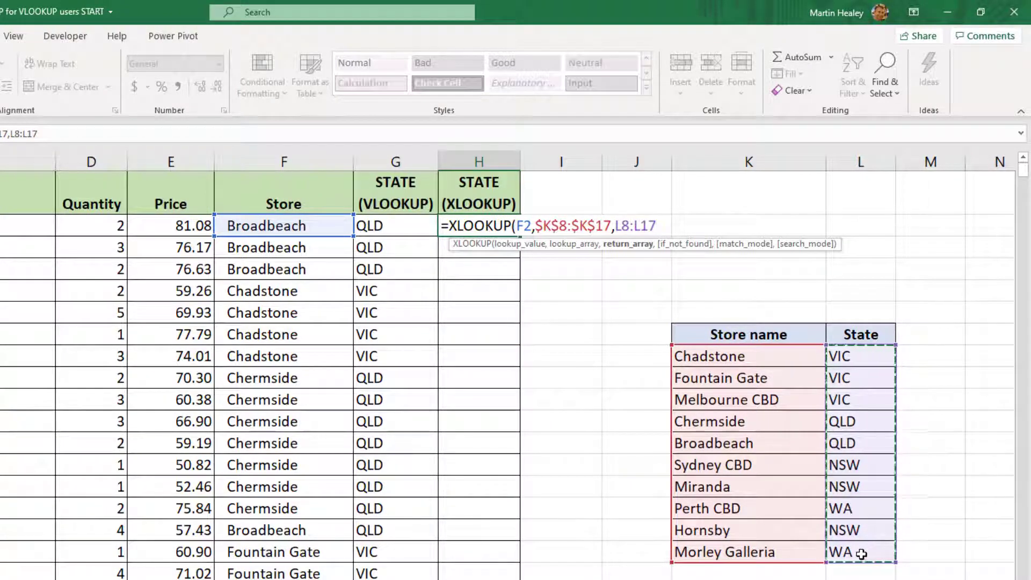
key("F4")
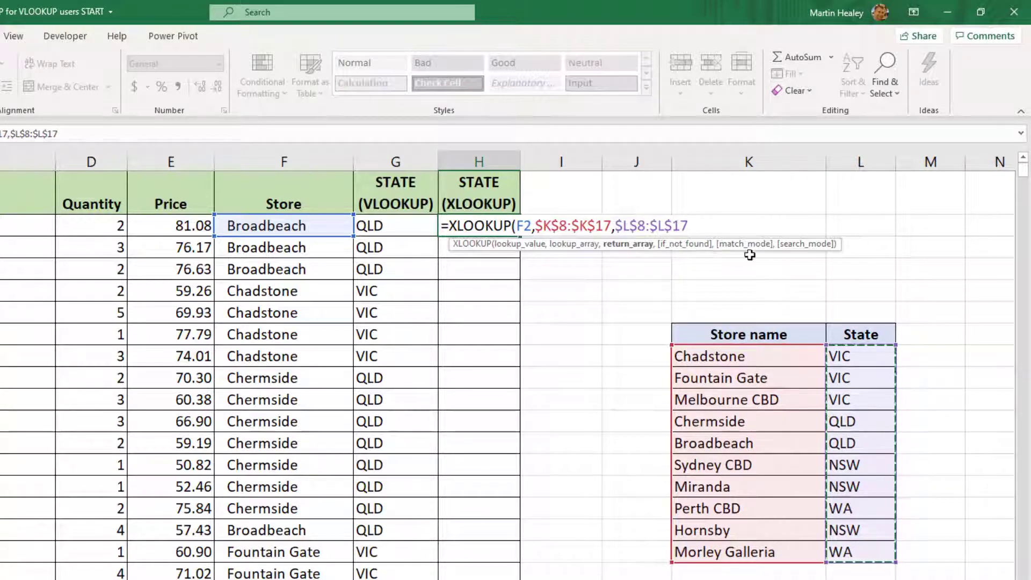
type(")")
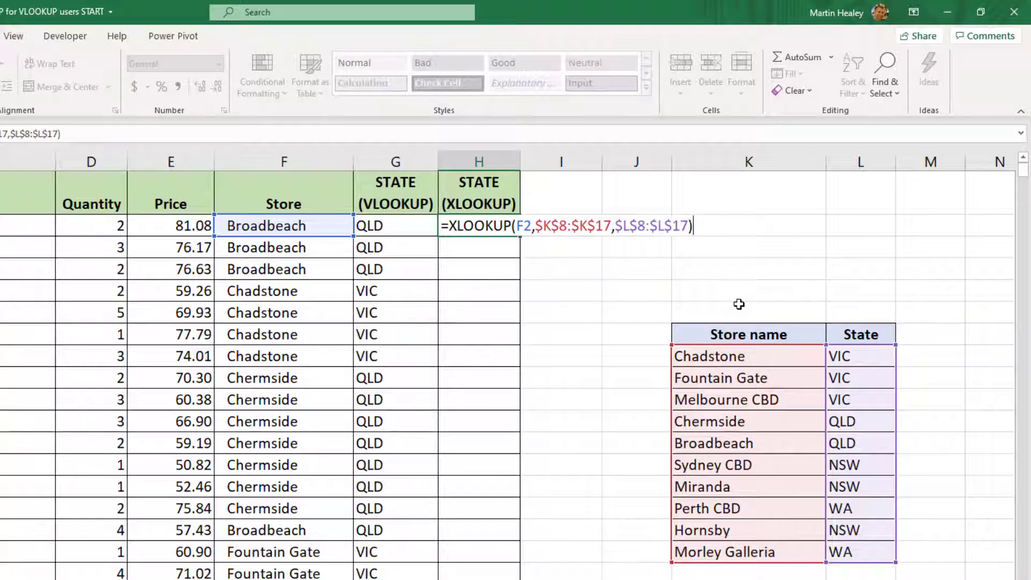
key("Return")
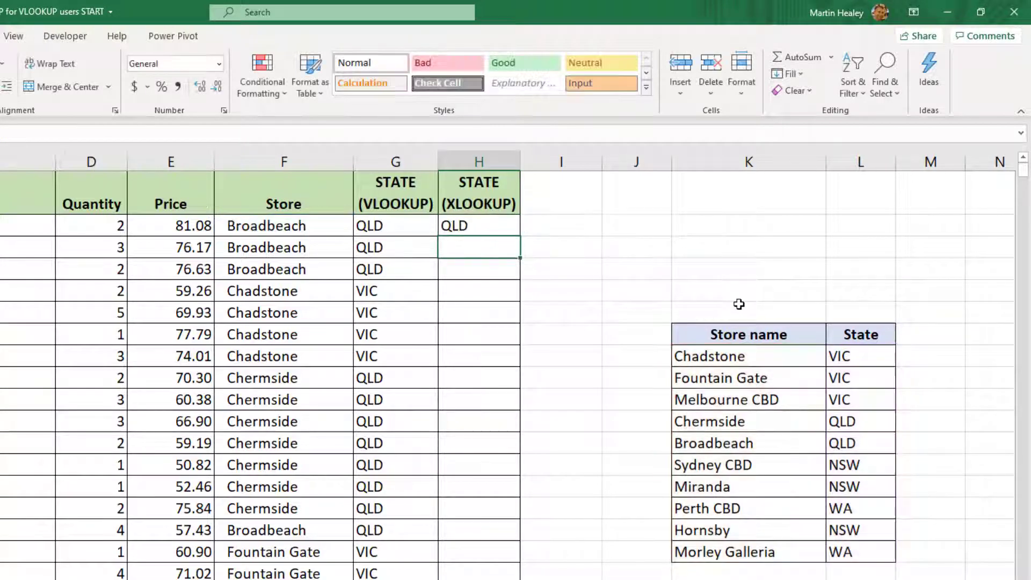
left_click(491, 223)
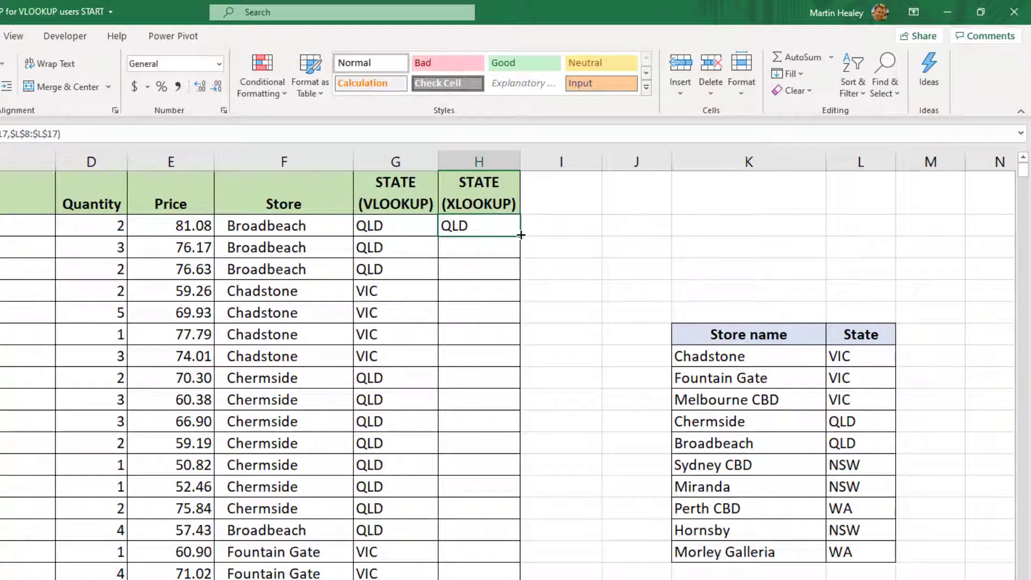
double_click(521, 234)
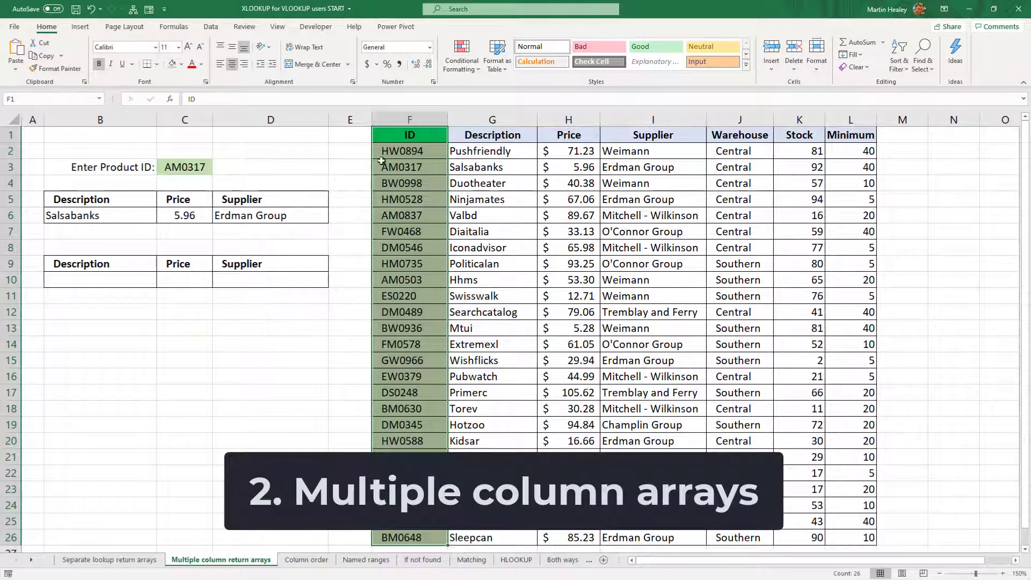
Examine the existing VLOOKUP and MATCH formulas in the Description, Price and Supplier cells B6 to D6.
left_click(98, 215)
key("F2")
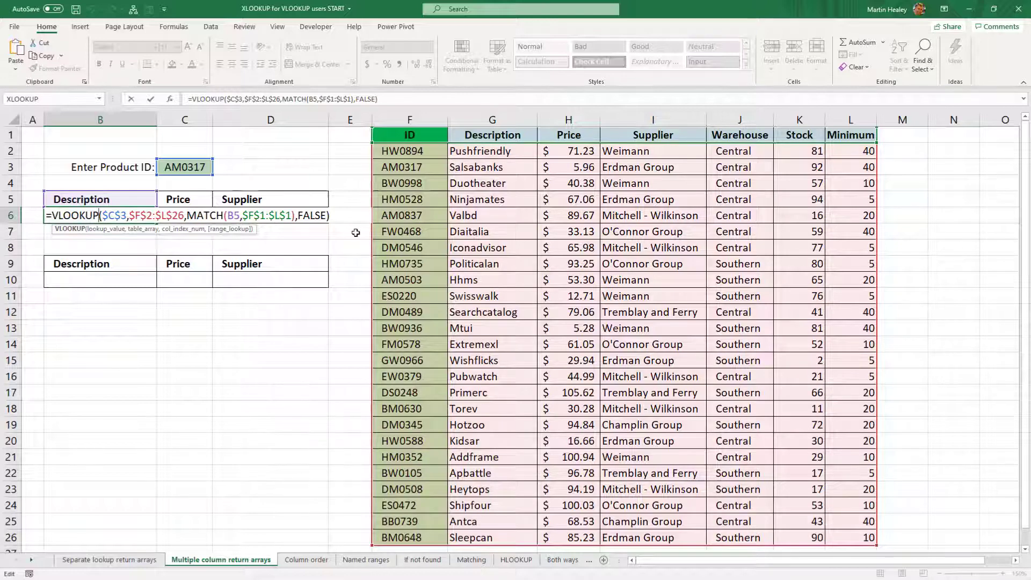
key("Return")
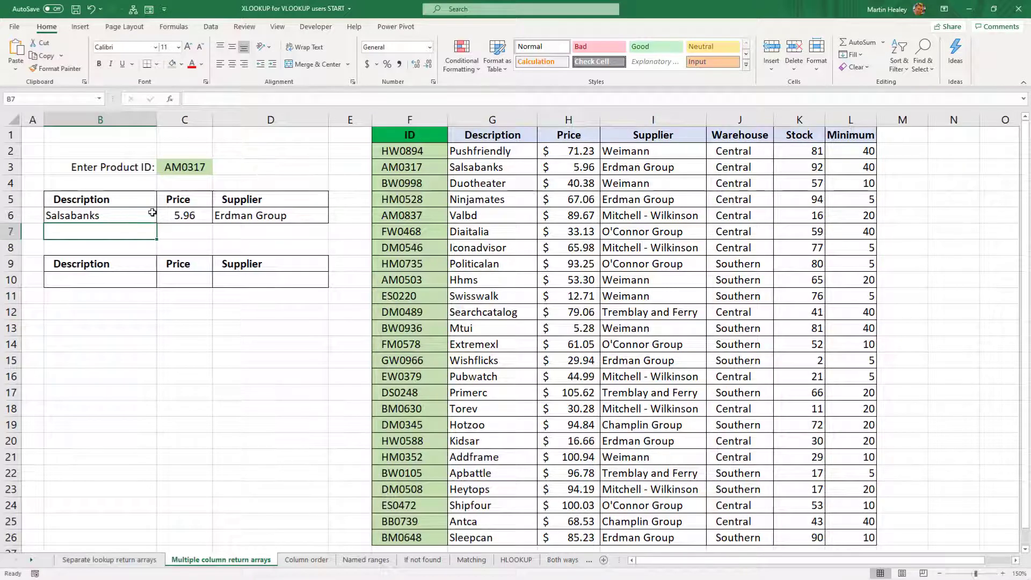
left_click(125, 213)
key("Right")
key("Right")
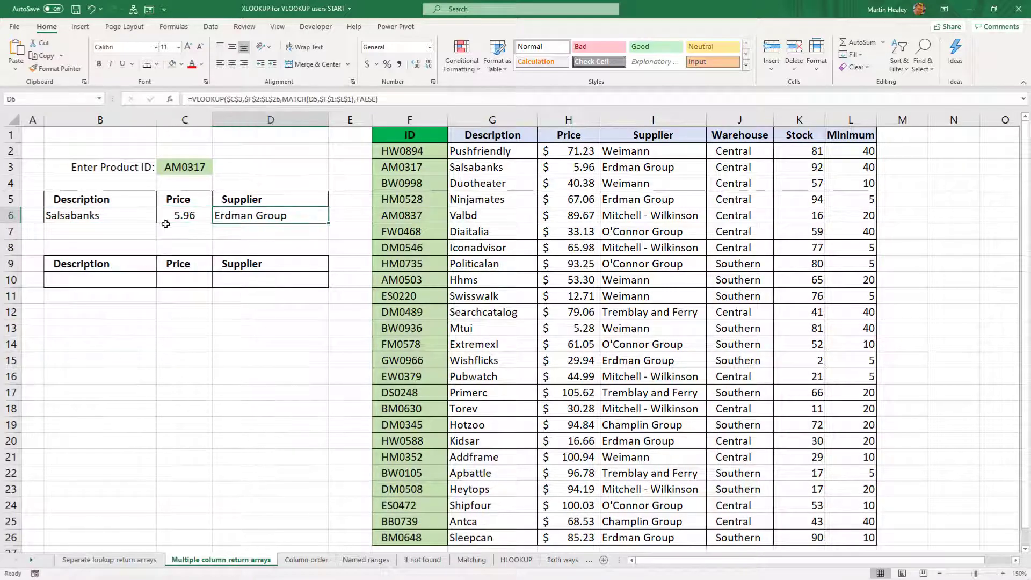
left_click(135, 220)
key("Right")
key("Right")
left_click(144, 216)
Enter =XLOOKUP(C3,F2:F26,G2:I26) in B10 to return the description, price and supplier from one formula.
left_click(98, 281)
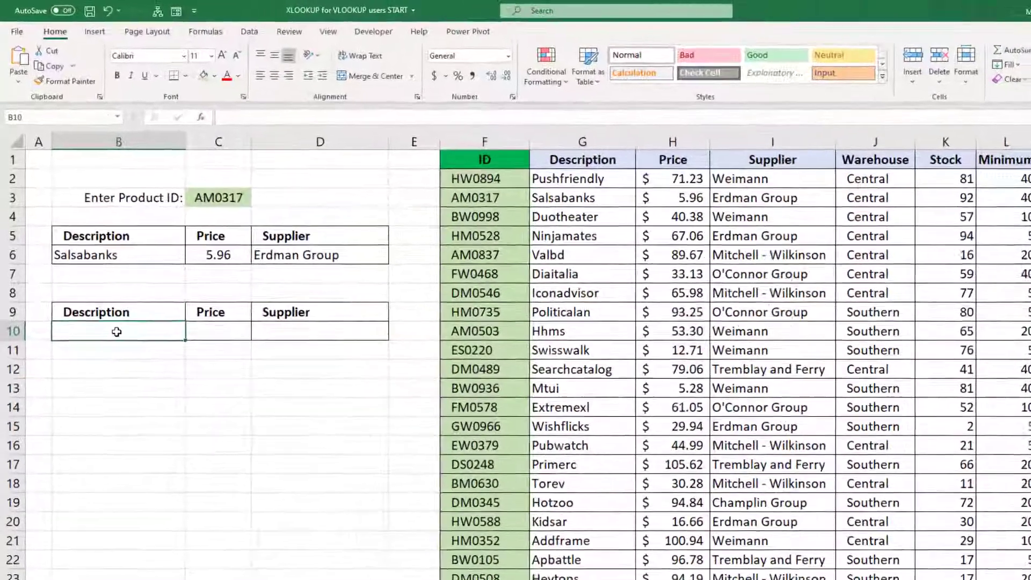
type("=xlooku")
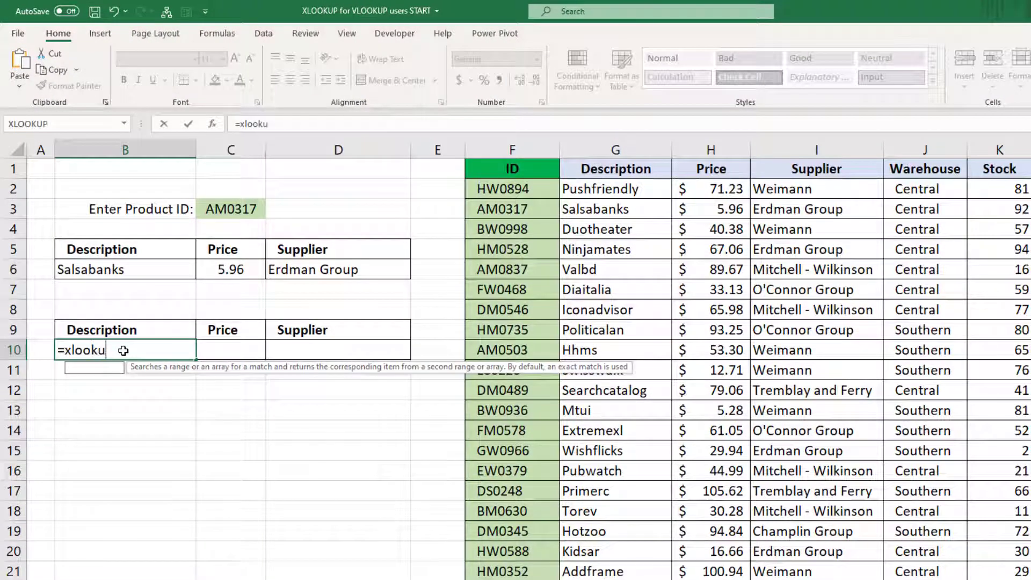
key("Tab")
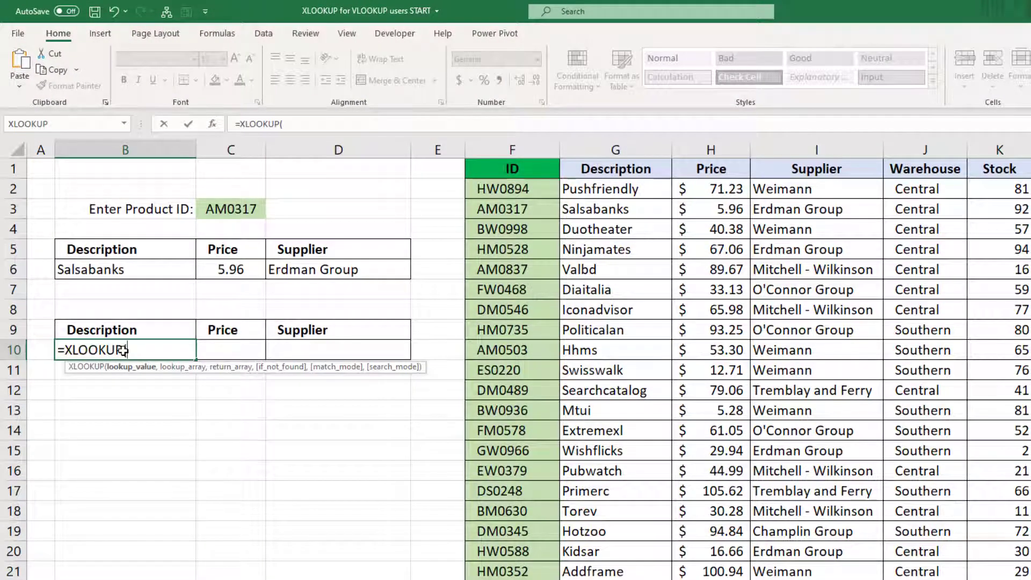
left_click(233, 204)
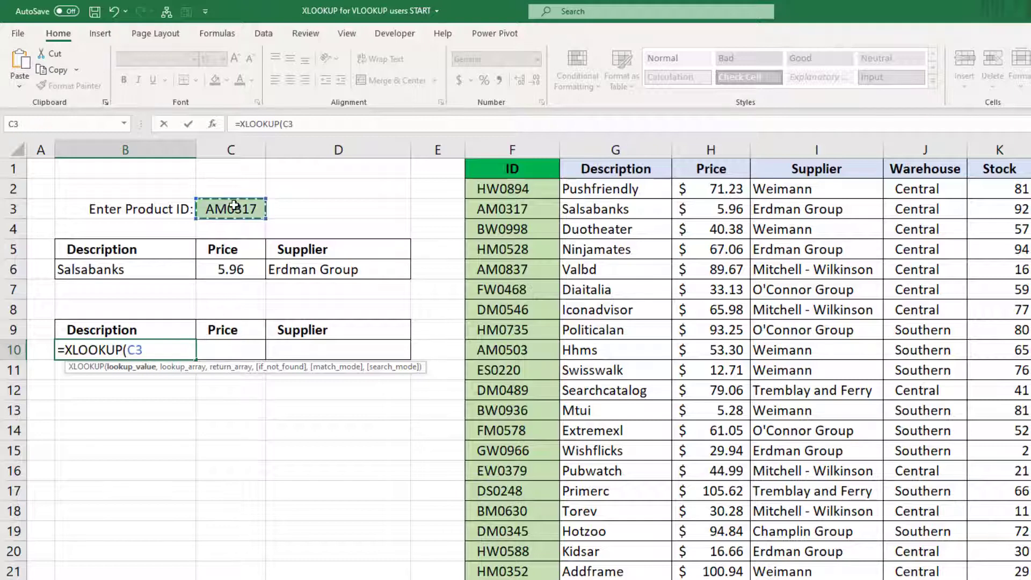
type(",")
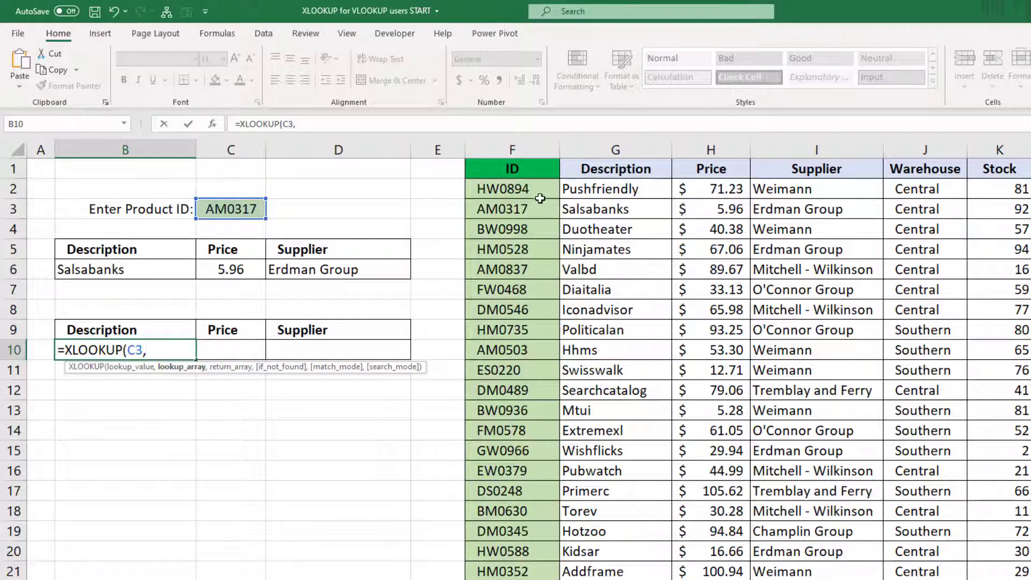
left_click_drag(525, 190, 513, 579)
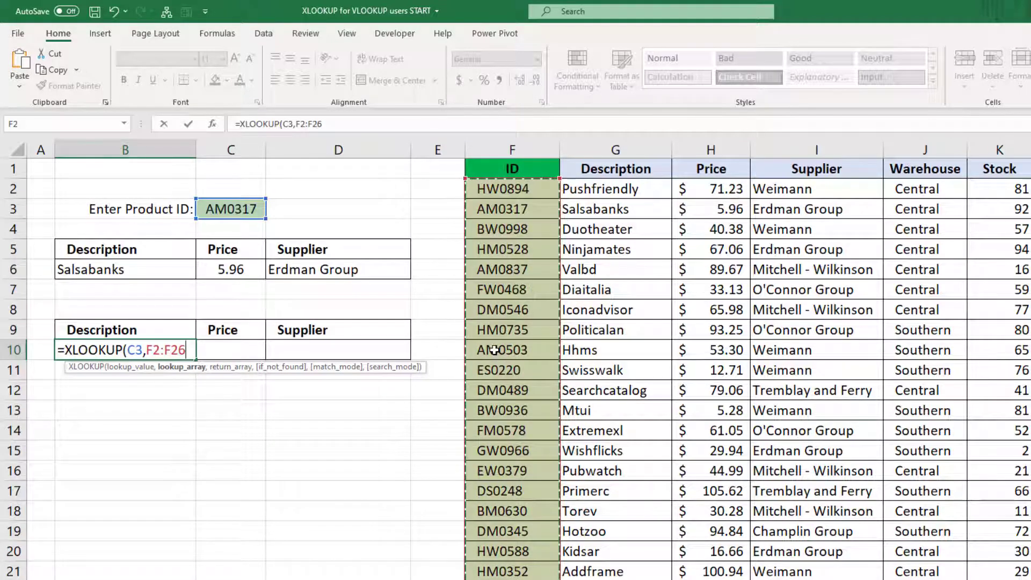
type(",")
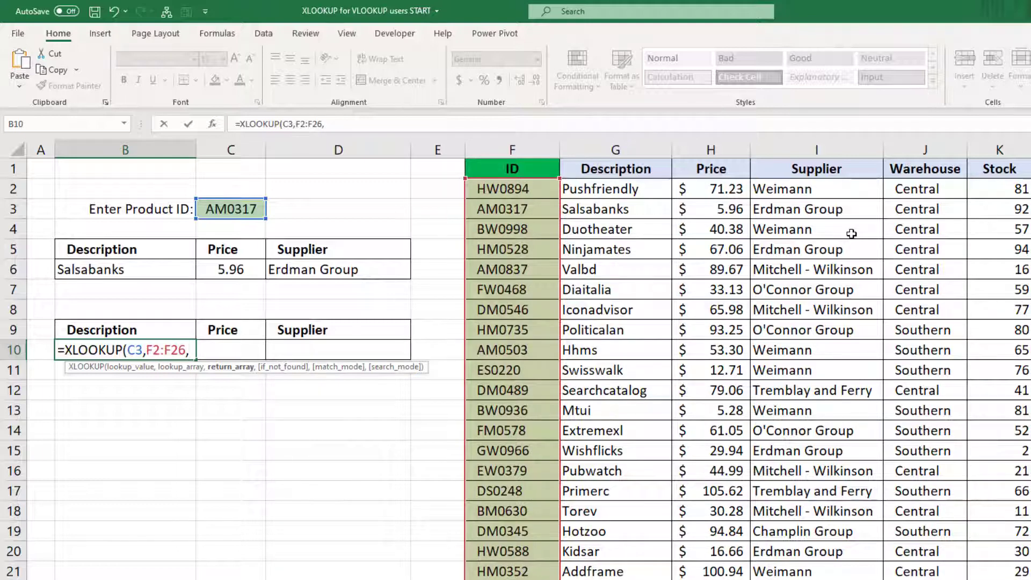
left_click(598, 191)
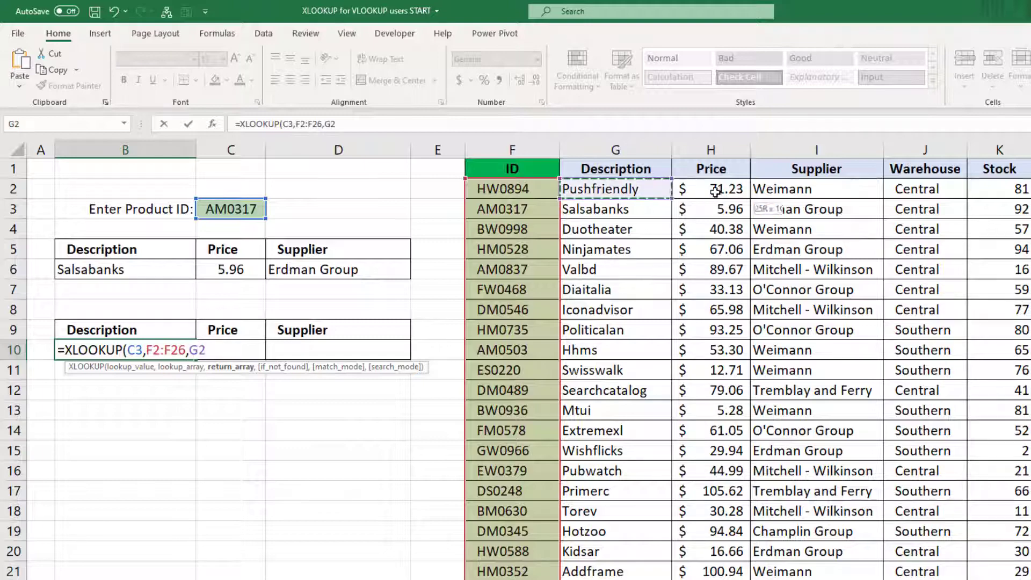
left_click_drag(716, 191, 788, 579)
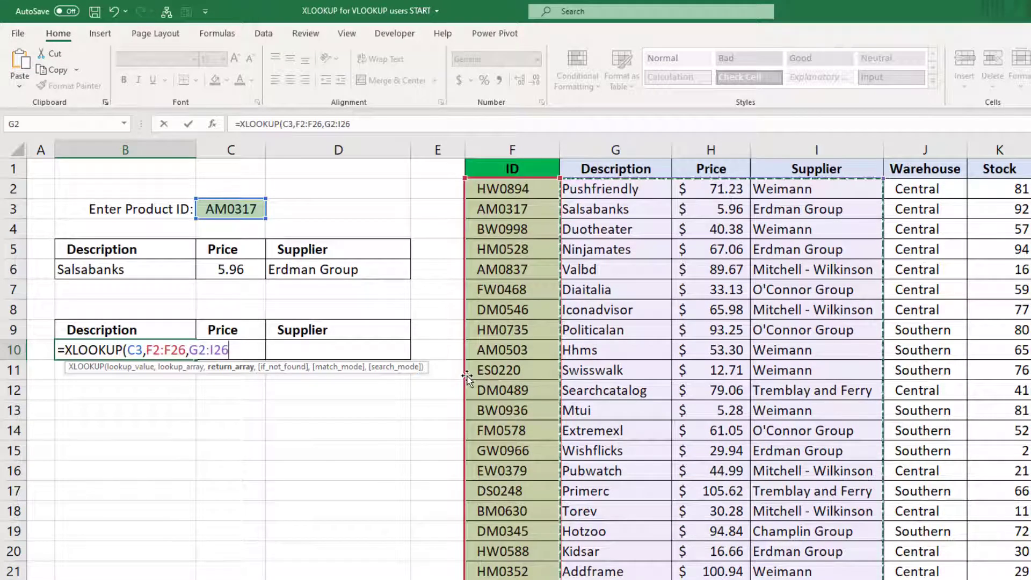
type(")")
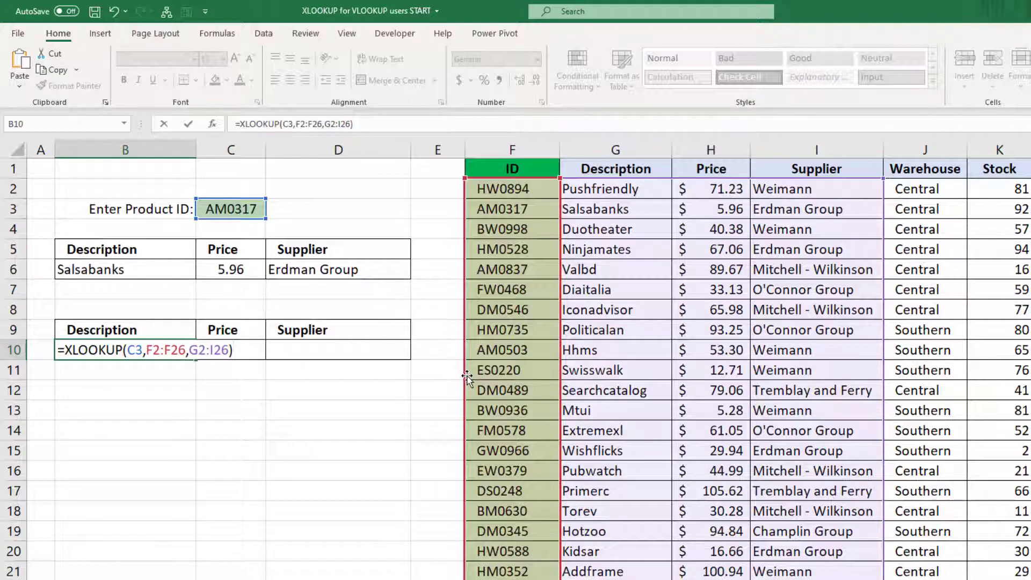
key("Return")
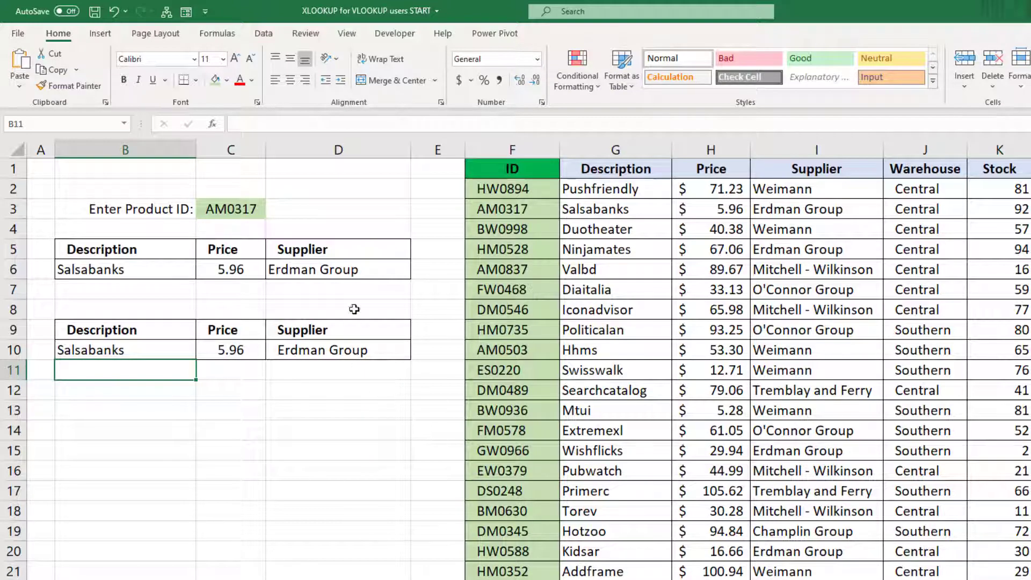
Compare the separate VLOOKUP formulas in B6 to D6 with the single spilled XLOOKUP formula across B10 to D10.
left_click(139, 268)
left_click(227, 268)
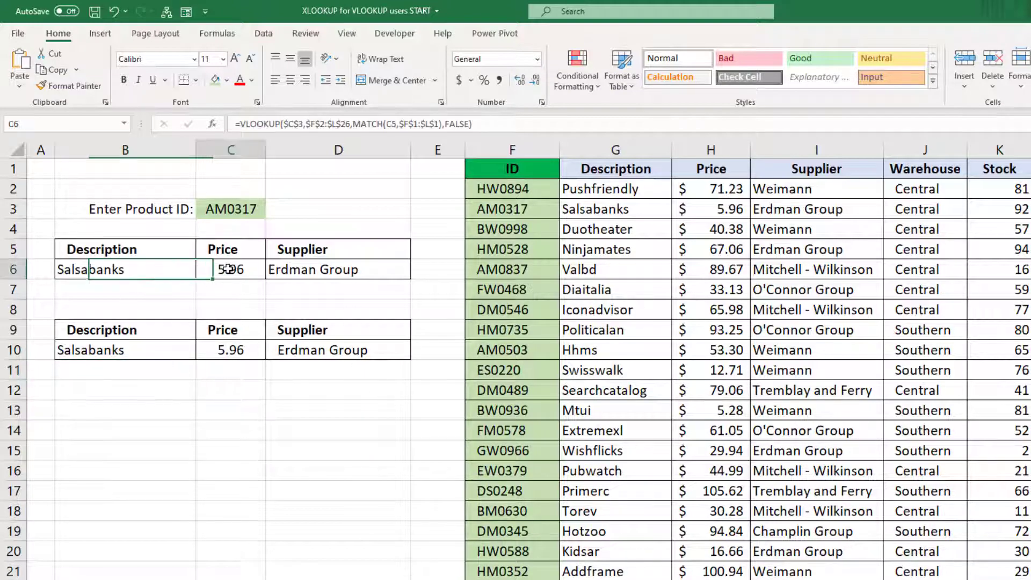
left_click(304, 271)
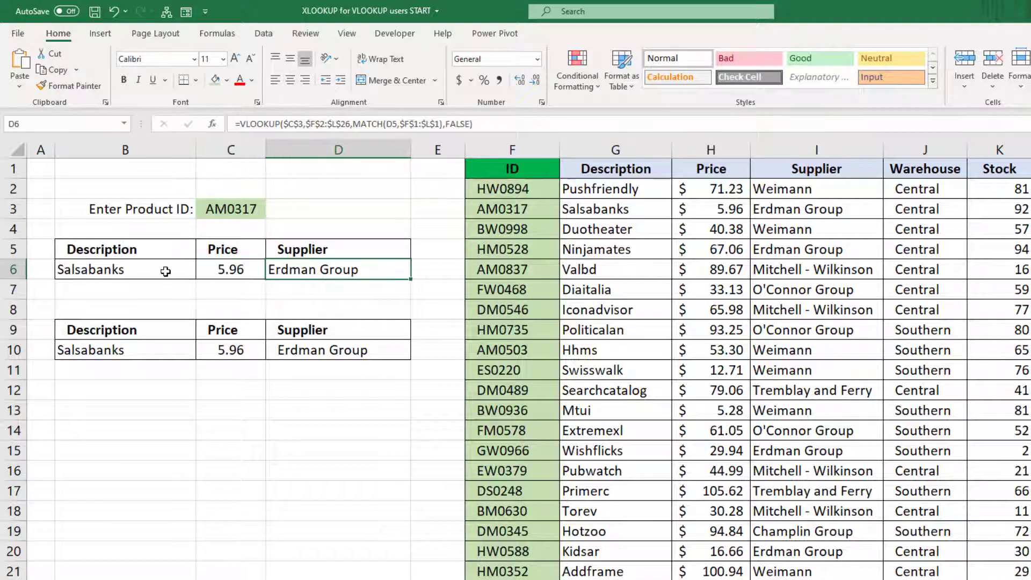
left_click(115, 350)
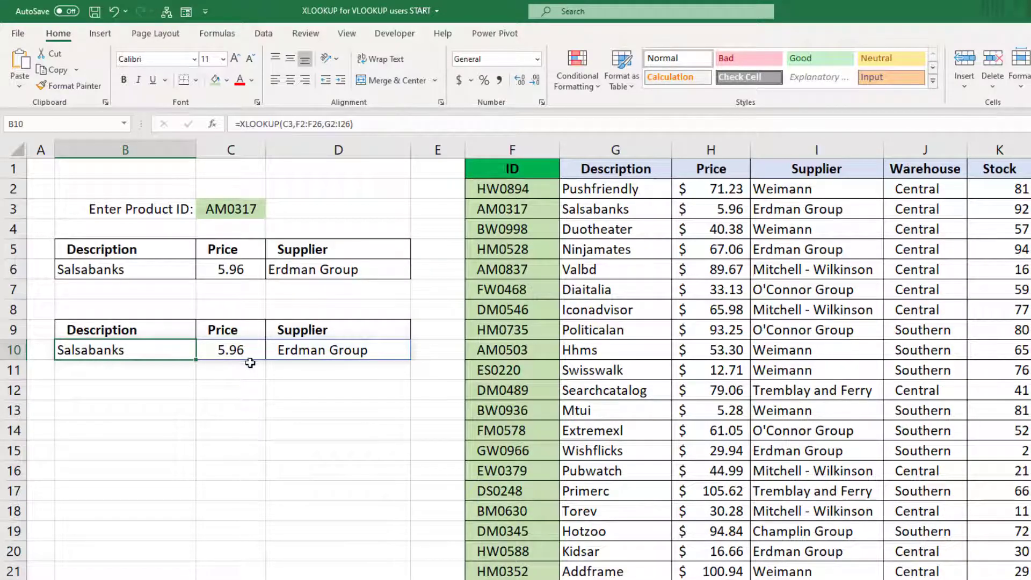
left_click(229, 351)
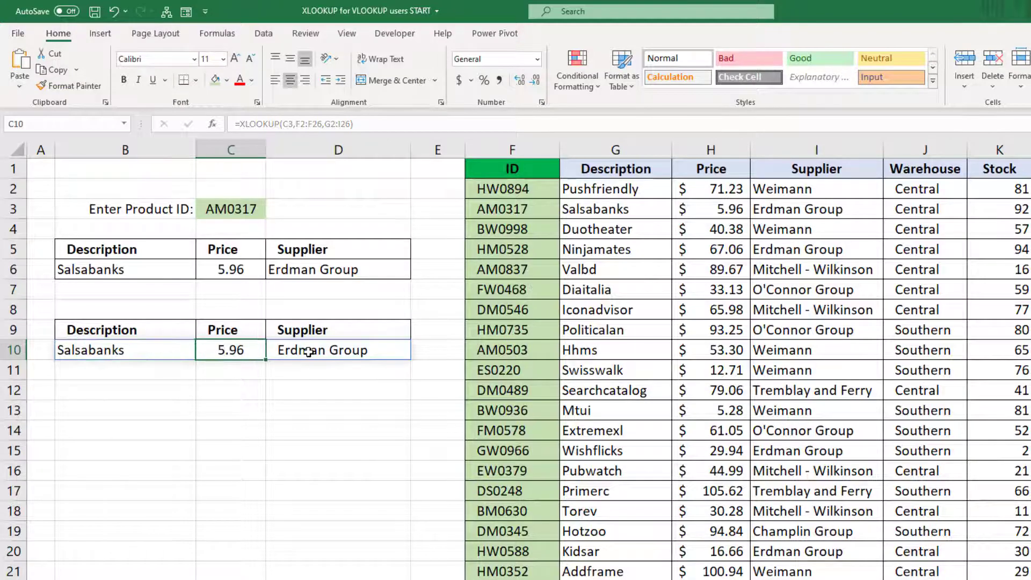
left_click(309, 352)
left_click(239, 353)
left_click(132, 352)
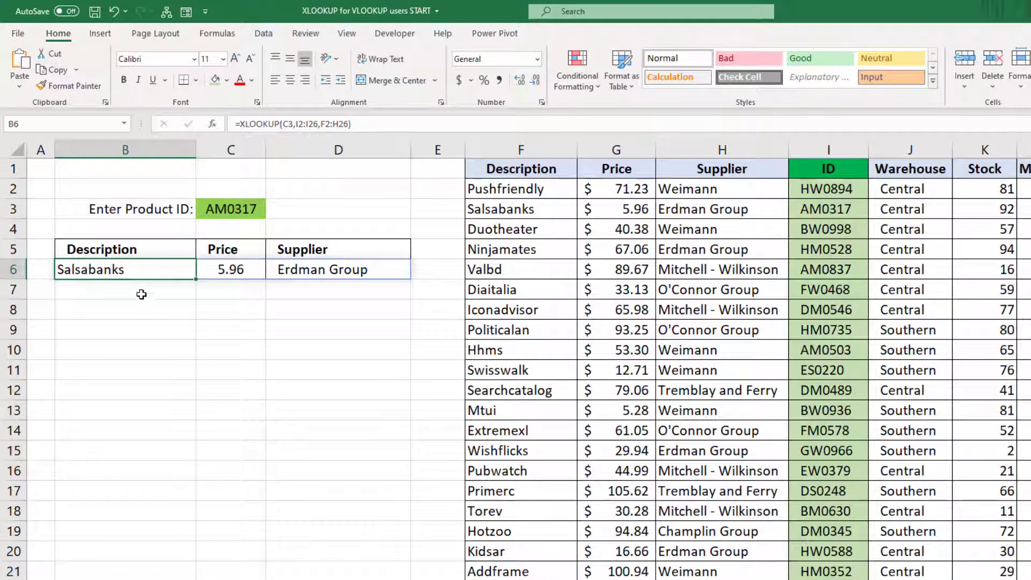
Inspect which ranges the XLOOKUP formula in B6 references in the product table whose ID column follows Supplier.
double_click(139, 268)
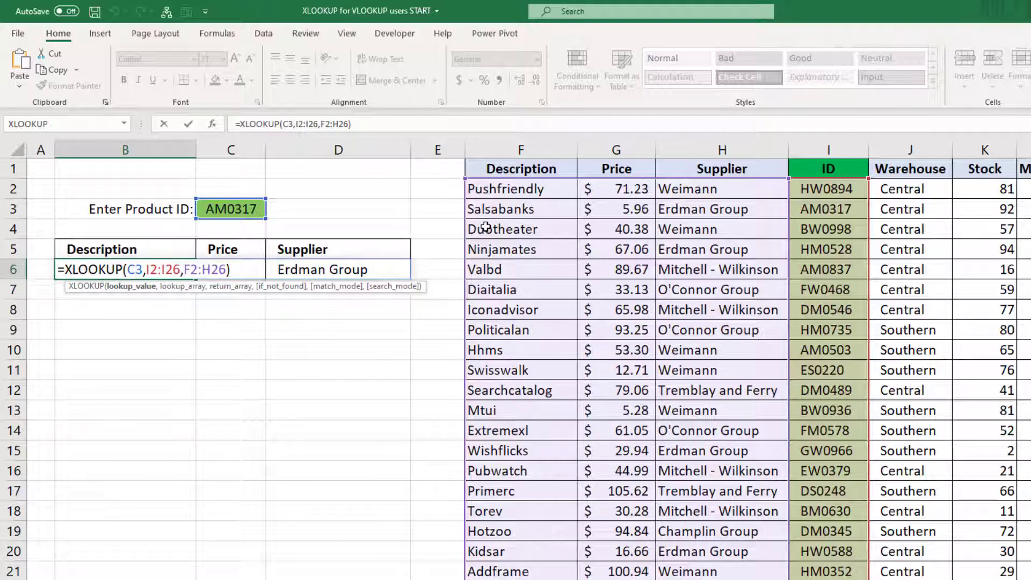
key("ctrl+Return")
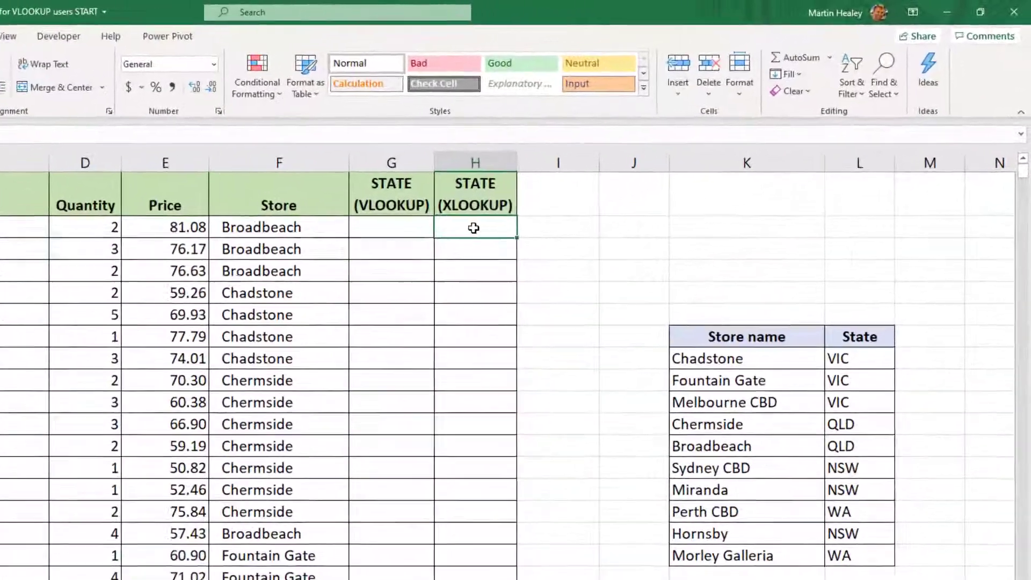
type("=")
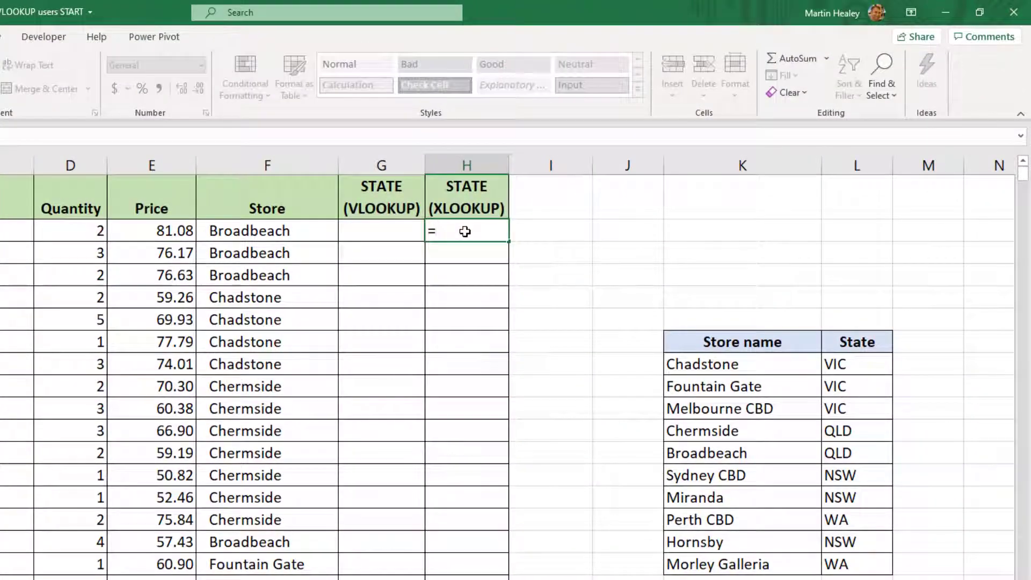
type("xlookup")
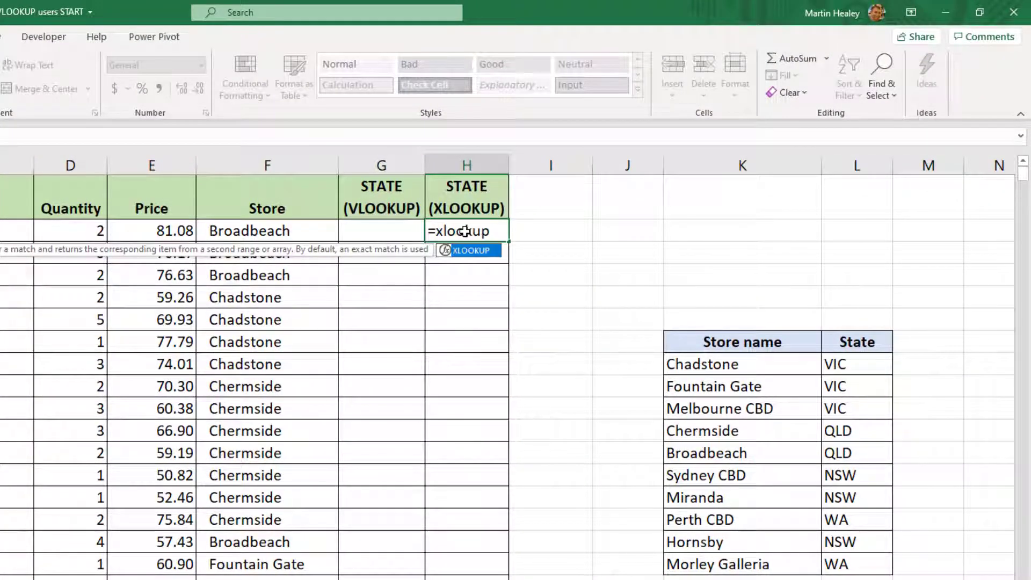
key("Tab")
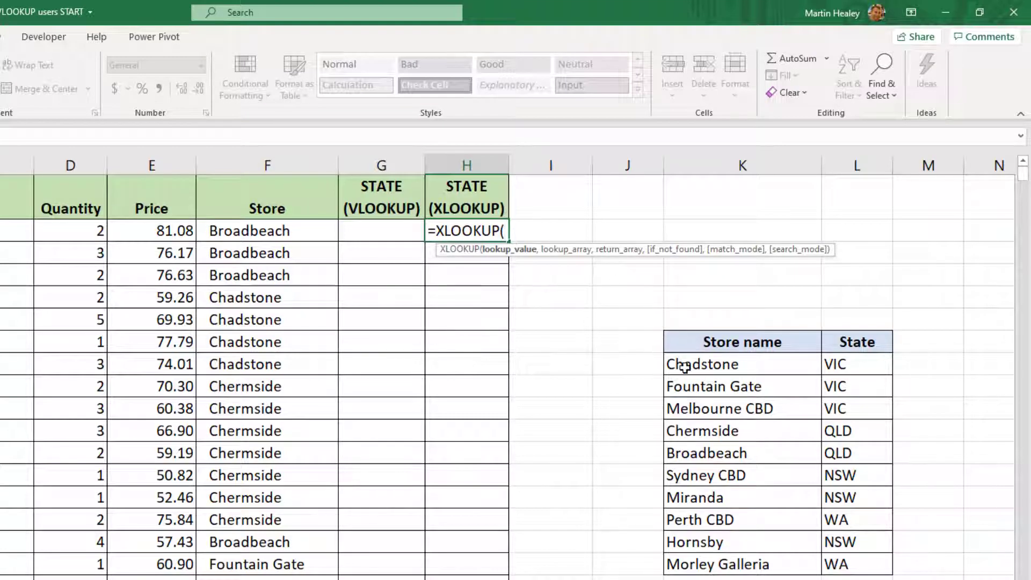
key("Escape")
Name the store name list K8:K17 store_name.
left_click_drag(699, 365, 695, 565)
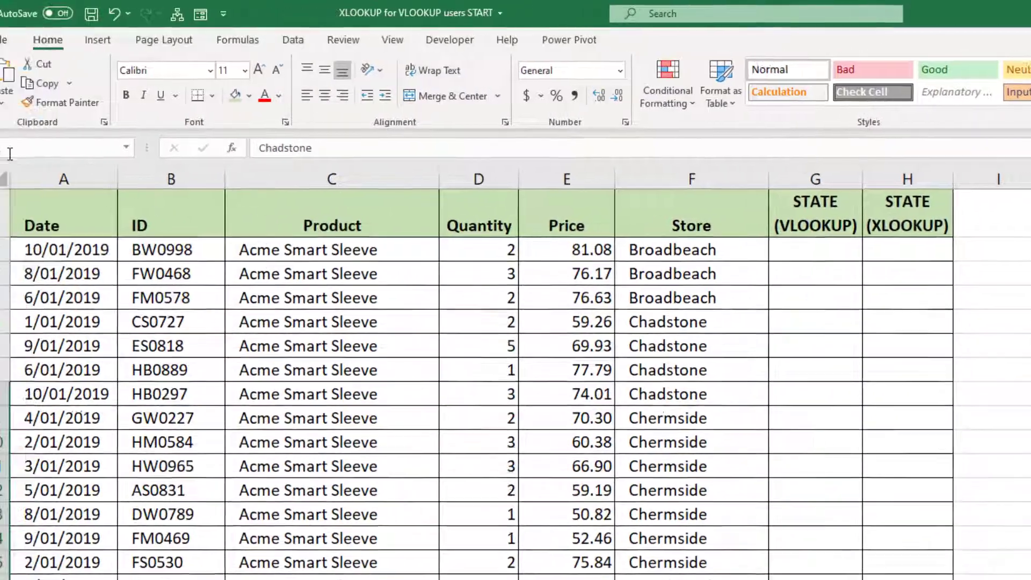
left_click(33, 150)
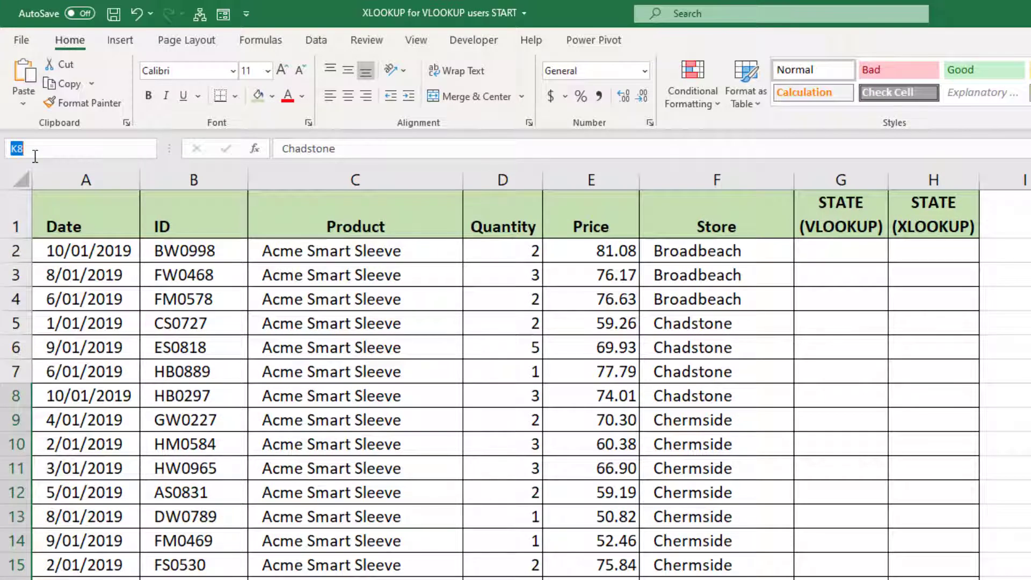
type("store_name")
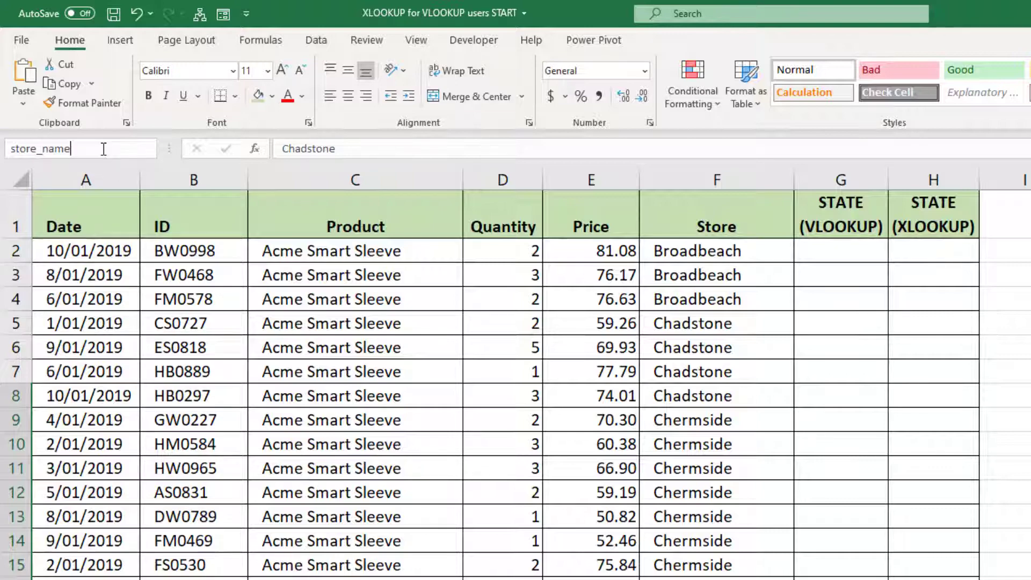
key("Return")
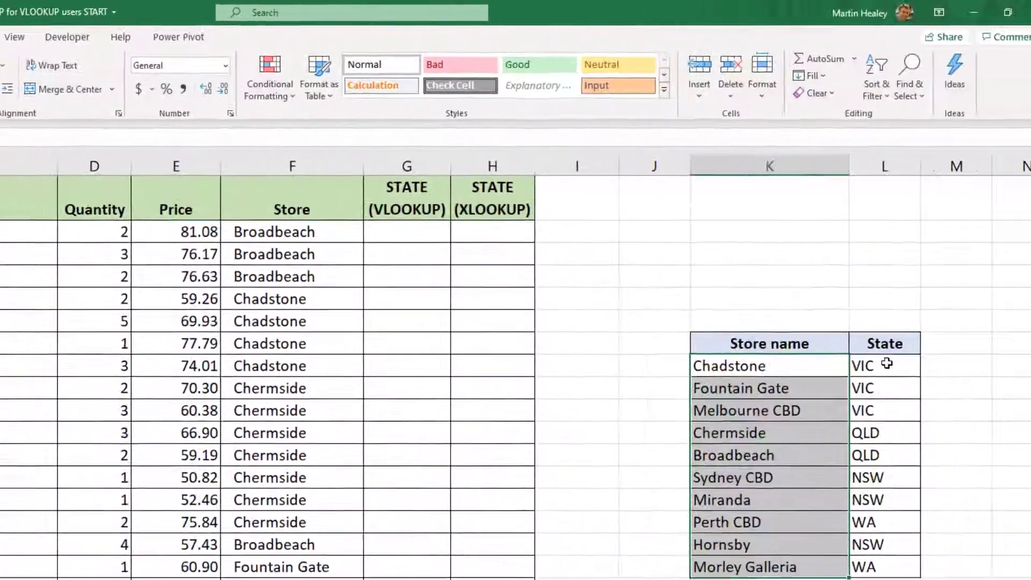
Name the State list L8:L17 state.
left_click_drag(886, 363, 875, 566)
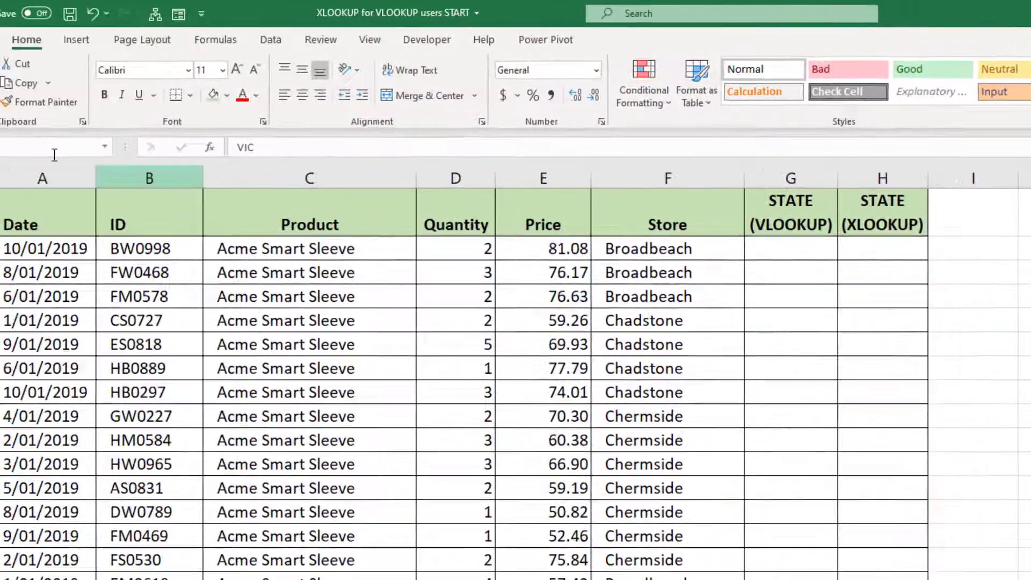
left_click(54, 155)
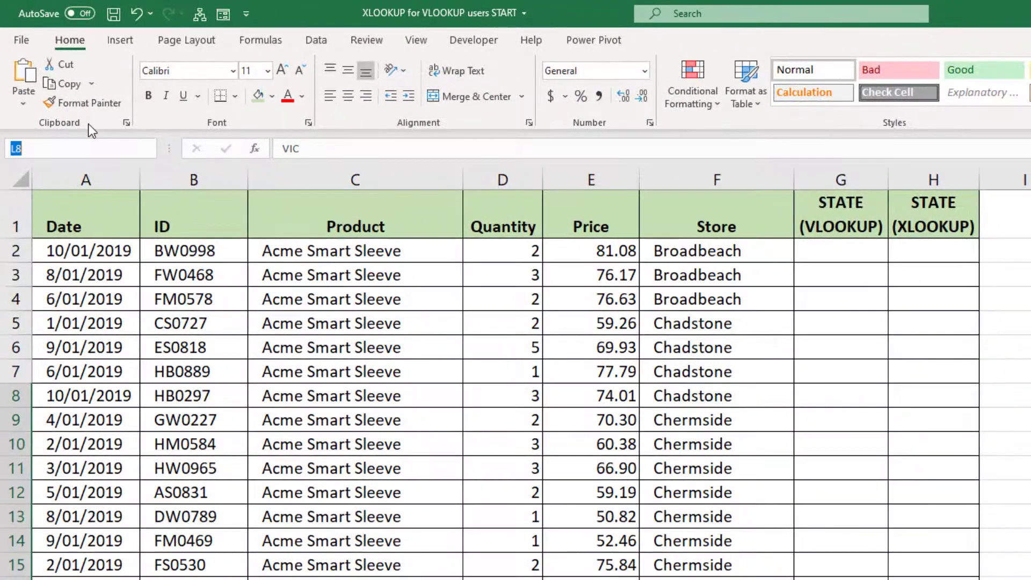
type("state")
key("Return")
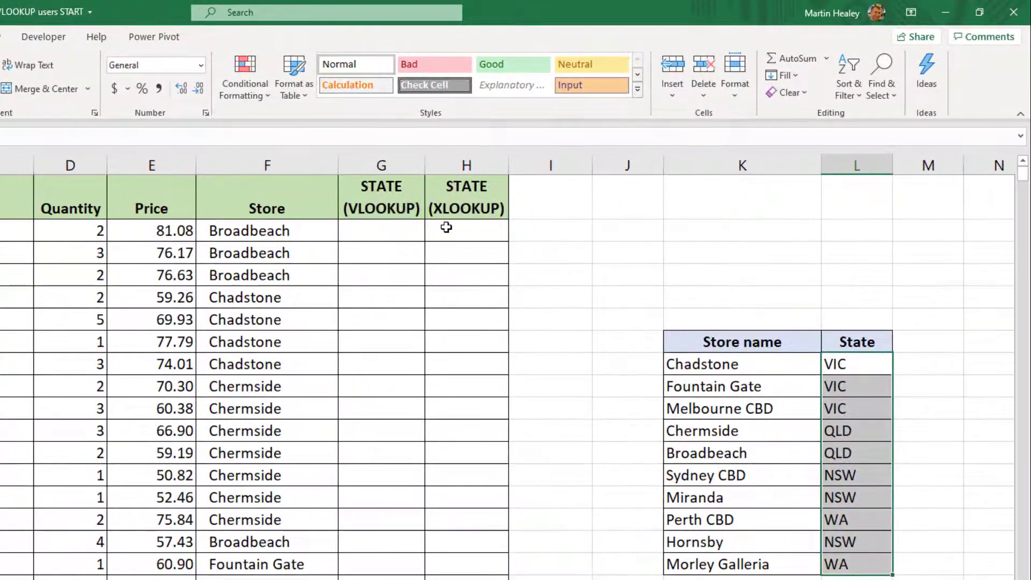
Start an XLOOKUP formula in H2 under STATE (XLOOKUP) with F2 as the lookup value.
left_click(483, 229)
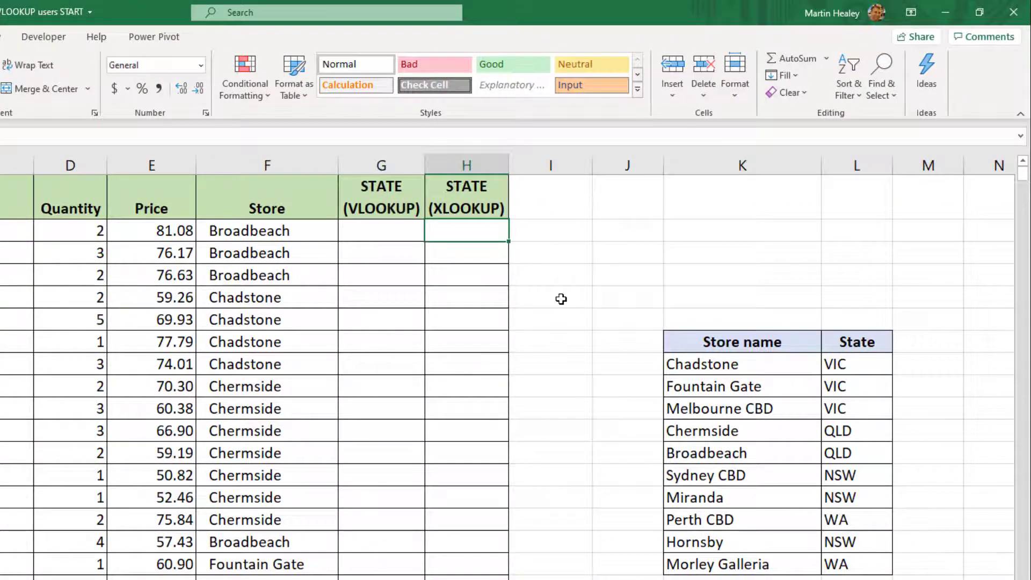
type("=xlookup")
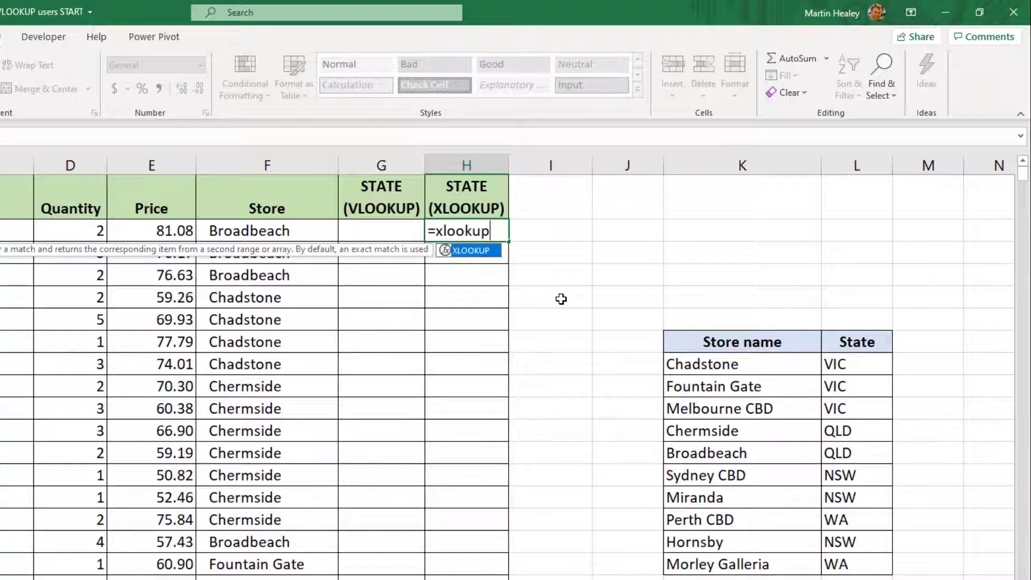
key("Tab")
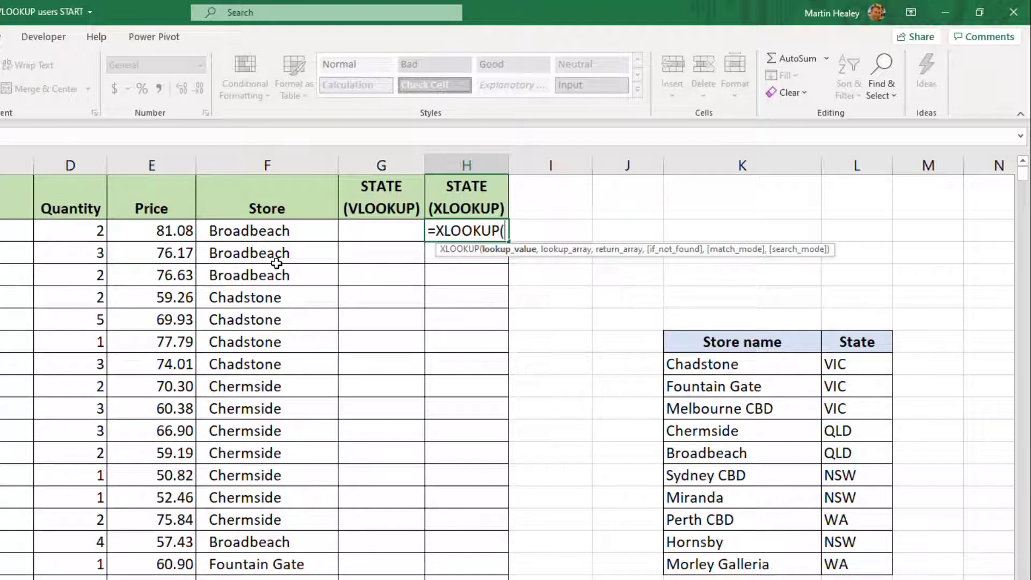
left_click(277, 229)
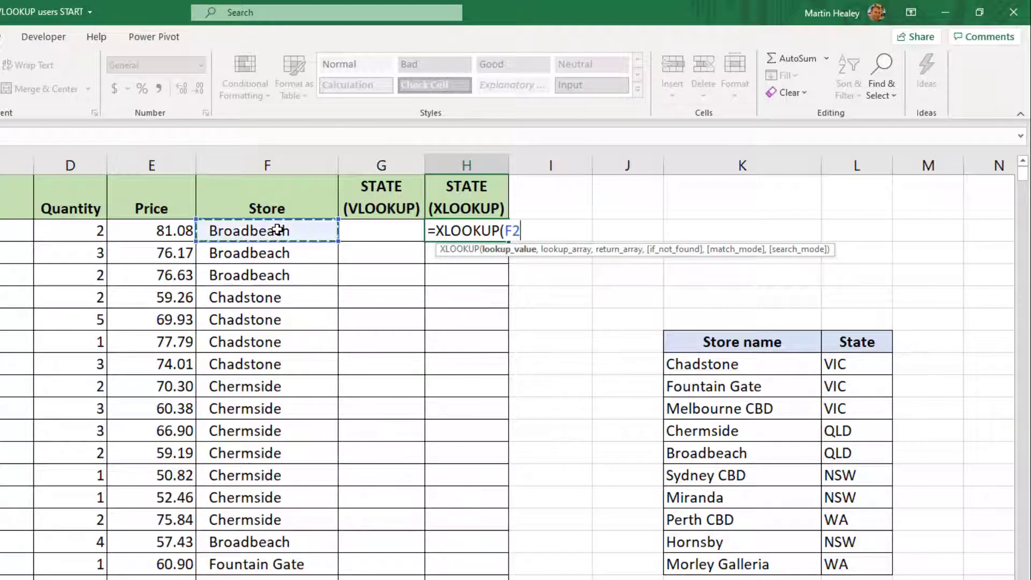
type(",")
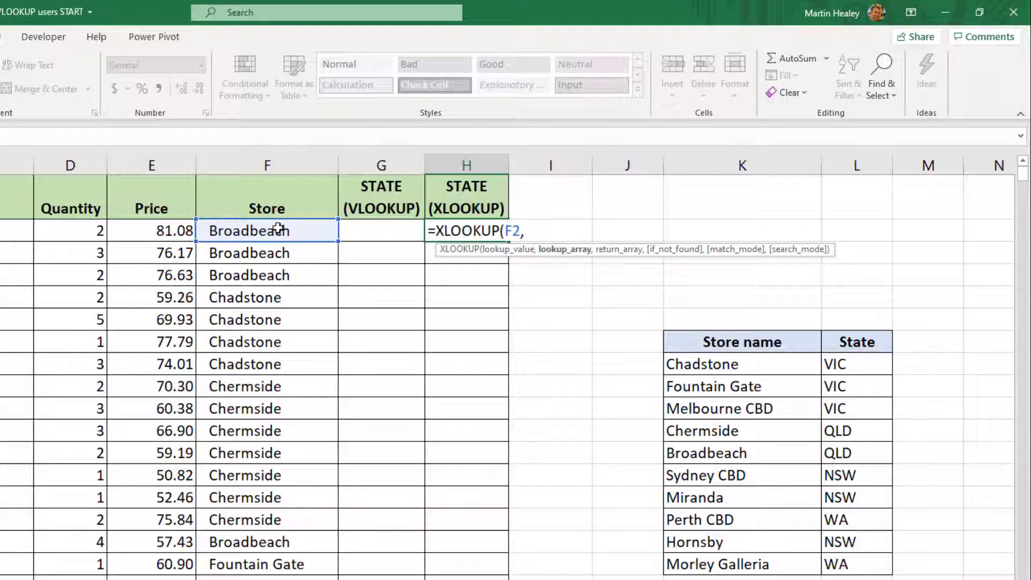
left_click_drag(719, 365, 724, 562)
key("BackSpace")
key("BackSpace")
key("BackSpace")
key("BackSpace")
key("BackSpace")
key("BackSpace")
key("BackSpace")
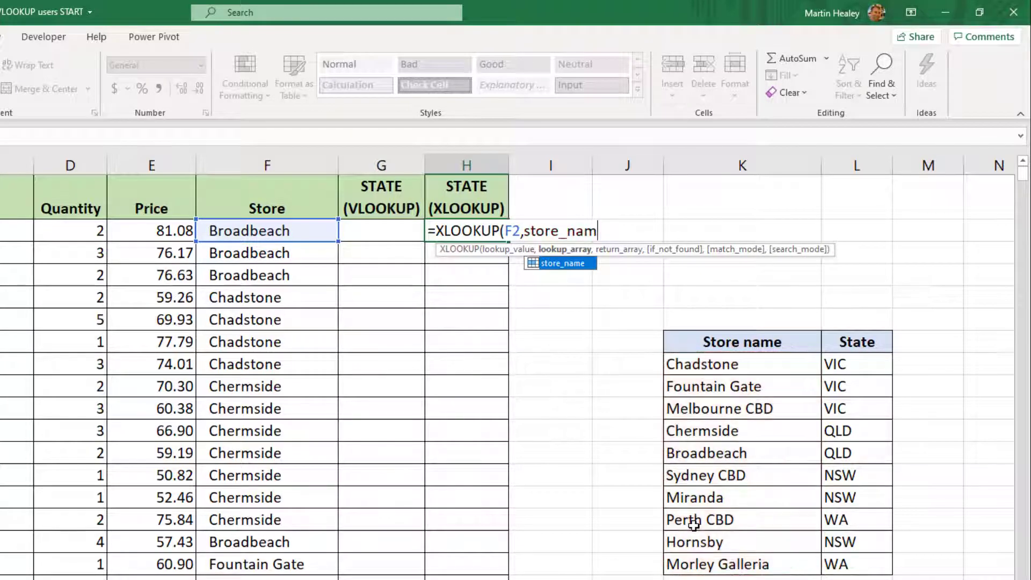
key("BackSpace")
key("BackSpace")
key("BackSpace")
Complete the XLOOKUP formula in H2 with store_name as the lookup array and state as the return array.
type("st")
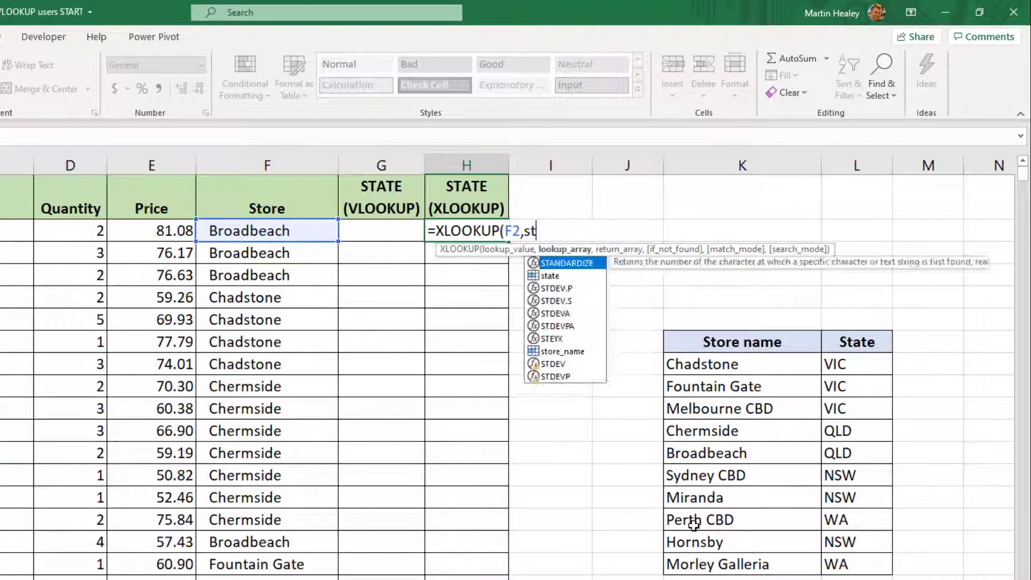
type("ore")
key("Tab")
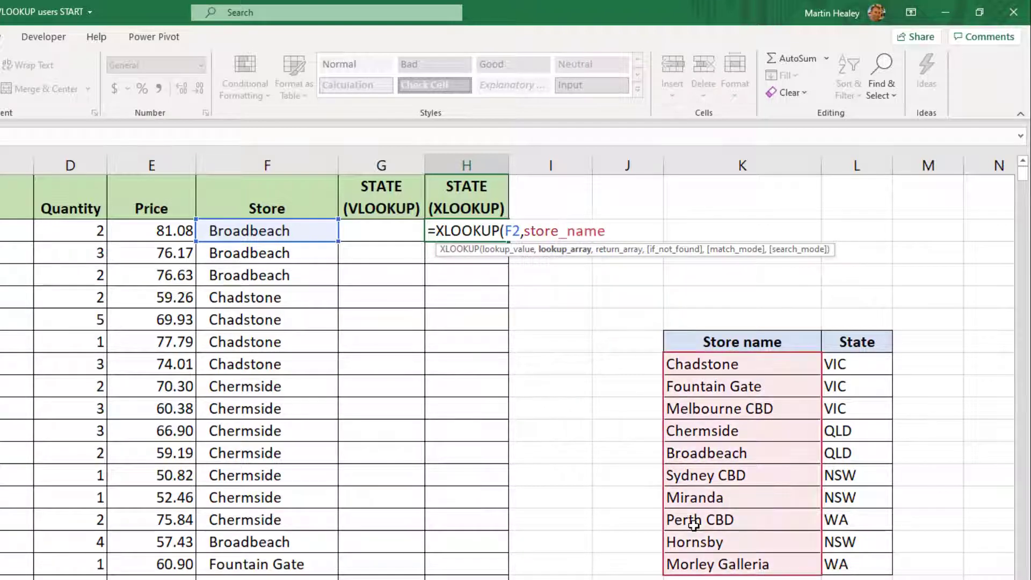
type(",")
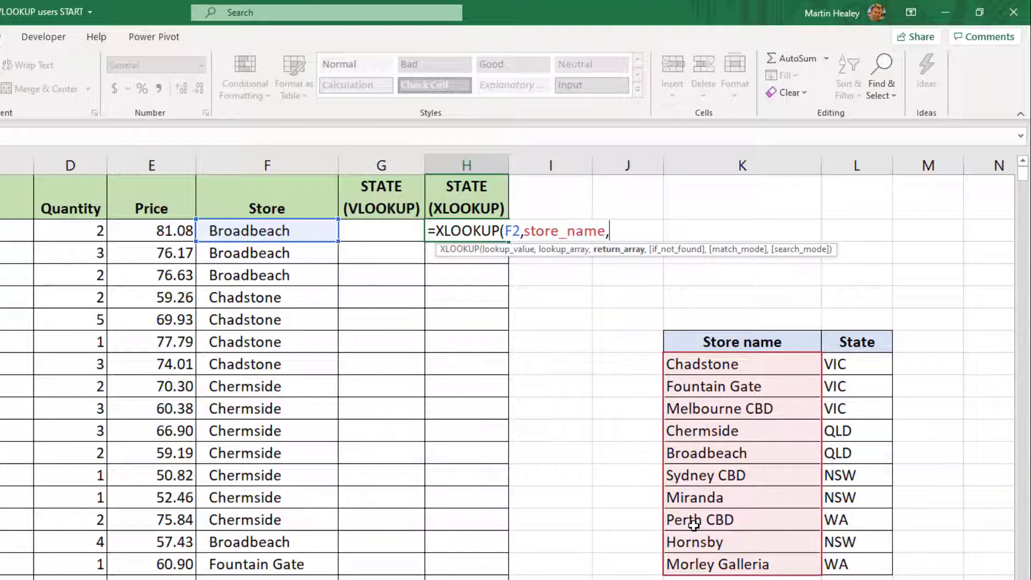
type("state")
key("Tab")
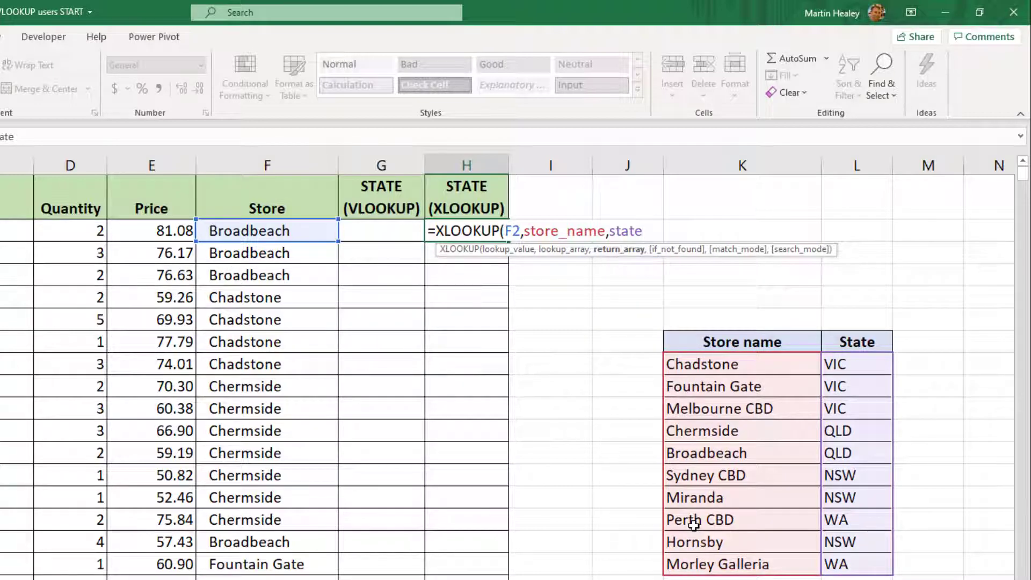
type(")")
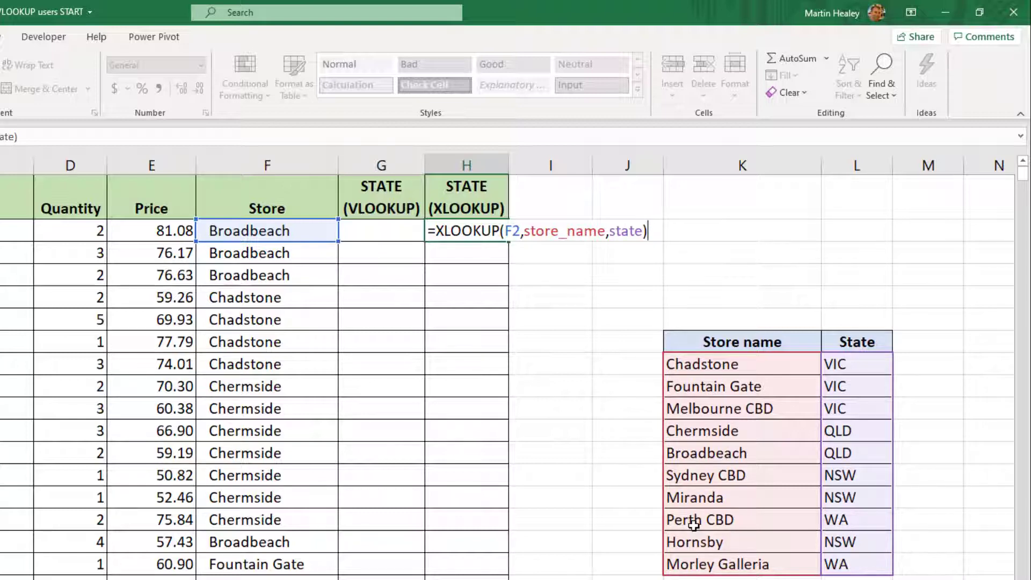
key("Return")
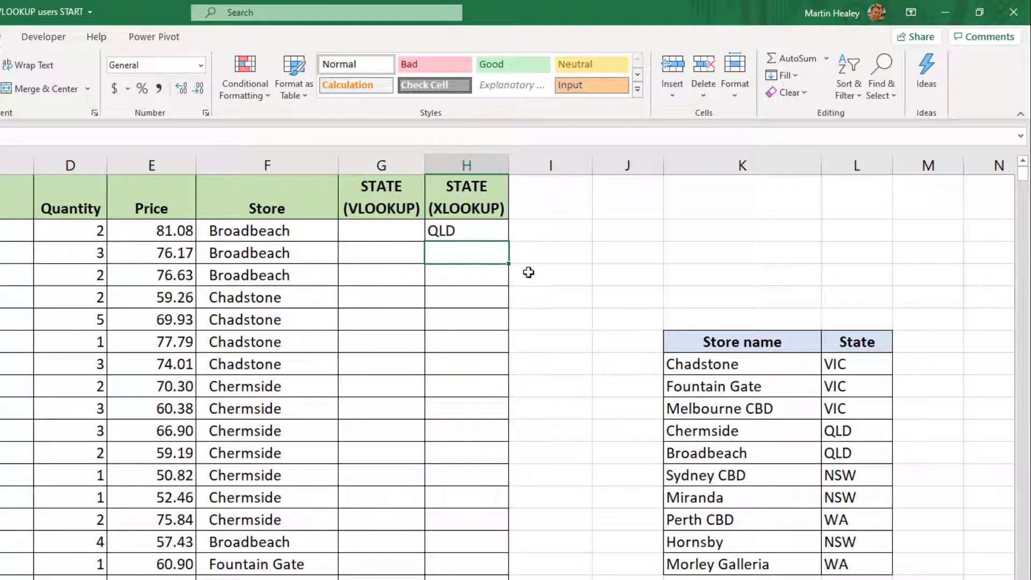
Inspect the lookup value argument of the XLOOKUP formula in H2.
double_click(468, 231)
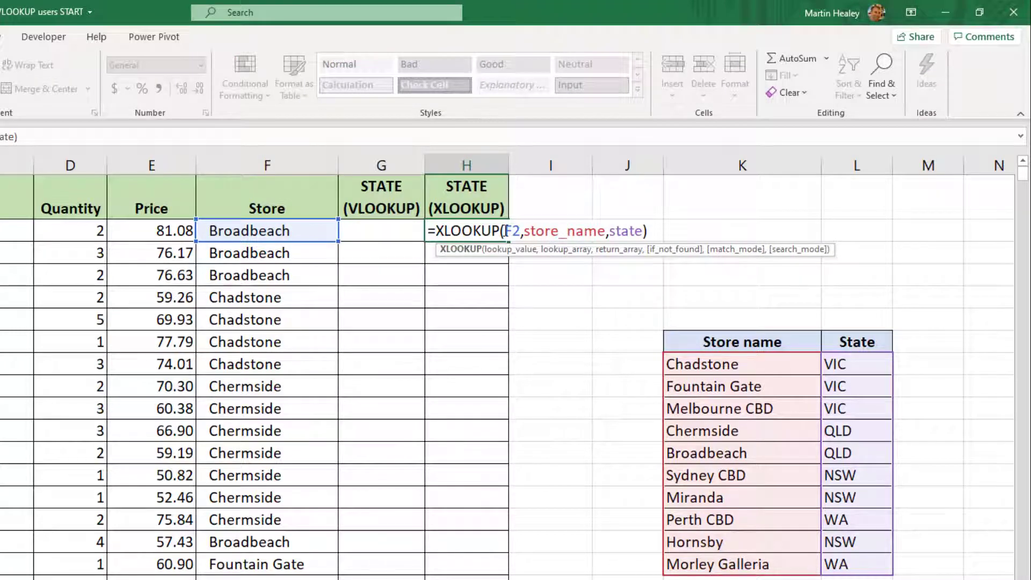
left_click_drag(505, 230, 520, 231)
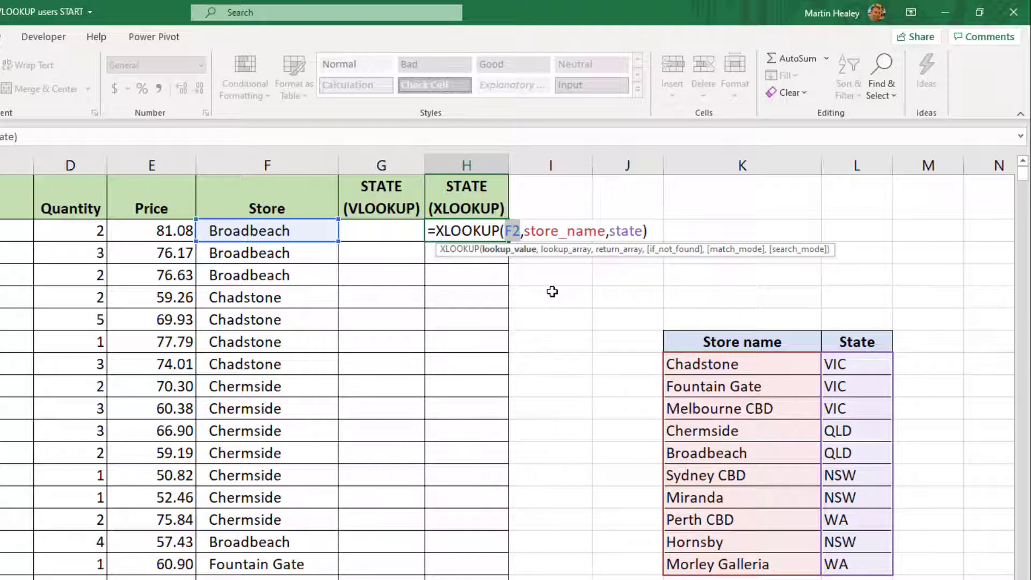
key("ctrl+Return")
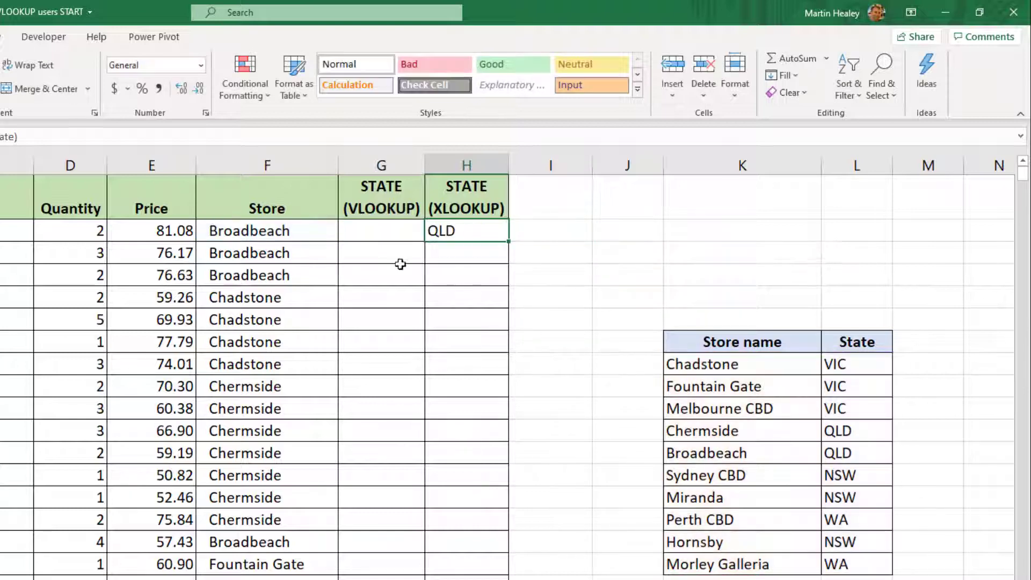
Name the Store column data from F2 down to its last entry store.
left_click(292, 231)
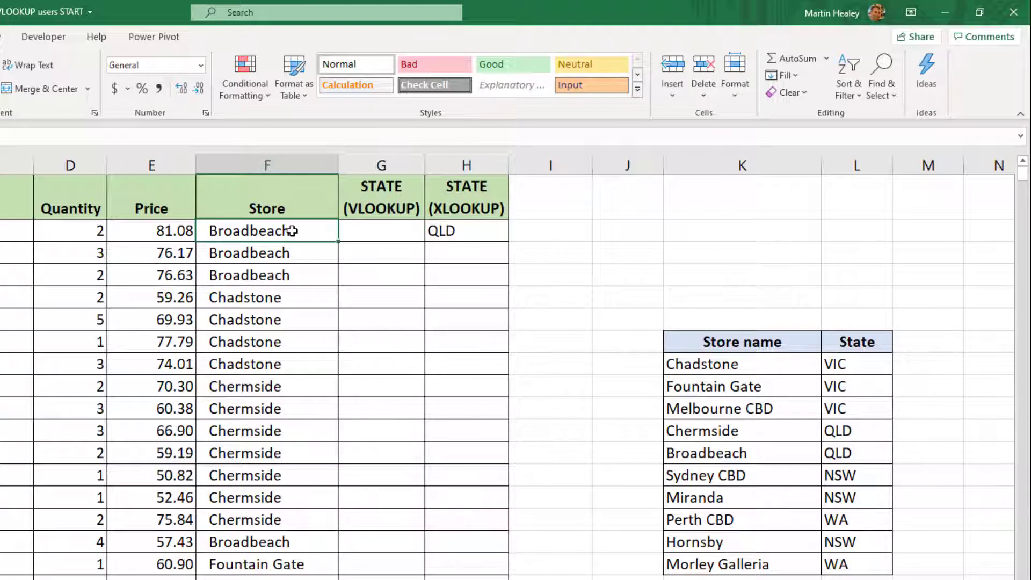
key("ctrl+shift+Down")
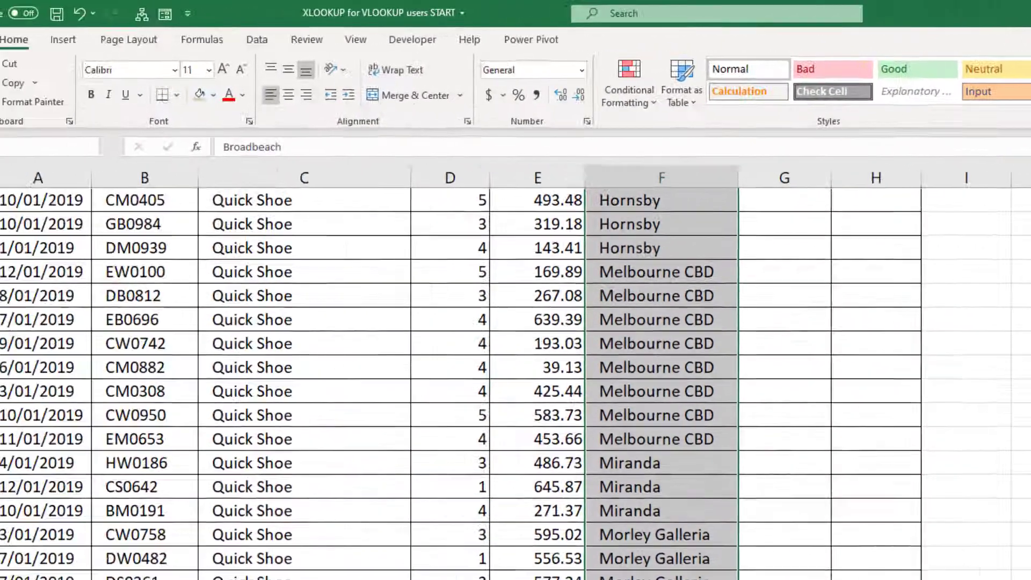
left_click(42, 151)
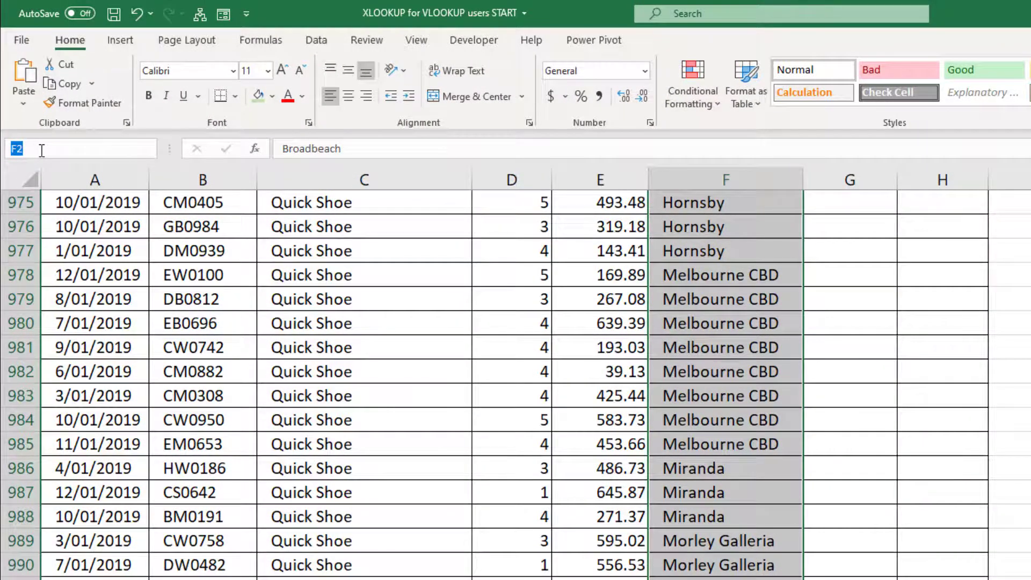
type("store")
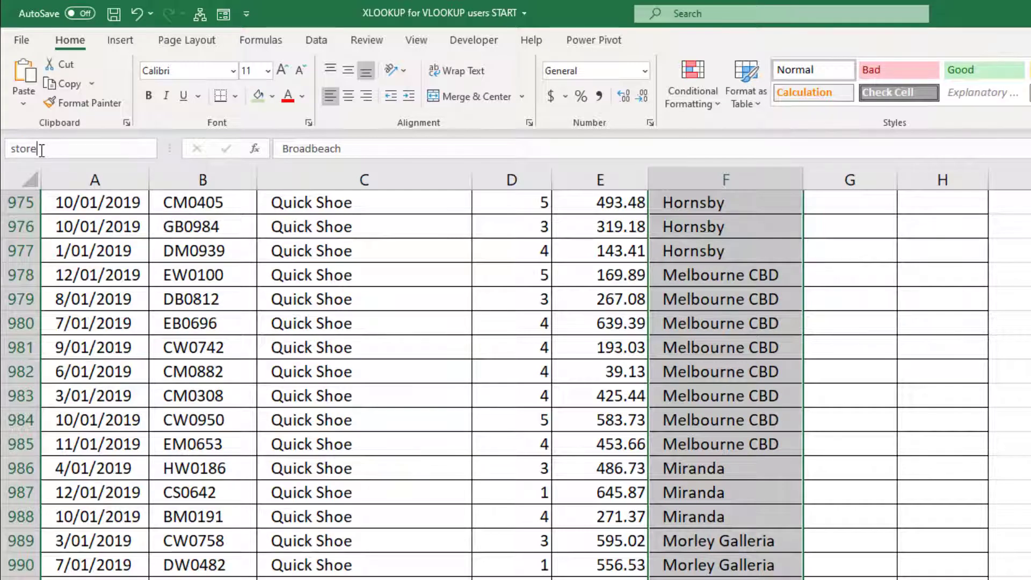
key("Return")
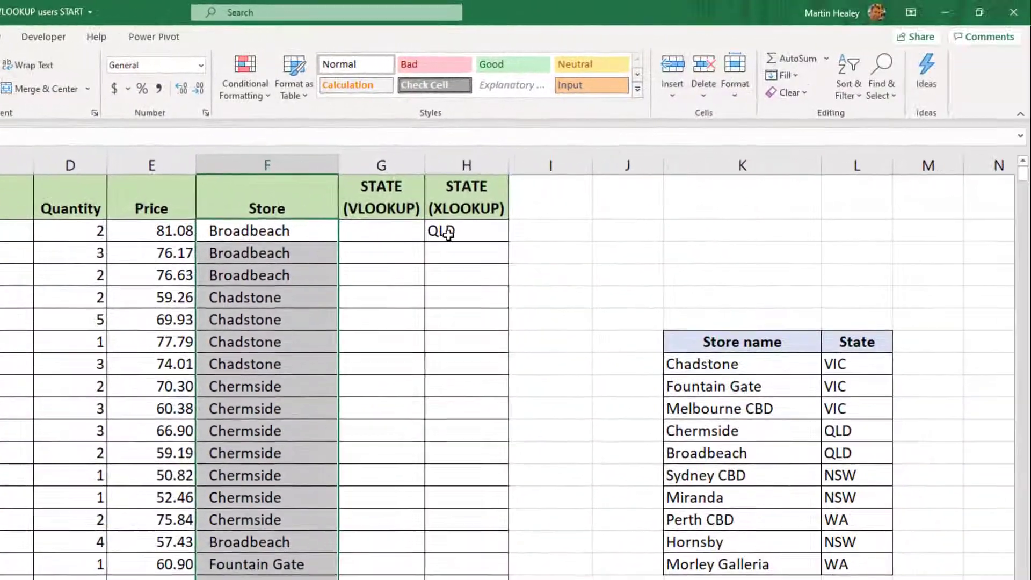
Replace the lookup value F2 in H2's XLOOKUP formula with the named range store.
double_click(918, 254)
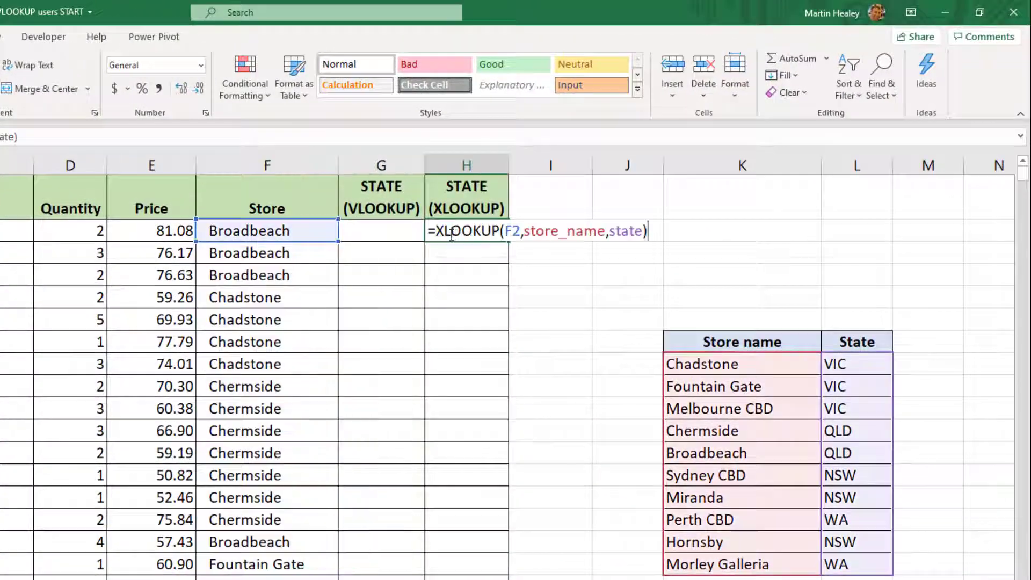
double_click(510, 231)
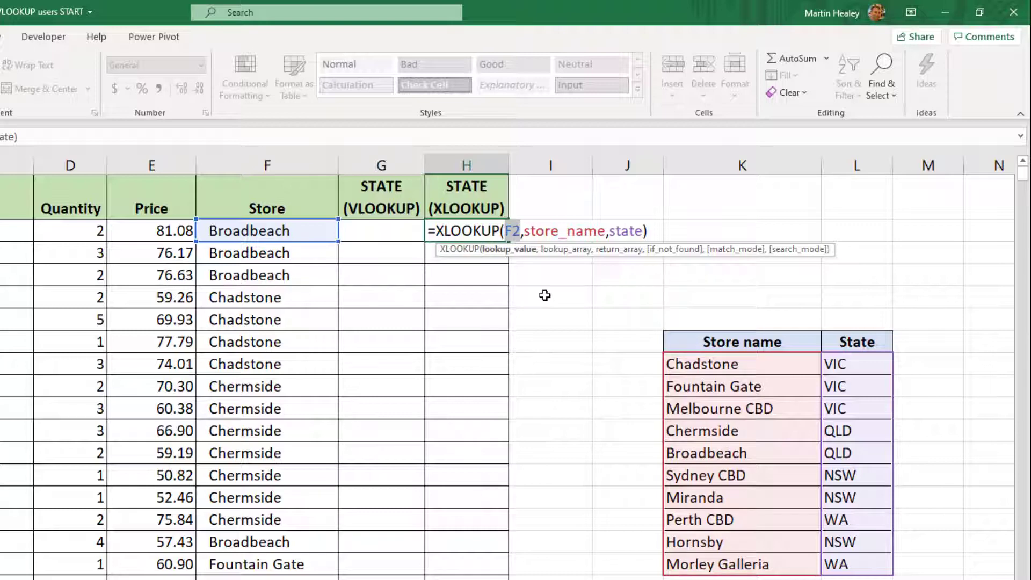
type("store")
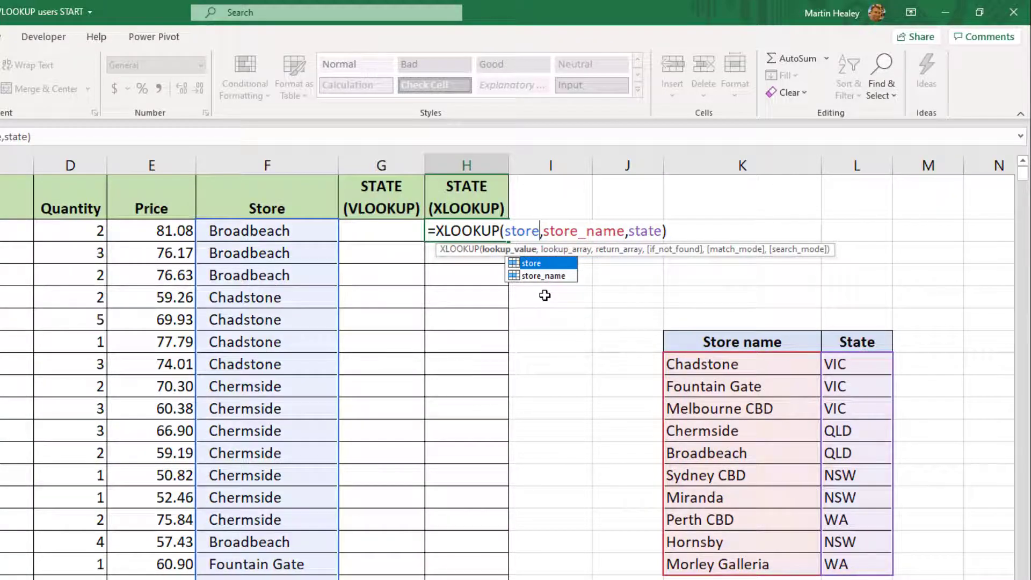
key("Tab")
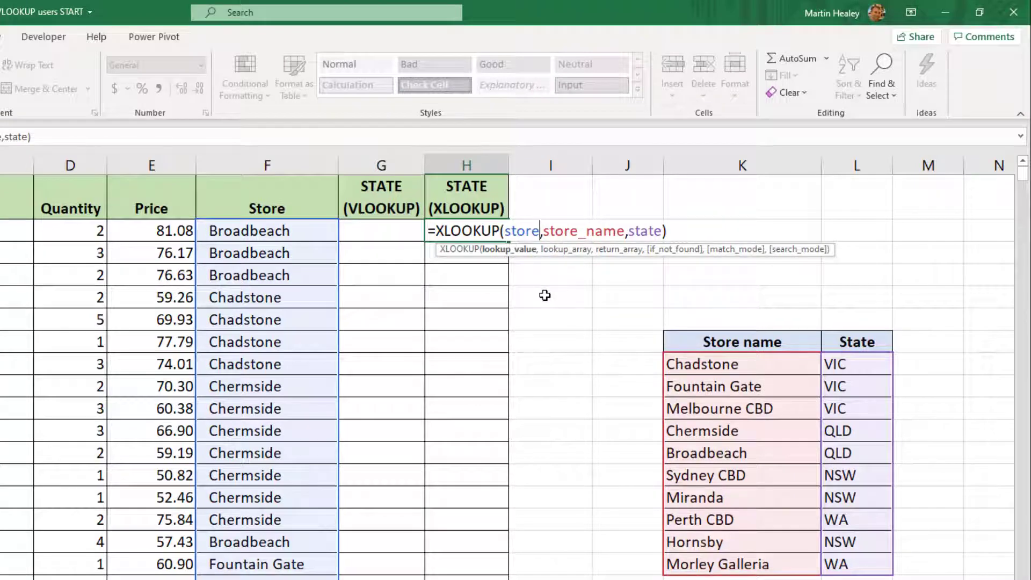
key("Return")
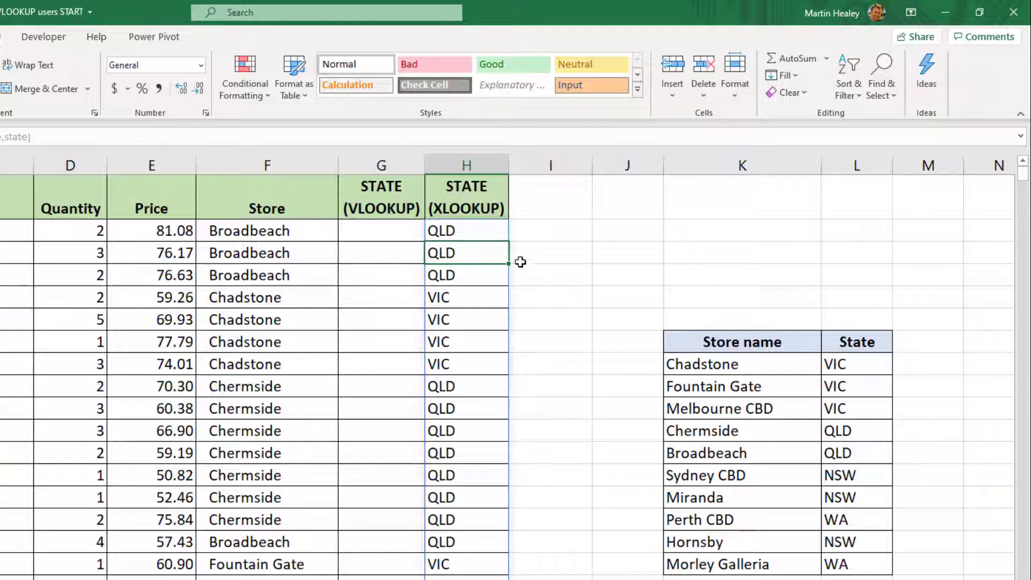
left_click(478, 232)
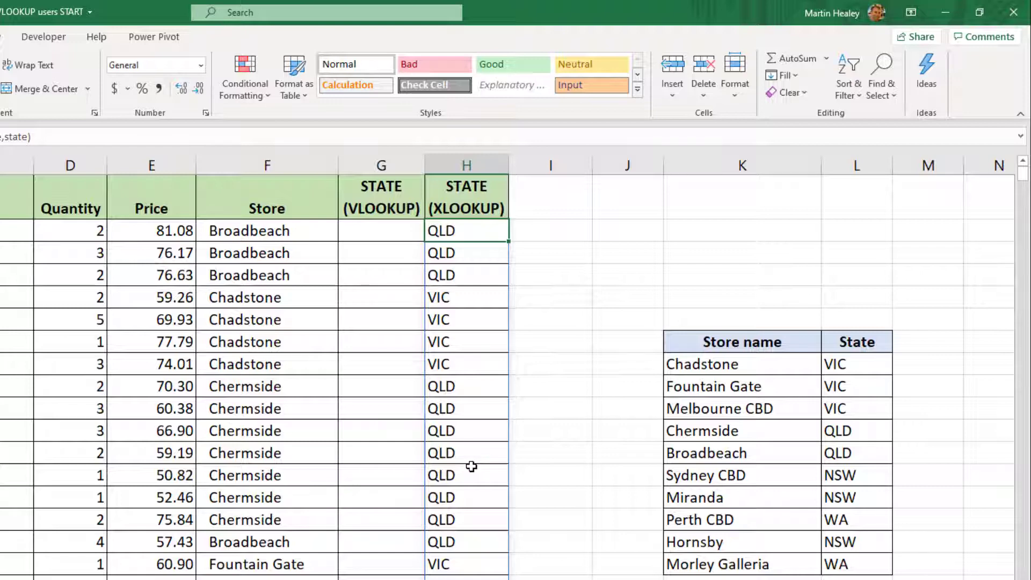
Start a VLOOKUP formula in G2 under STATE (VLOOKUP) with the named range store as the lookup value.
left_click(371, 231)
type("=v")
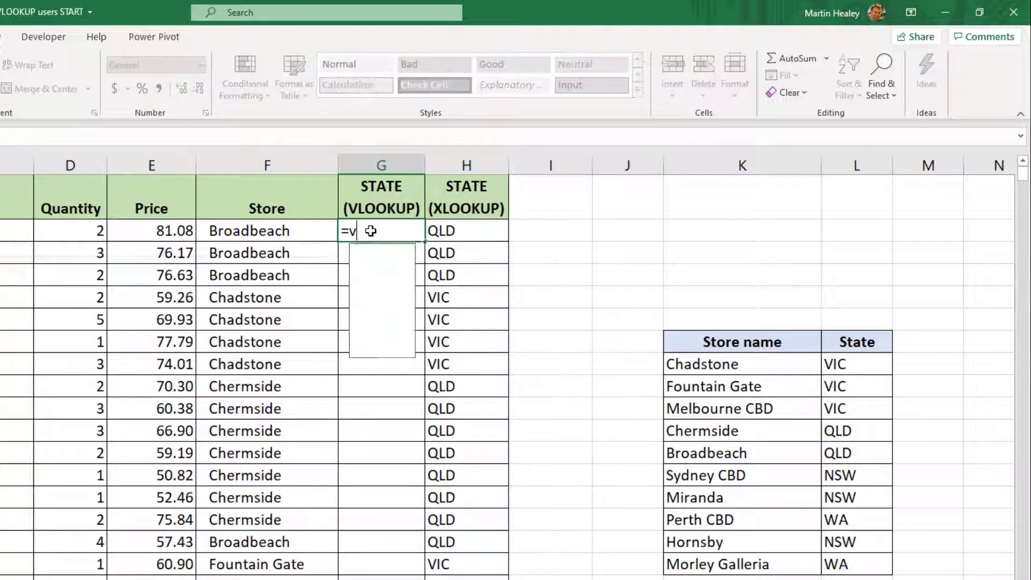
type("lookup")
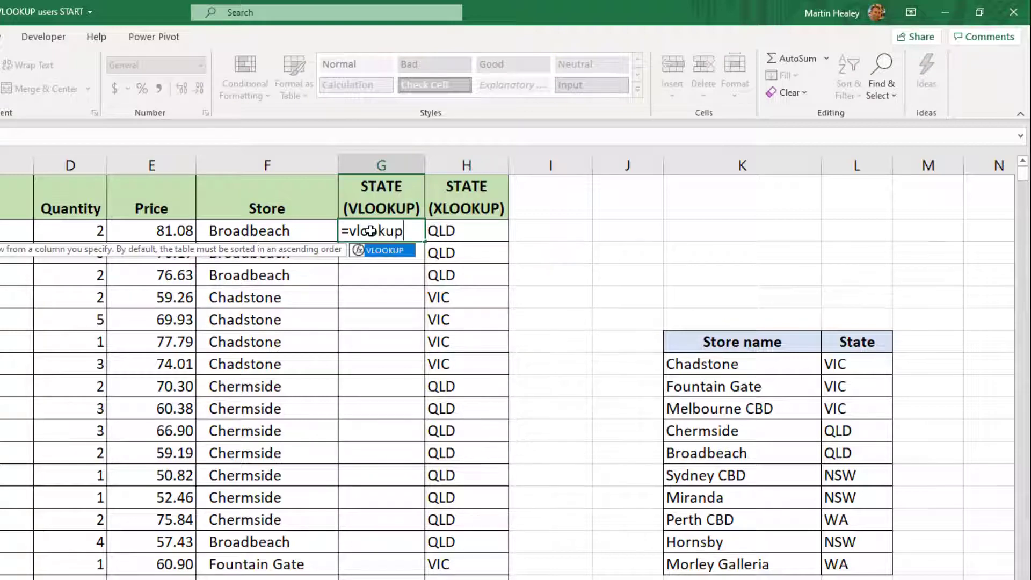
key("Tab")
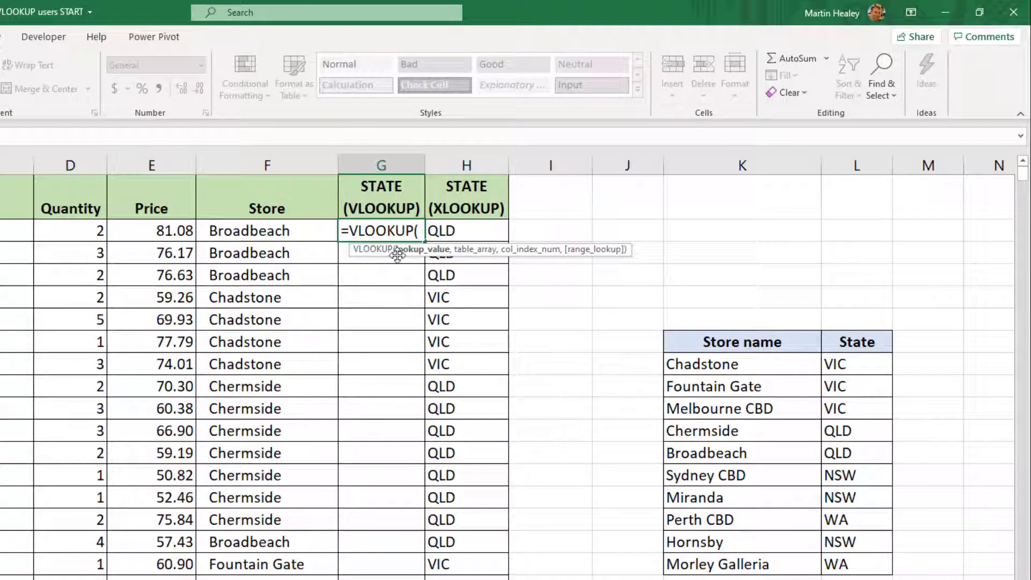
left_click(261, 231)
type("store")
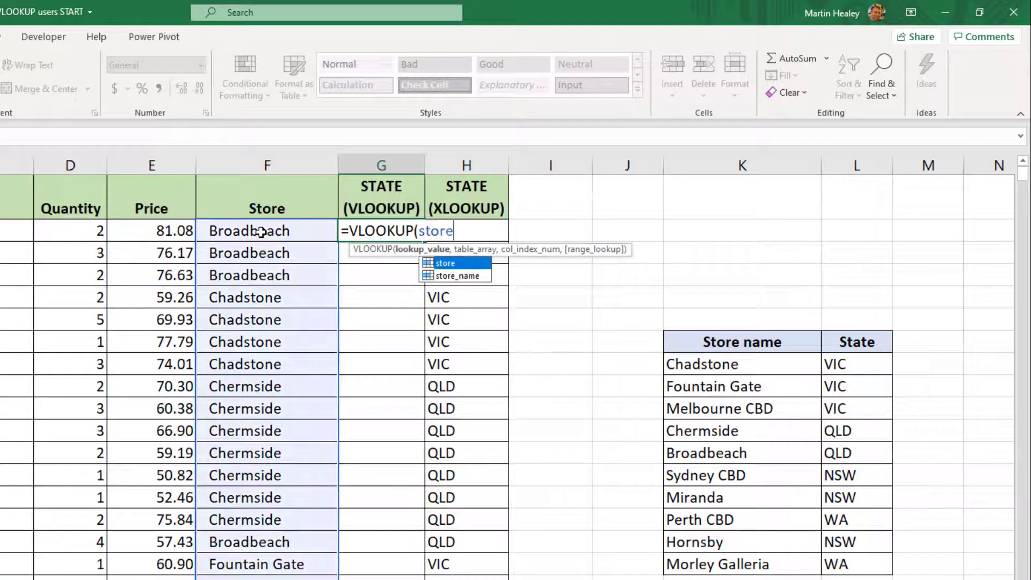
type(",")
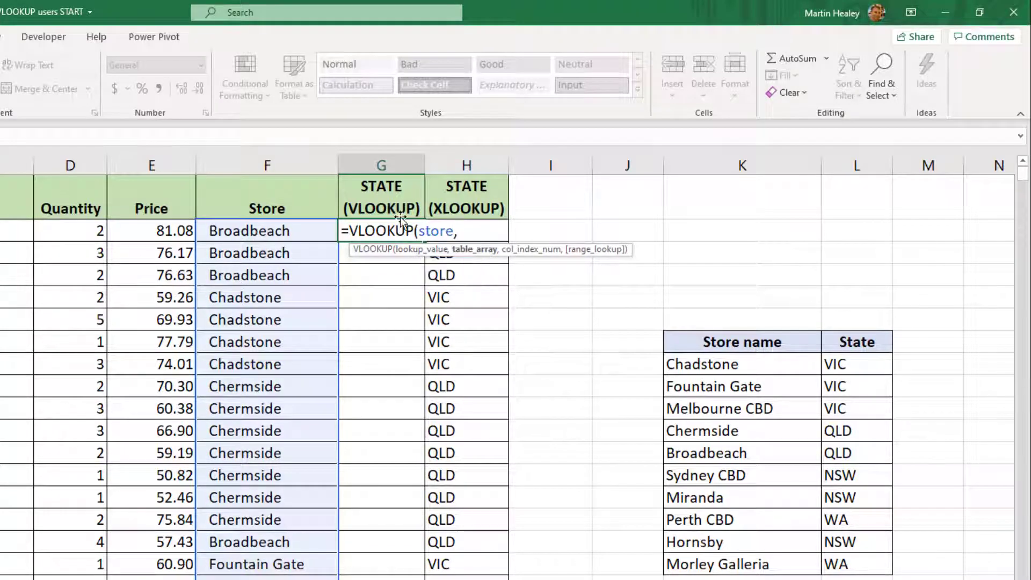
Complete the VLOOKUP formula in G2 with table array $K$8:$L$17, column index 2 and FALSE for exact match.
left_click_drag(683, 363, 853, 569)
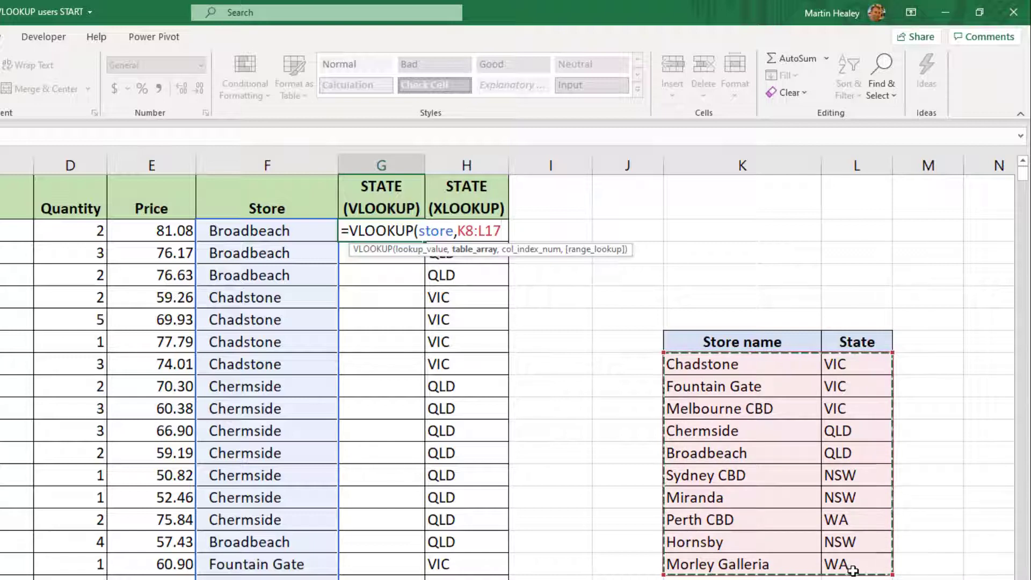
key("F4")
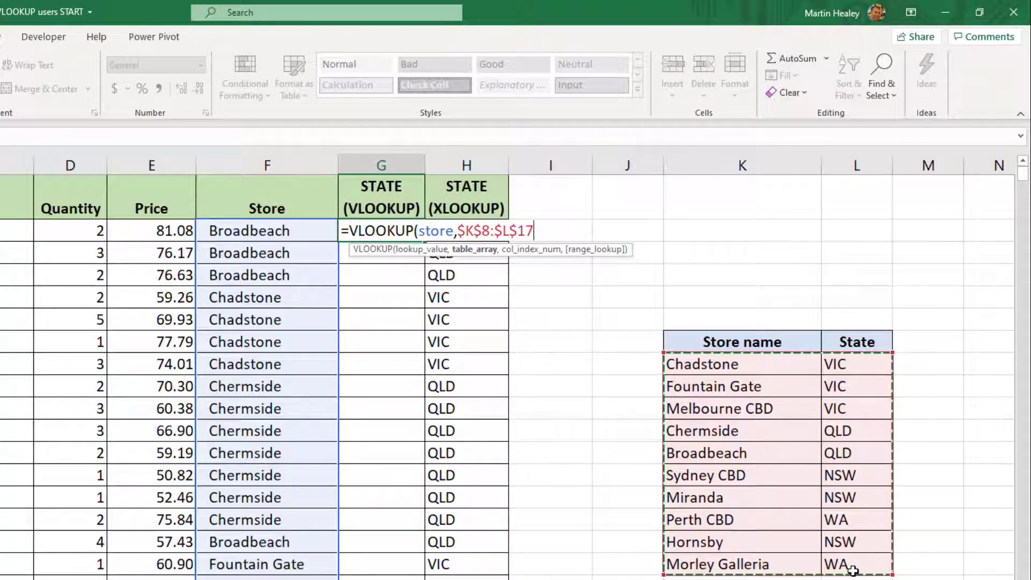
type(",2")
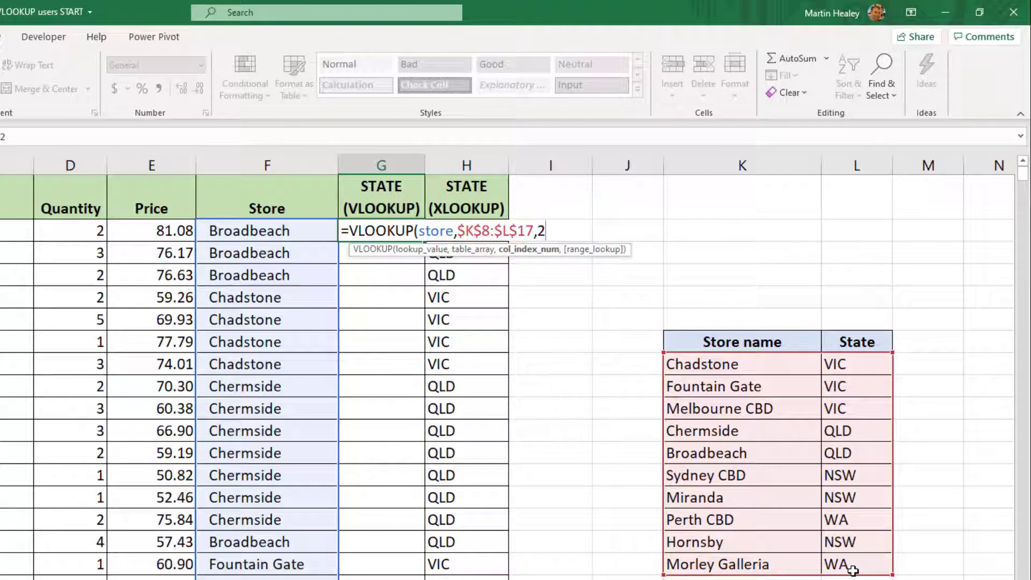
type(",FAL:S")
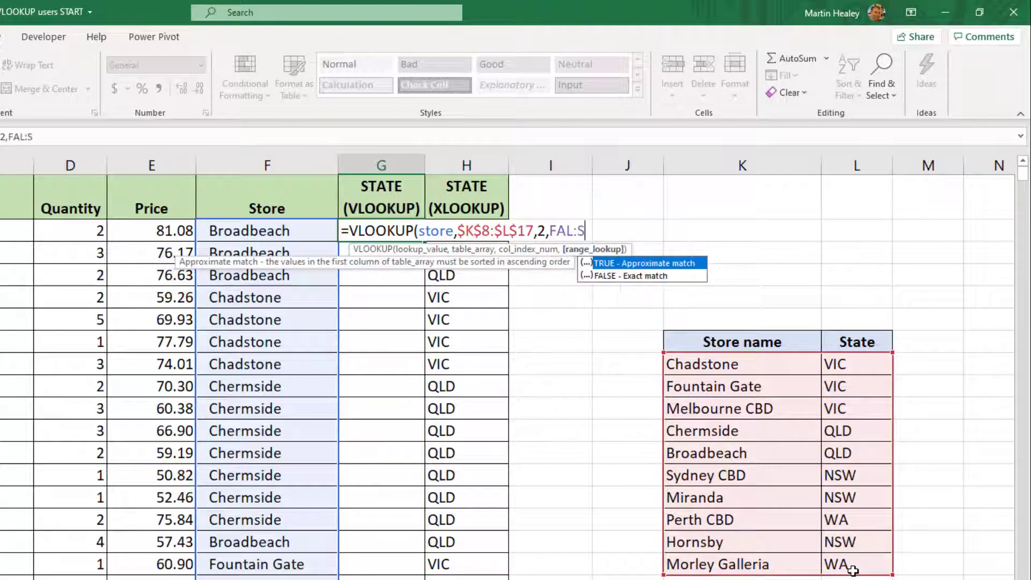
key("BackSpace")
key("BackSpace")
type("SE)")
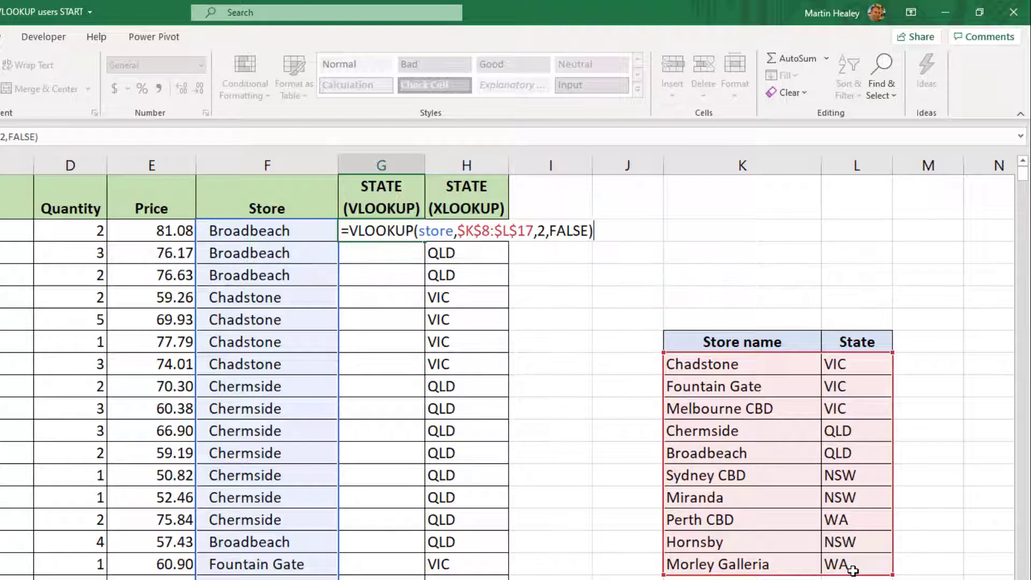
key("Return")
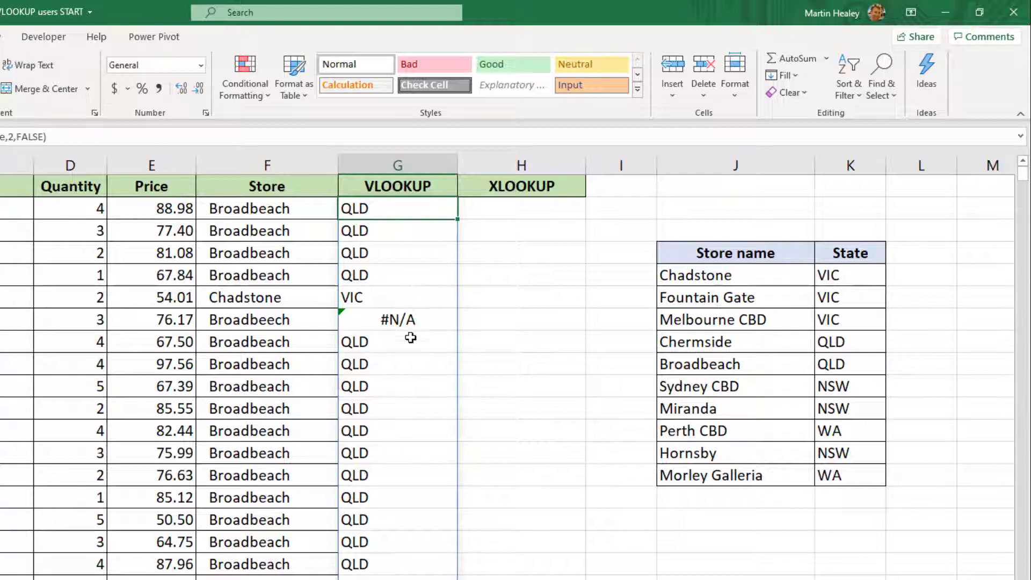
Wrap G2's VLOOKUP formula in IFNA with "Store not found" as the value for missing matches.
double_click(379, 209)
key("Left")
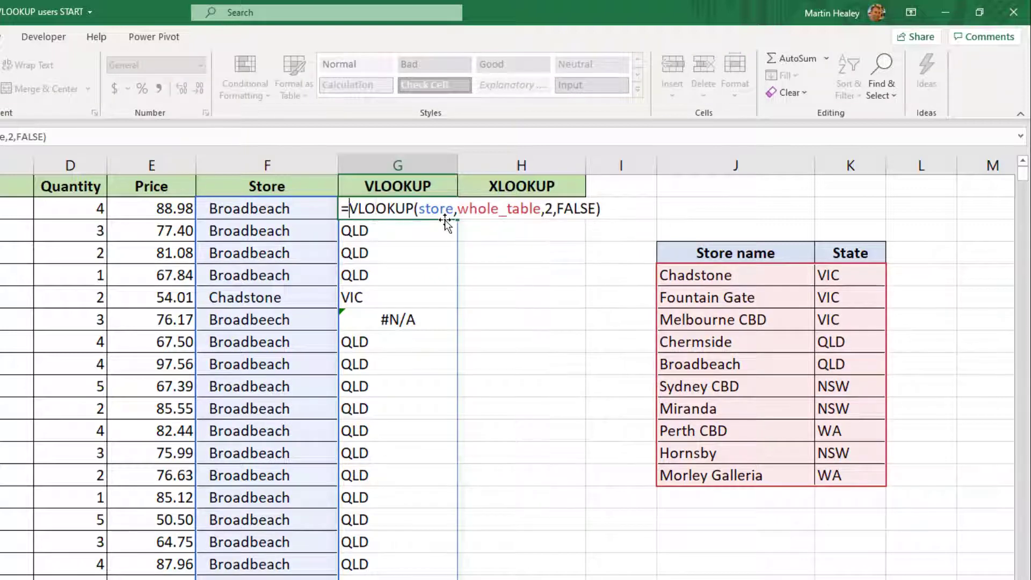
type("IF")
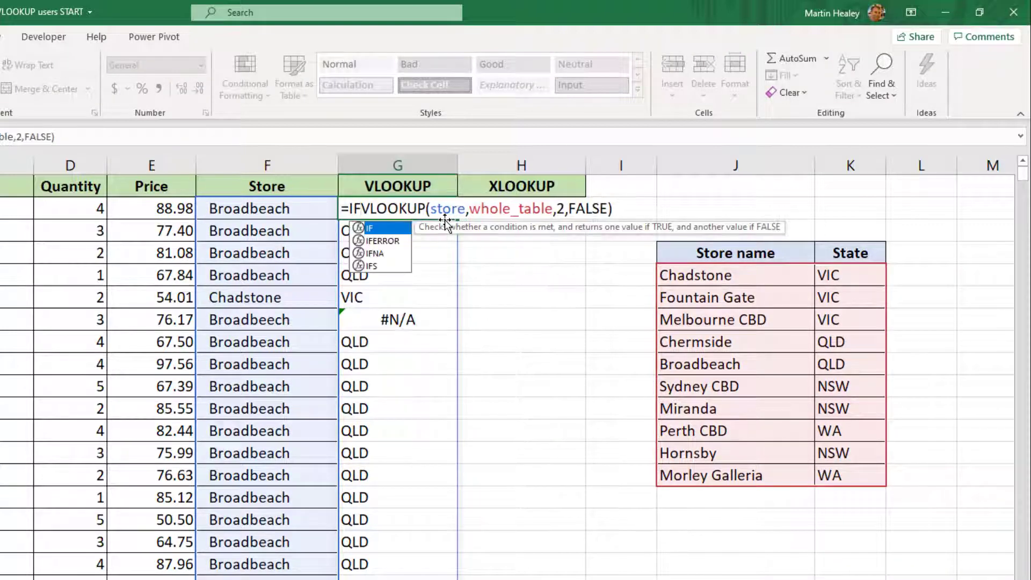
type("NA(")
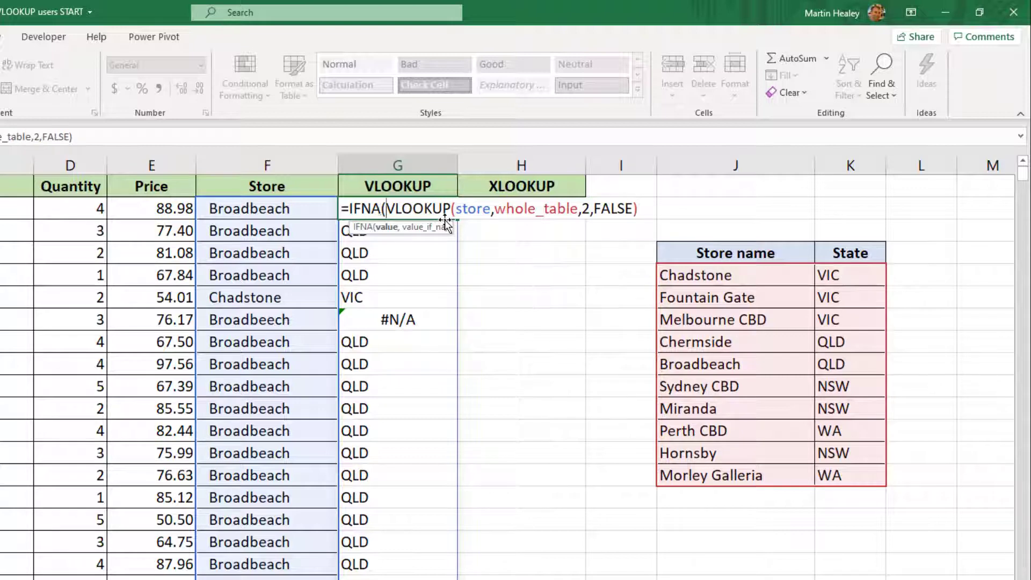
left_click(643, 209)
type(",\"St")
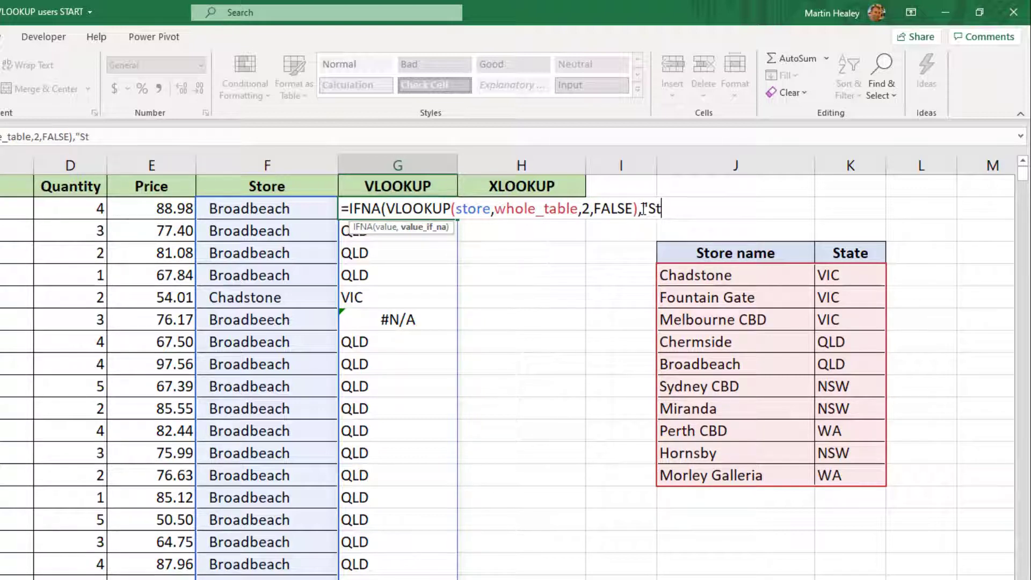
type("ore no")
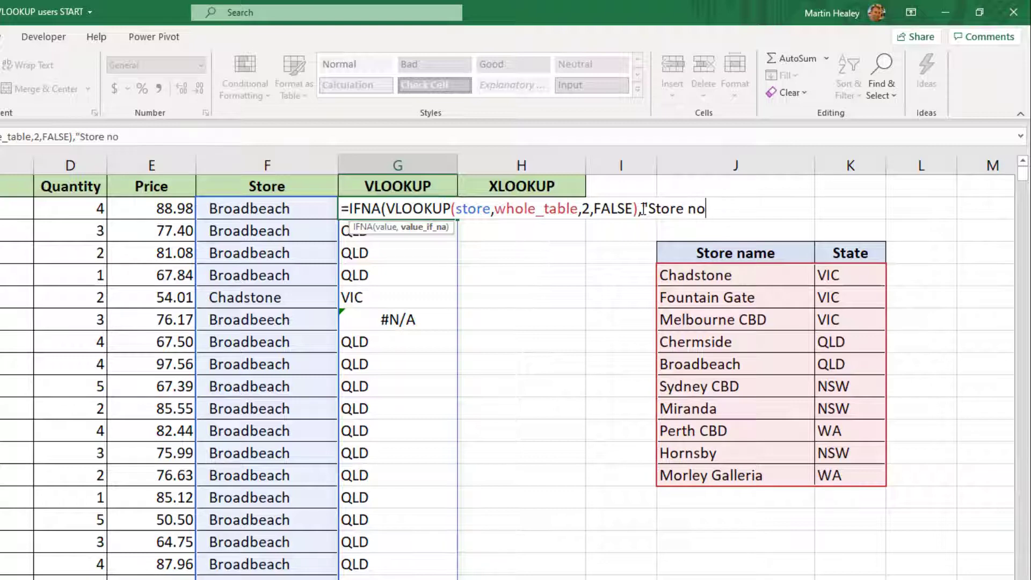
type("t found\")")
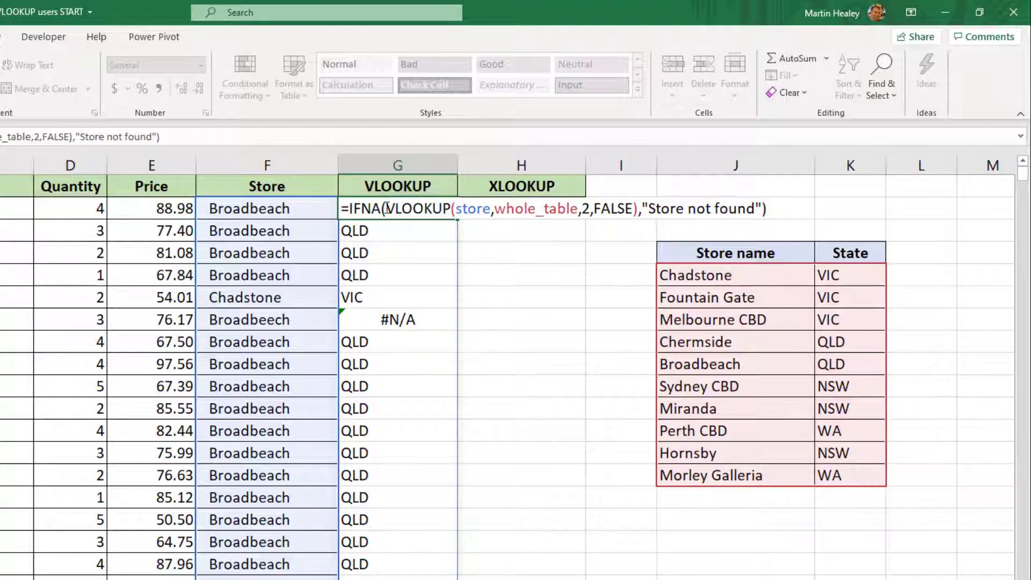
left_click_drag(388, 208, 637, 210)
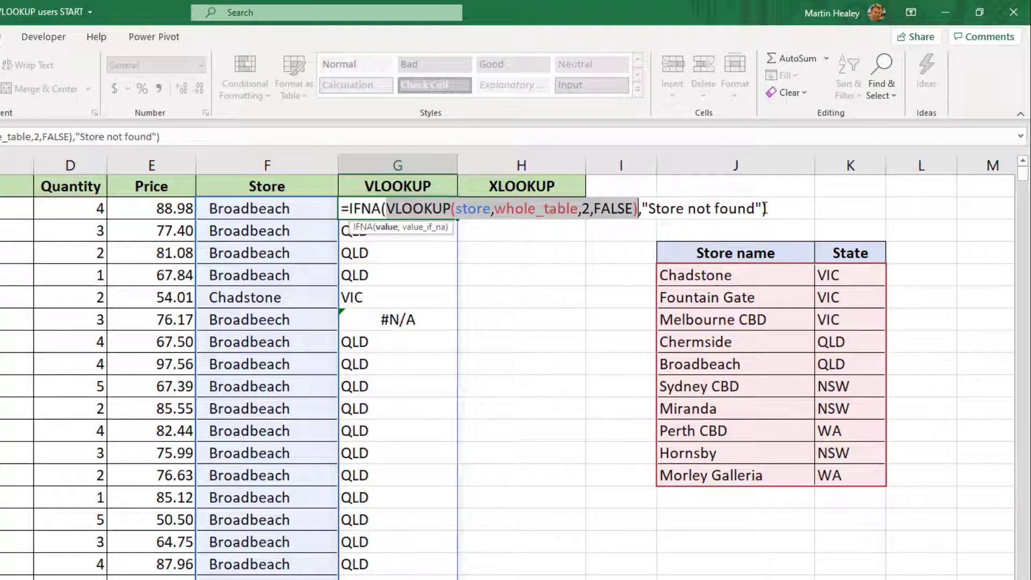
key("Return")
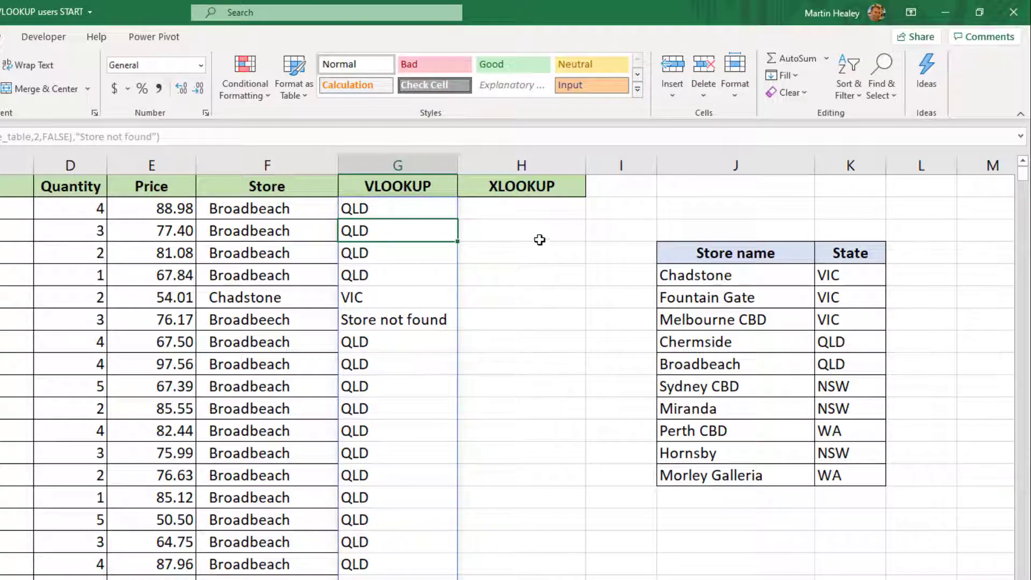
Start an XLOOKUP formula in H2 with the worksheet-scoped named range store as the lookup value.
left_click(502, 210)
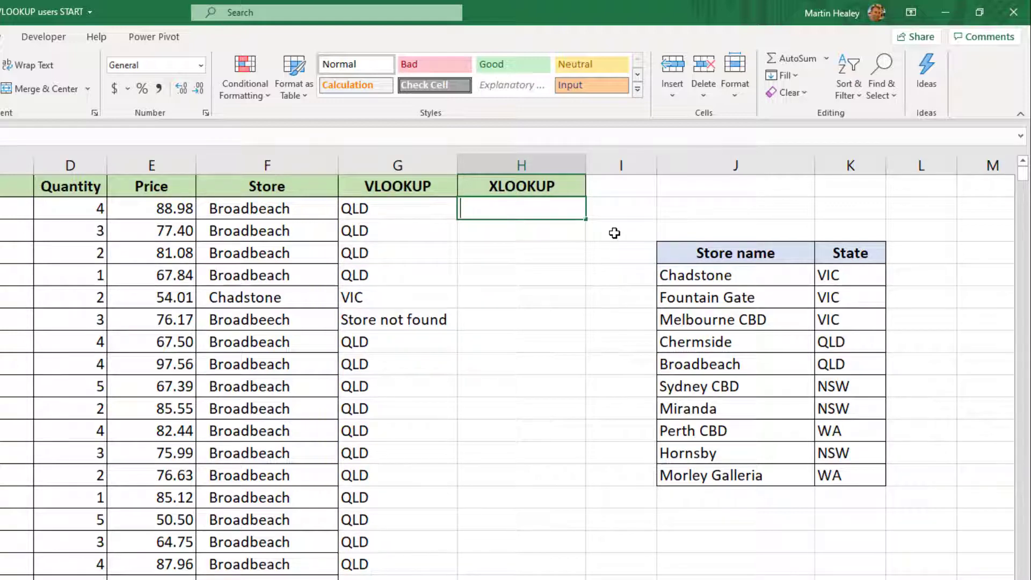
type("=xlook")
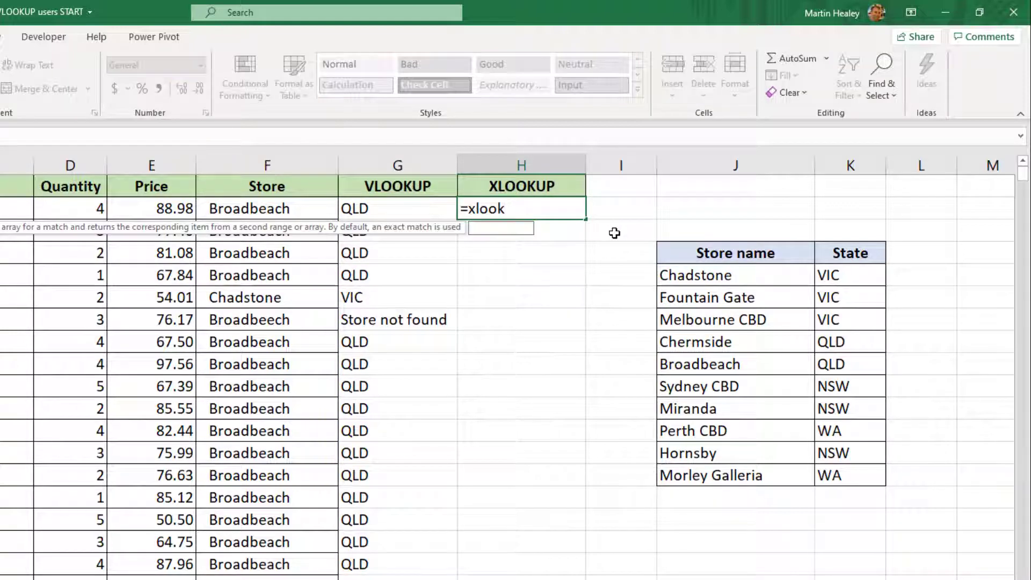
type("up")
key("Tab")
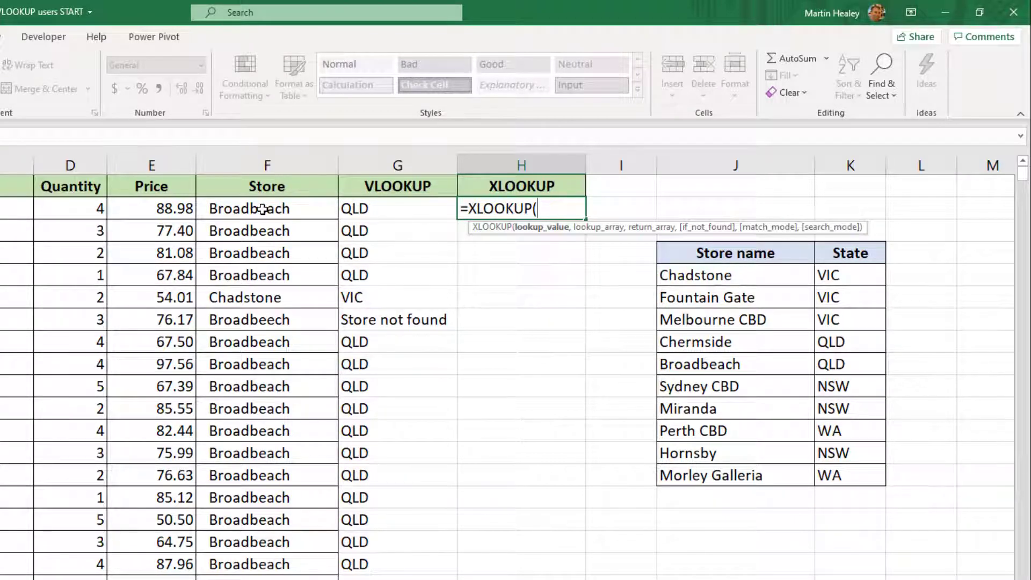
type("store")
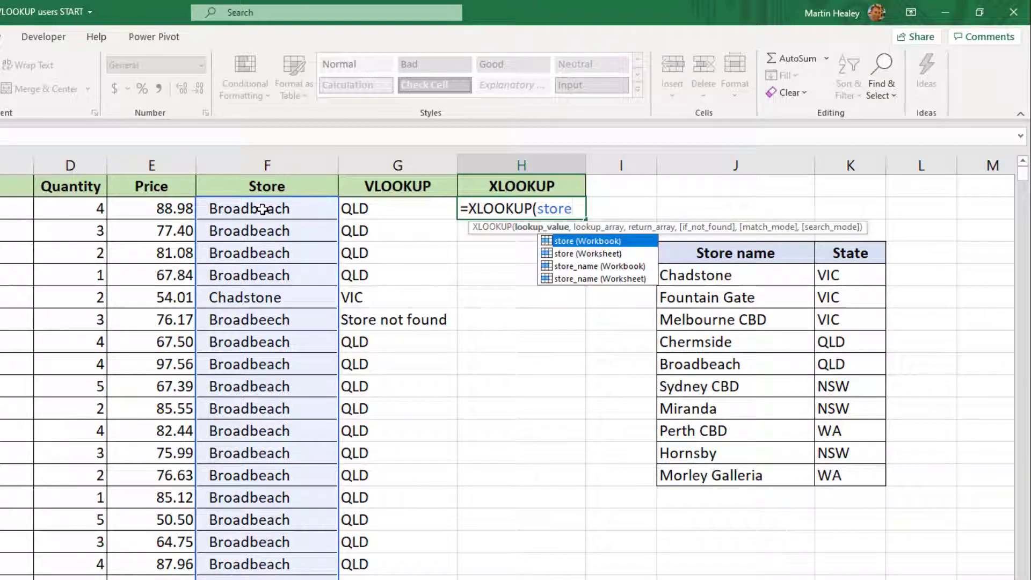
key("Down")
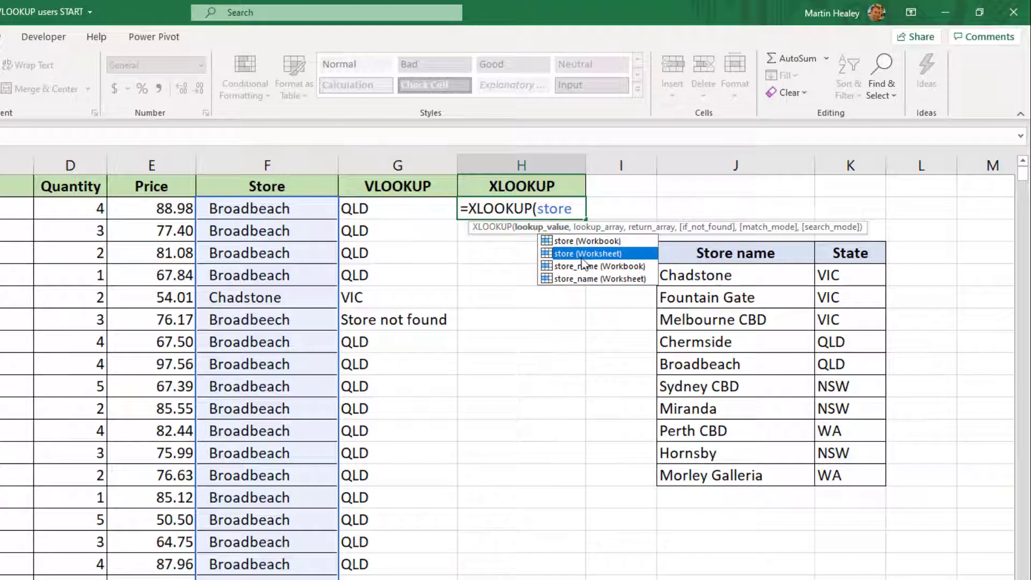
double_click(582, 253)
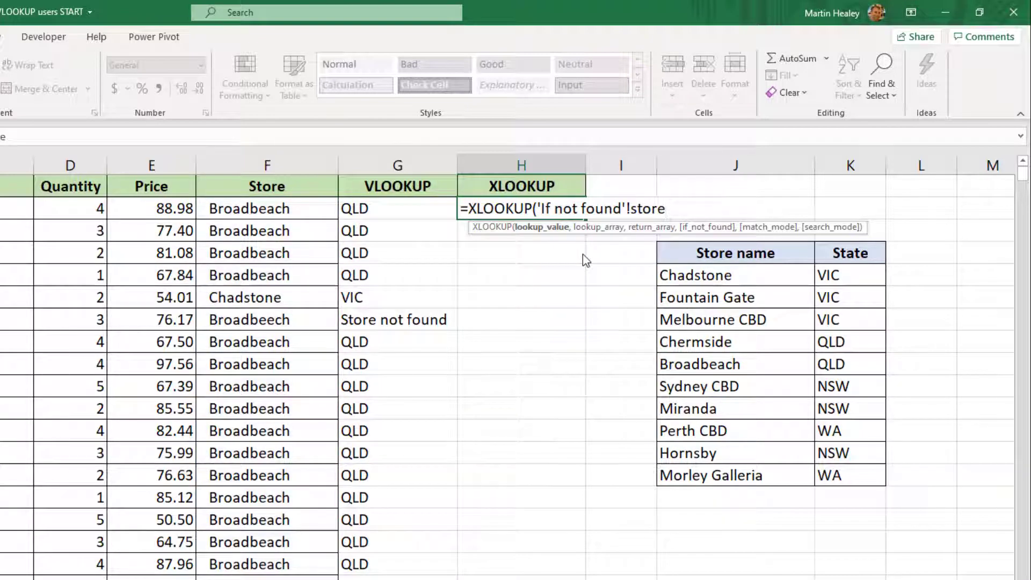
type(",")
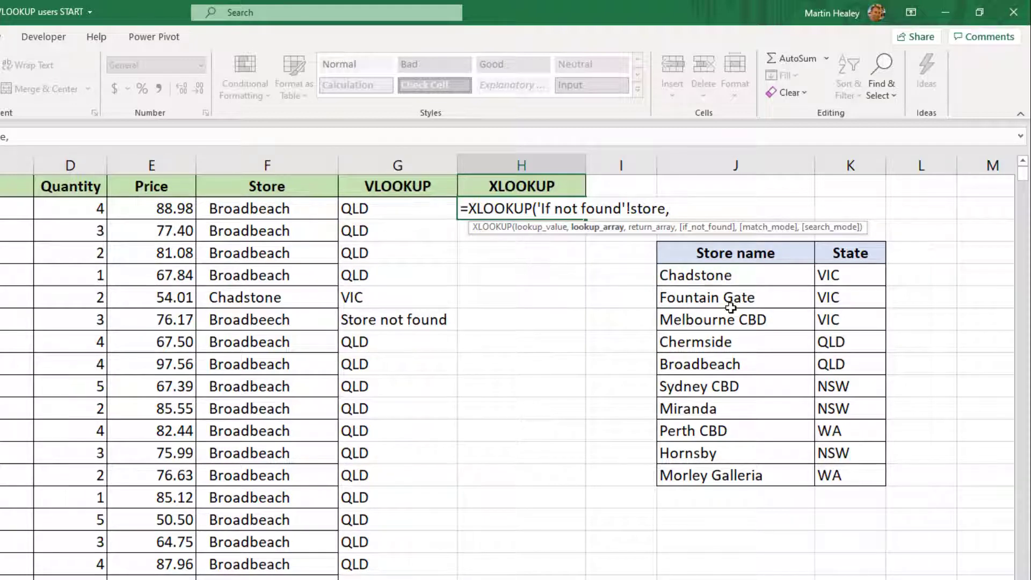
Add the Store name entries (store_name) as lookup array and the State entries (state) as return array in H2's XLOOKUP formula.
left_click_drag(728, 279, 732, 458)
type(",")
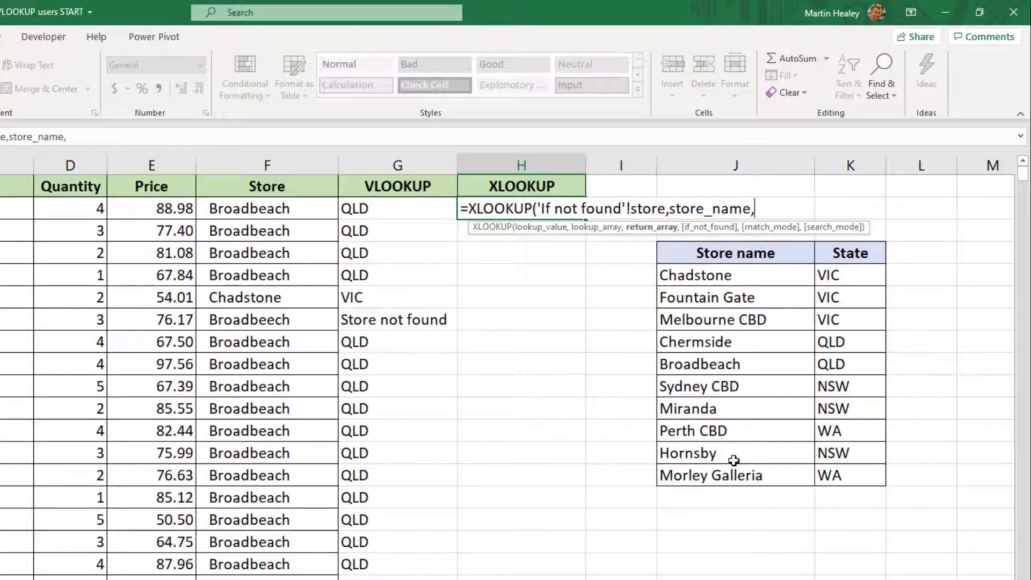
left_click_drag(857, 278, 855, 477)
type(",")
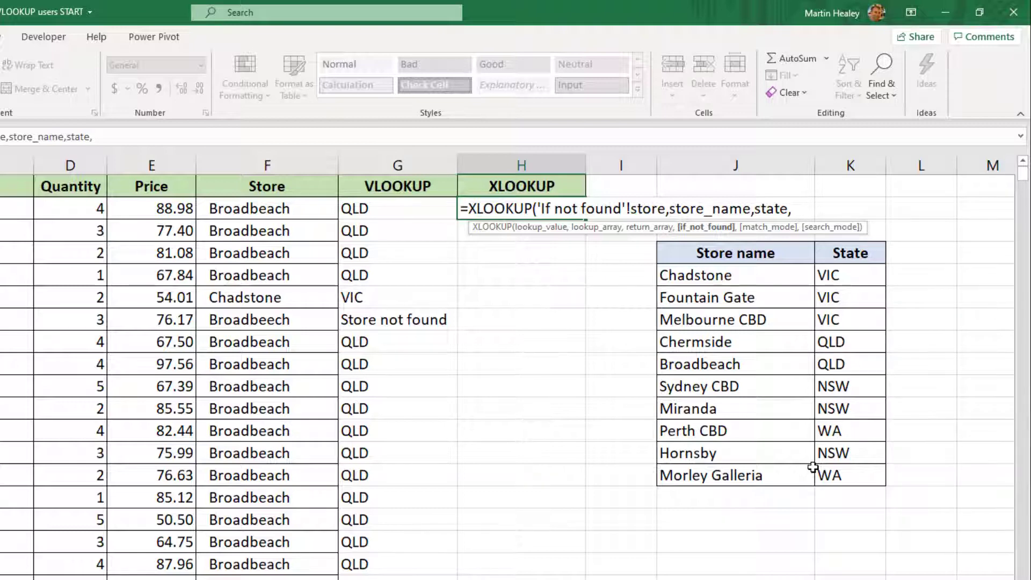
Complete H2's XLOOKUP formula with "Store not found" as the if_not_found argument.
type("\"Store")
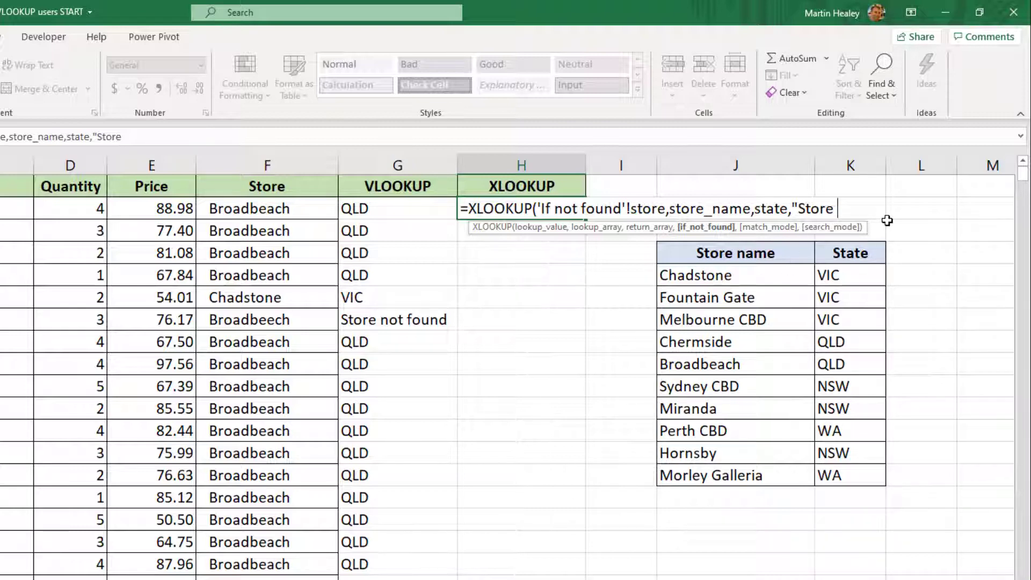
type("not foumnd\"")
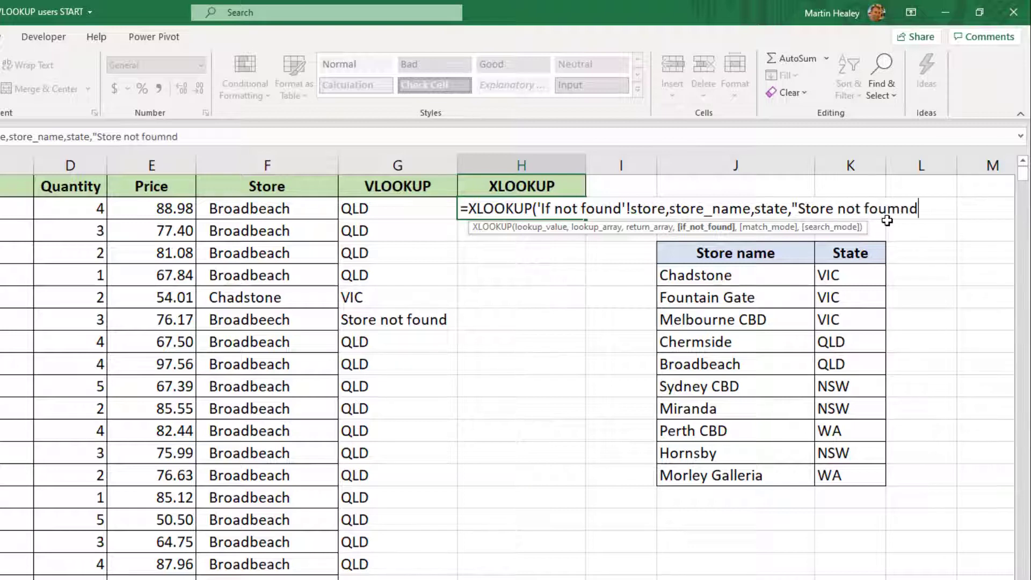
type(")")
key("BackSpace")
key("BackSpace")
key("BackSpace")
key("BackSpace")
key("BackSpace")
type("nd\")")
key("Return")
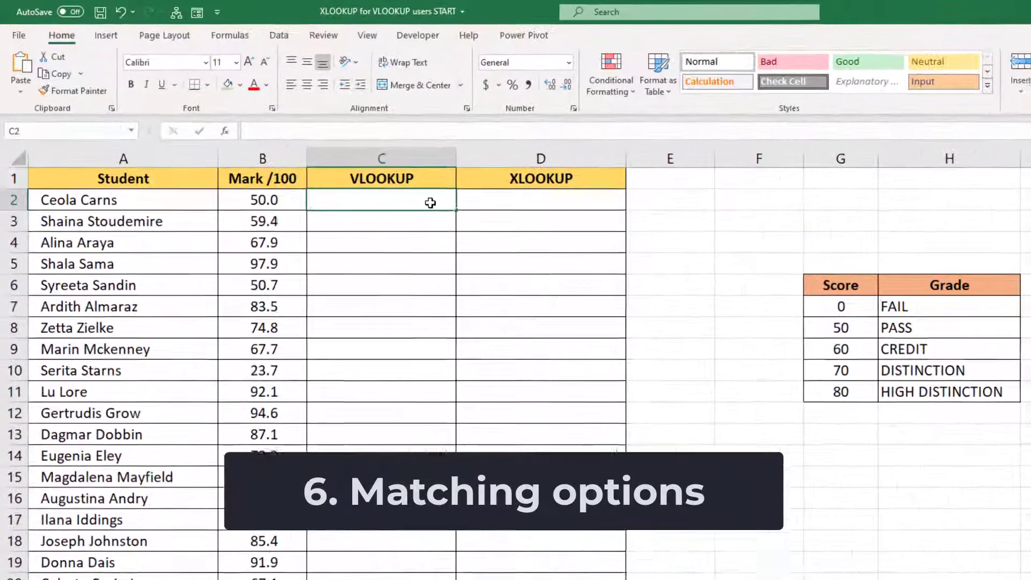
Start a VLOOKUP formula in C2 of the student marks sheet with lookup value B2 and table array $G$7:$H$11.
type("=")
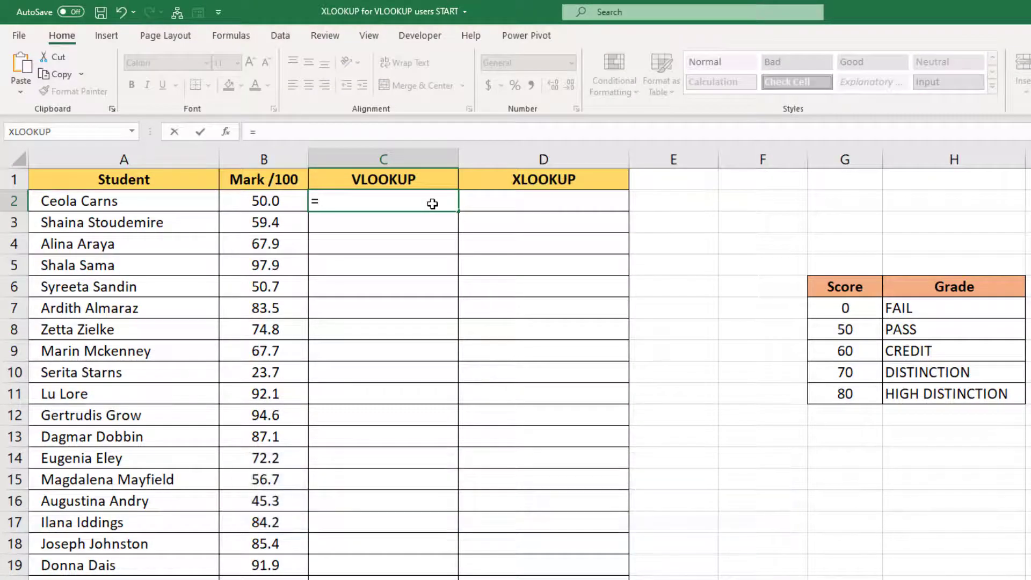
type("vlookup")
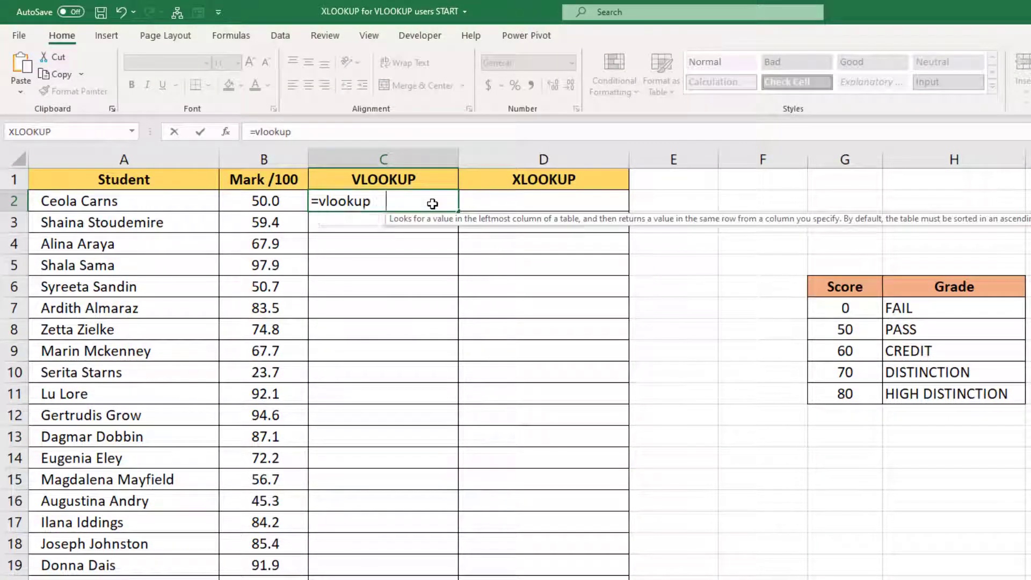
key("Tab")
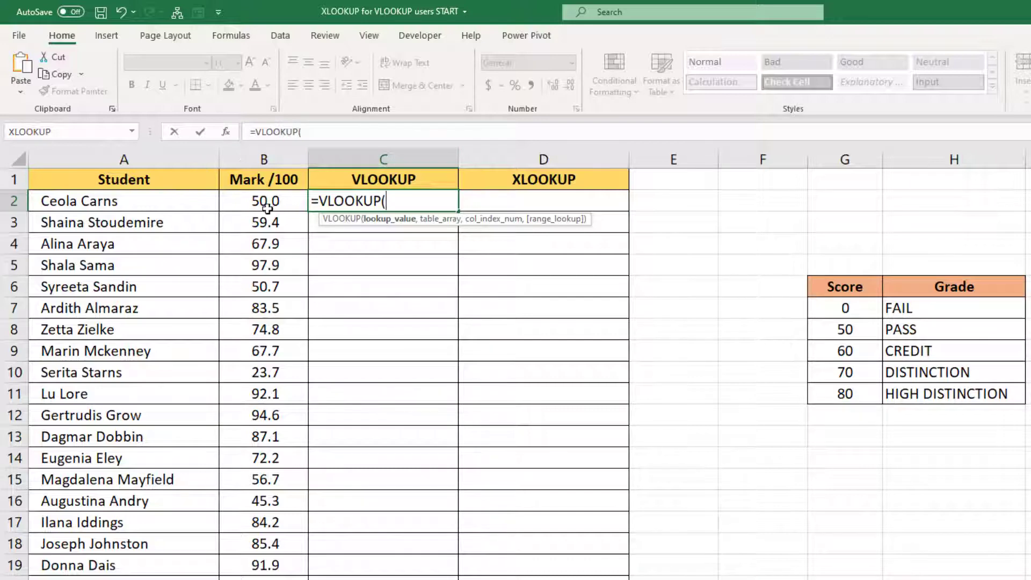
left_click(252, 204)
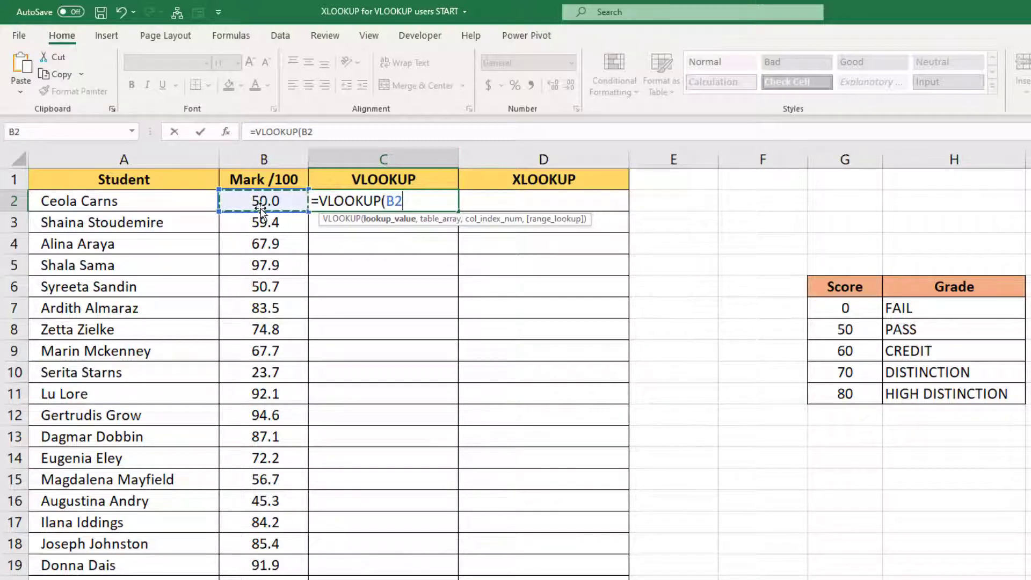
type(",")
left_click_drag(844, 310, 963, 393)
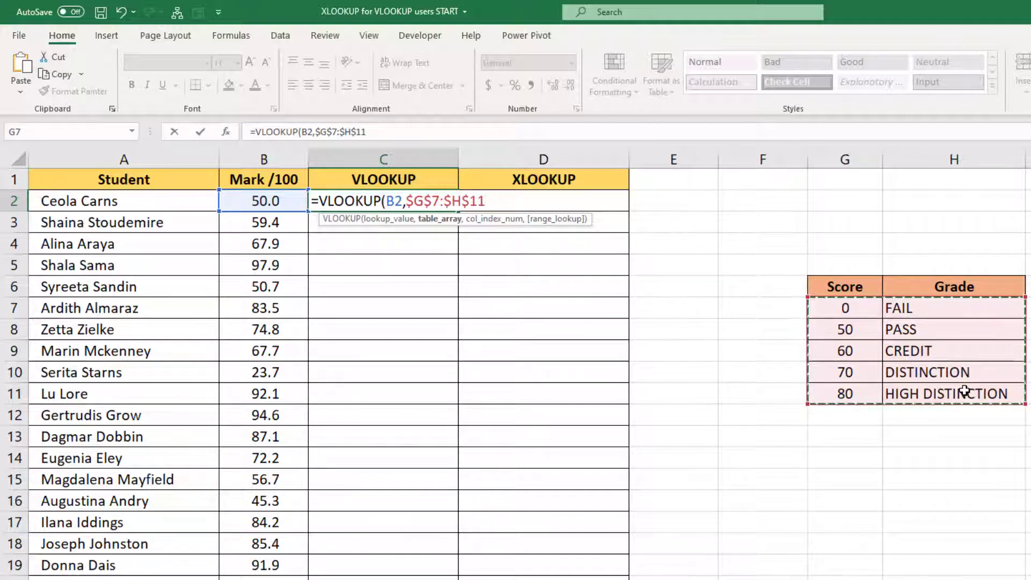
type(",")
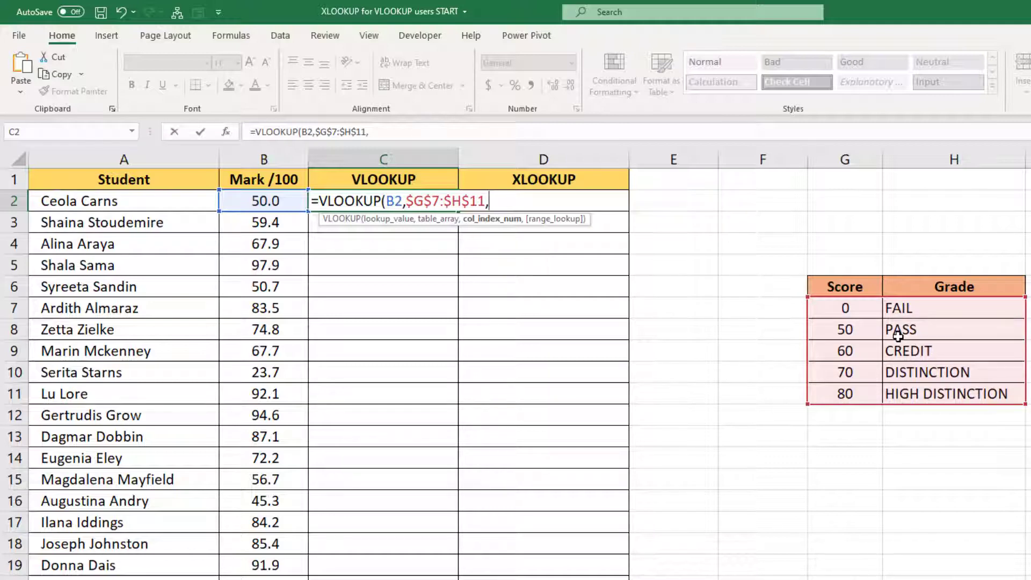
Complete C2's VLOOKUP formula with column index 2 and TRUE for approximate match, and fill it down the VLOOKUP column.
type("2,")
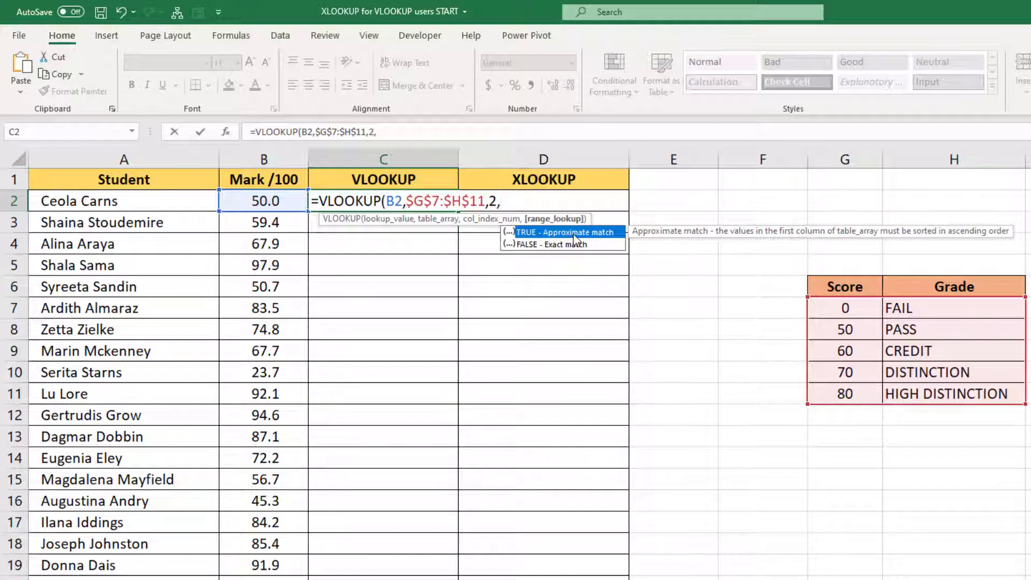
double_click(573, 232)
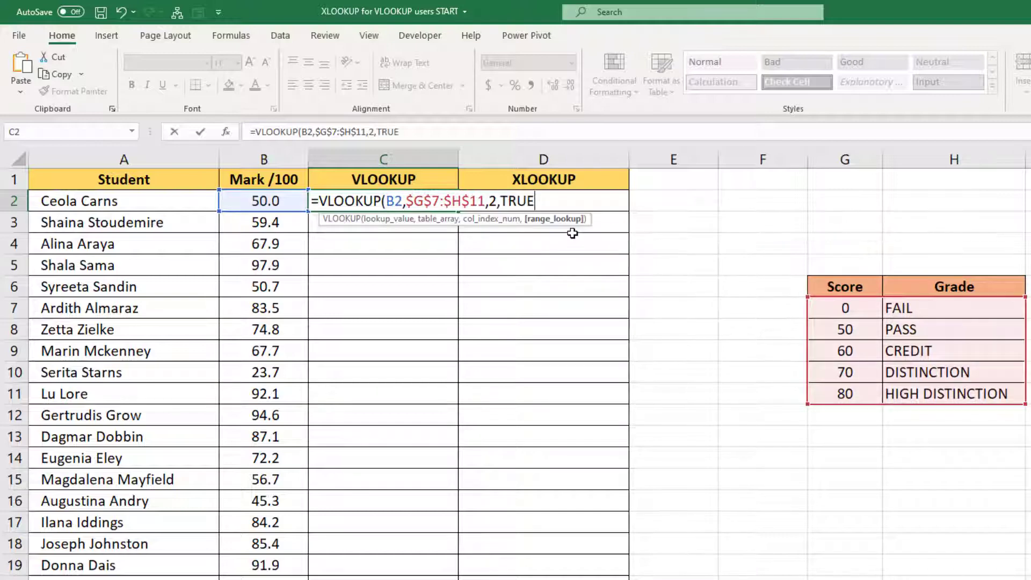
type(")")
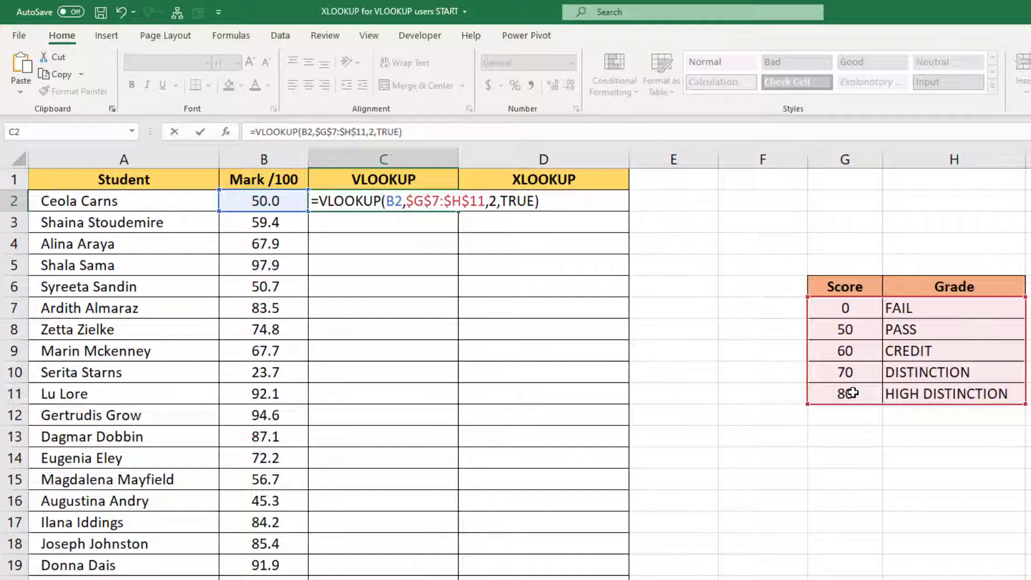
key("Return")
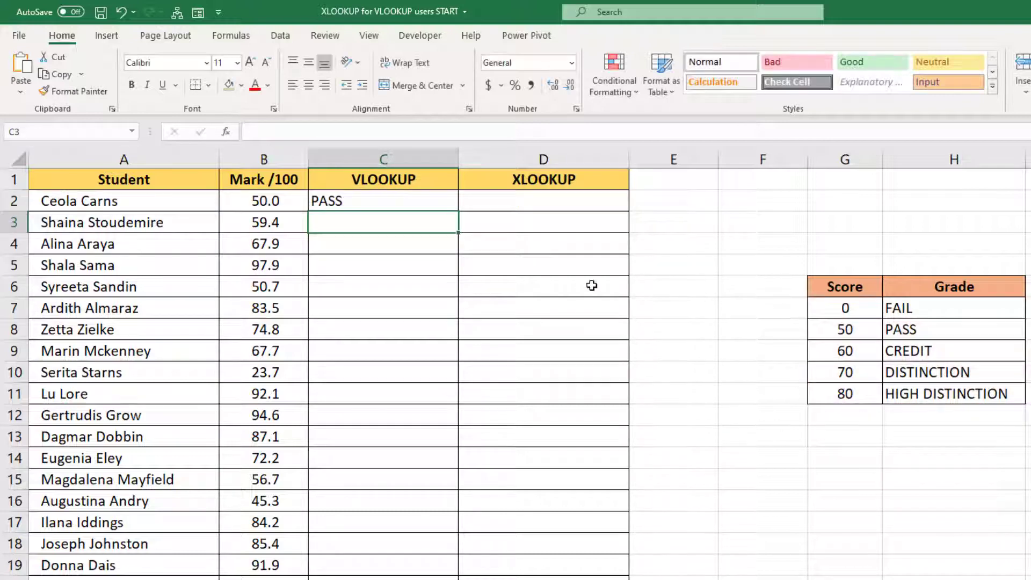
left_click(386, 197)
double_click(458, 211)
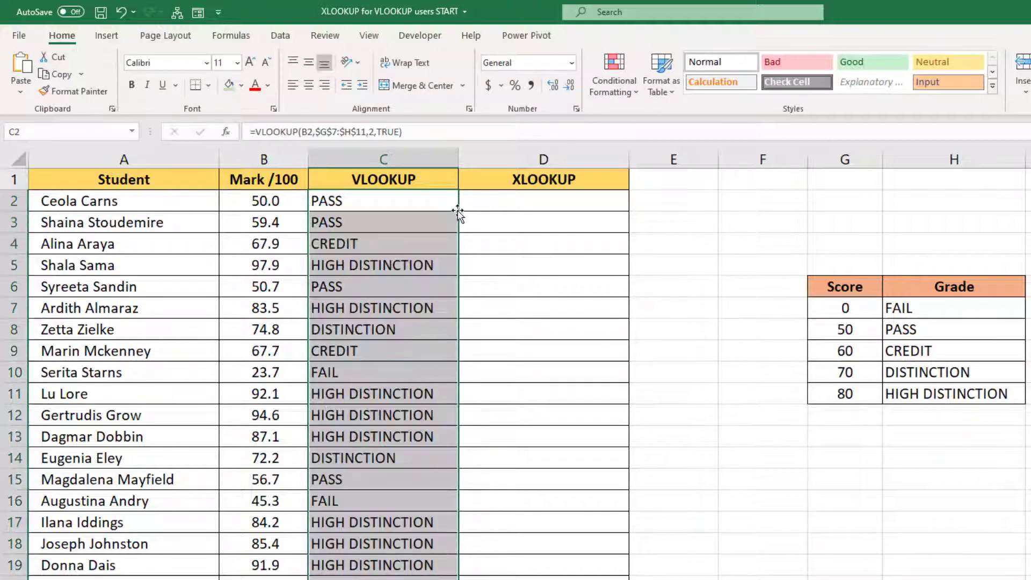
Start an XLOOKUP formula in D2 of the student marks sheet with the mark in B2 as lookup value.
left_click(538, 201)
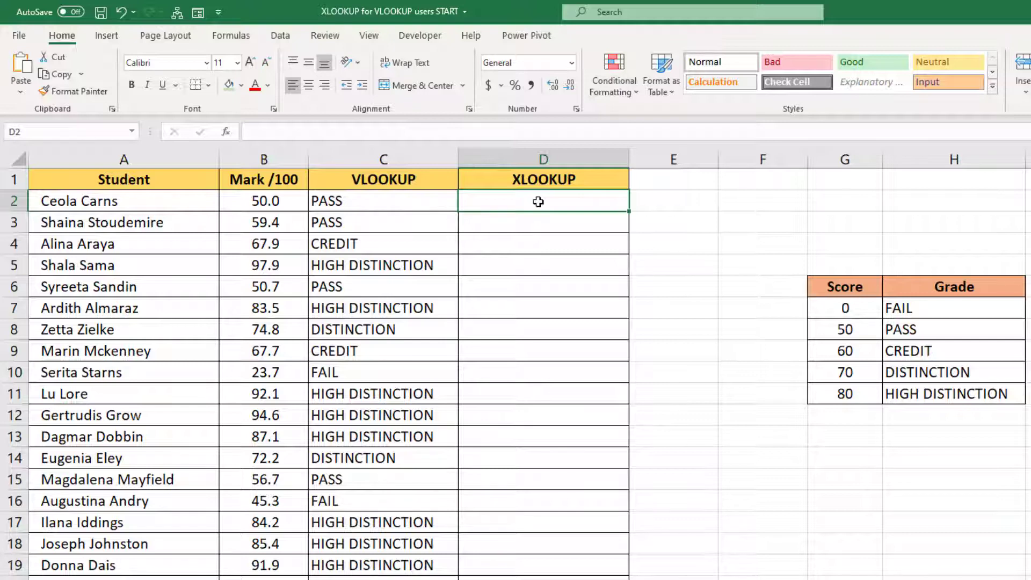
type("=xl")
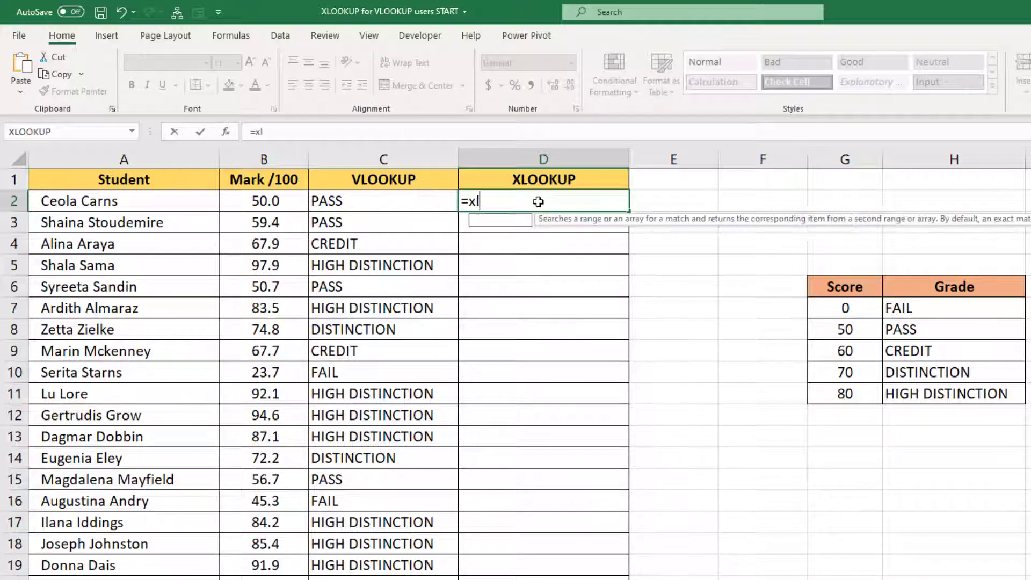
type("ookup")
key("Tab")
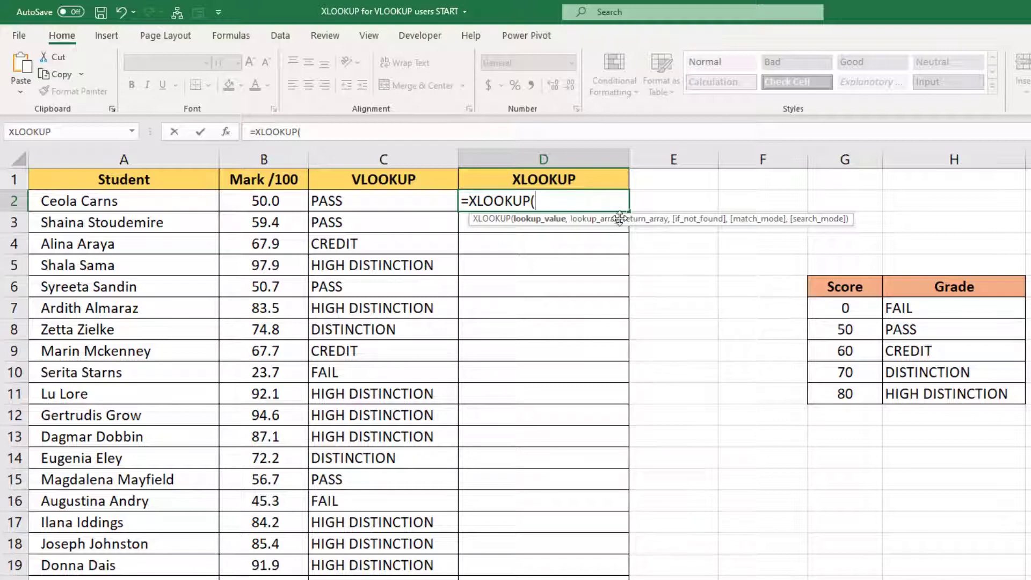
left_click(277, 201)
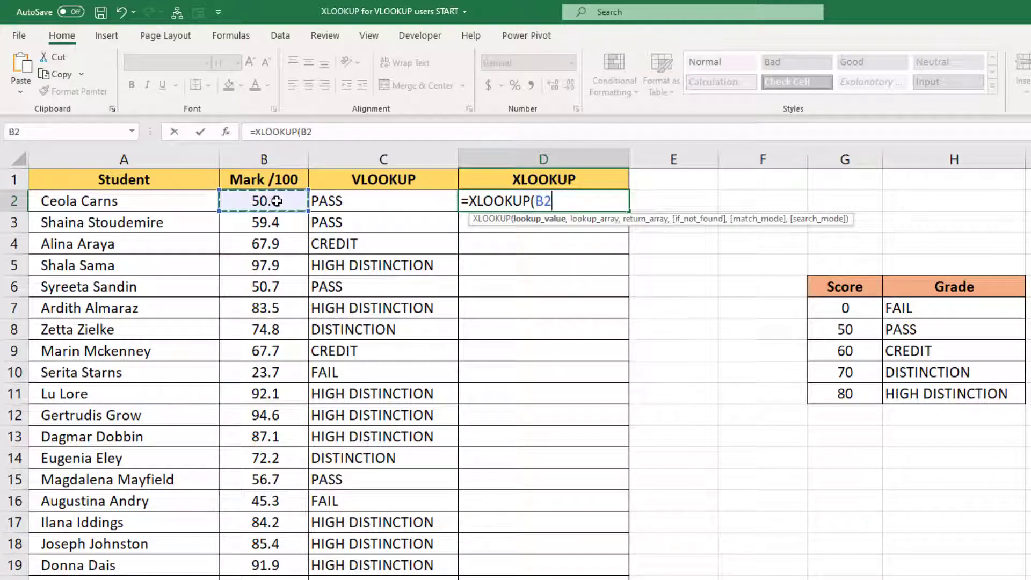
type(",")
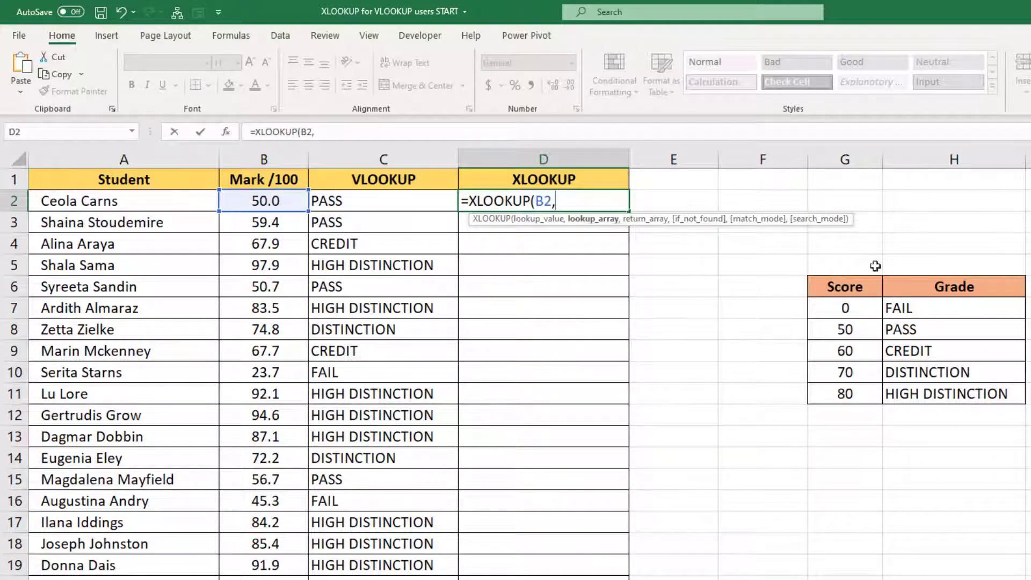
Add the absolute Score range $G$7:$G$11 as lookup array and the Grade range $H$7:$H$11 as return array in D2's XLOOKUP.
left_click_drag(835, 306, 842, 393)
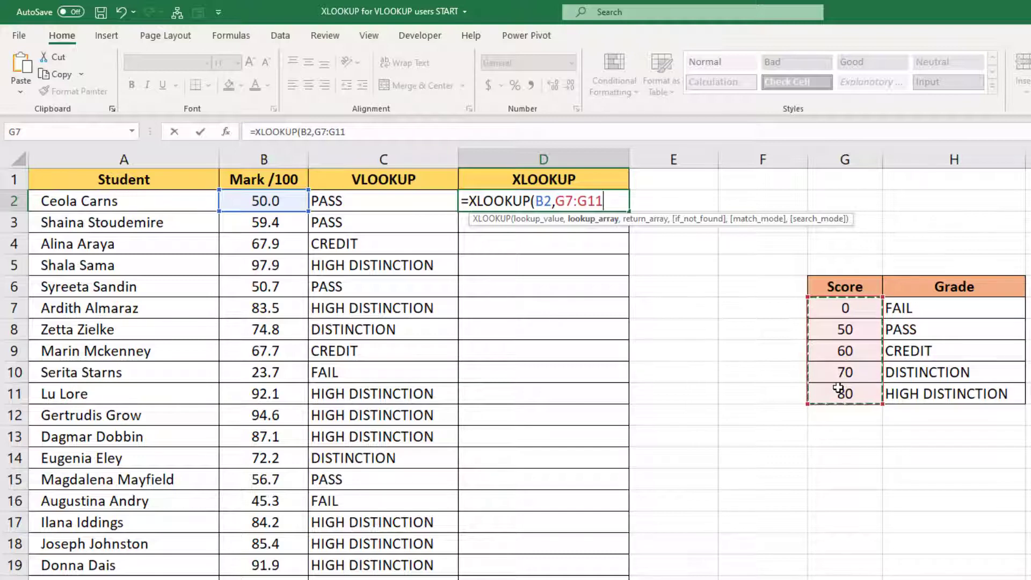
key("F4")
type(",")
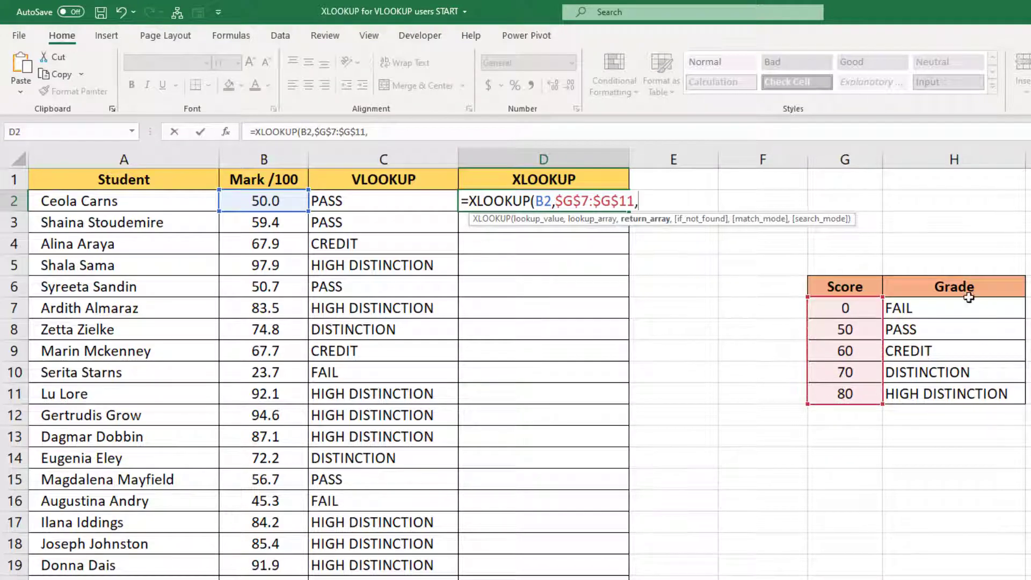
left_click_drag(924, 309, 925, 394)
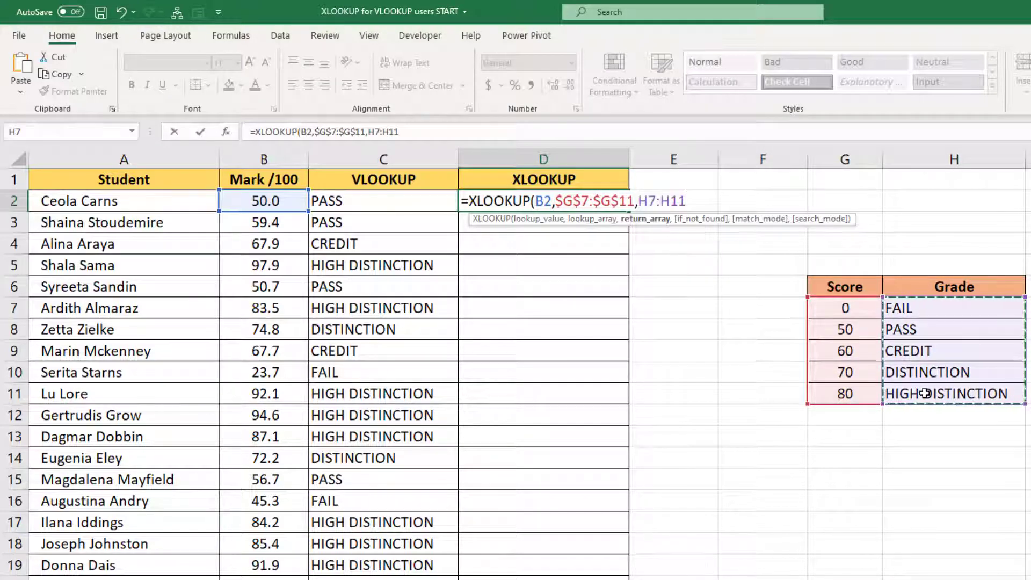
key("F4")
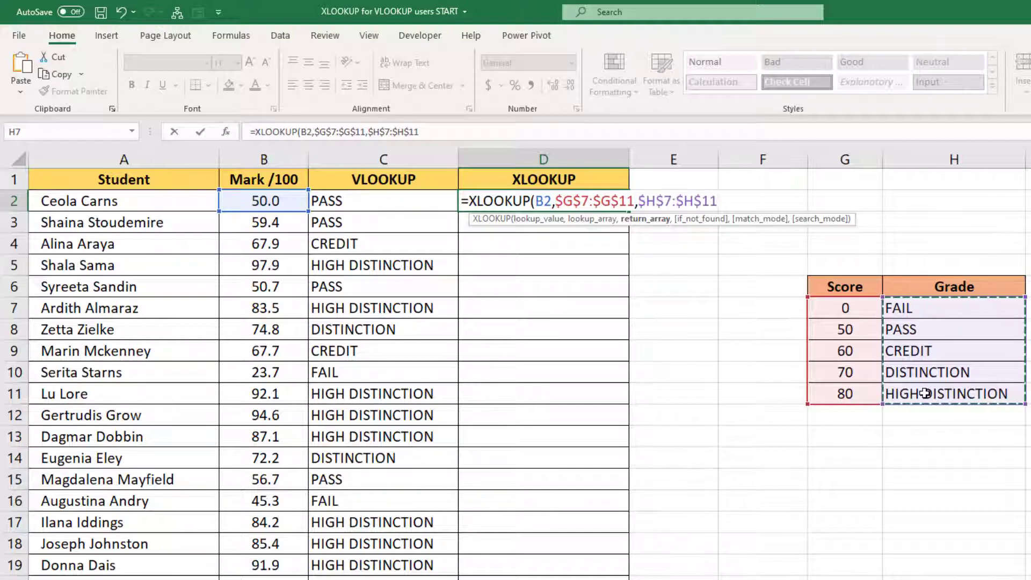
type(",")
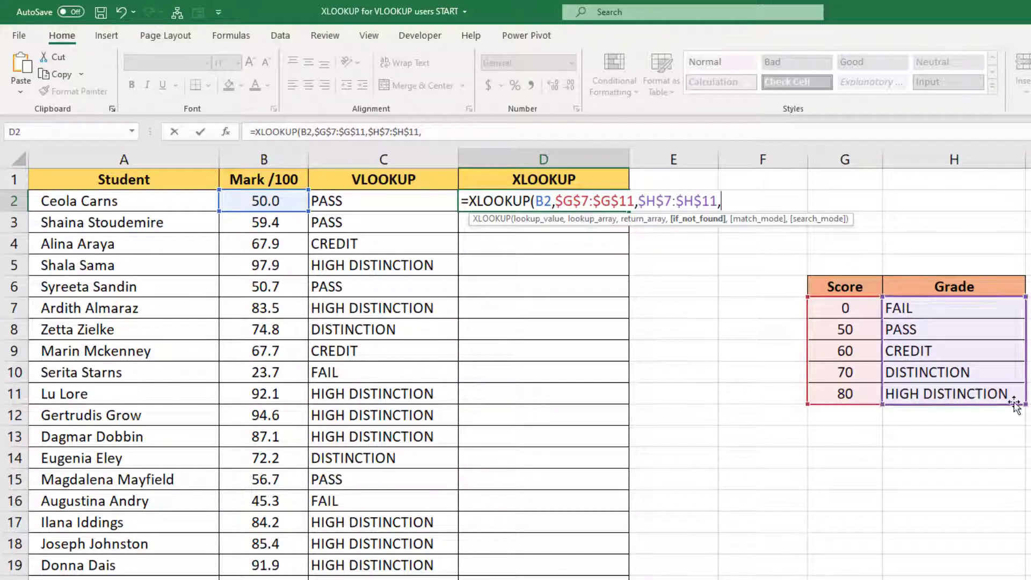
Set D2's if_not_found argument to an empty string, match mode to -1 (exact match or next smaller item) and search mode to 1 (first-to-last).
type("\"\"")
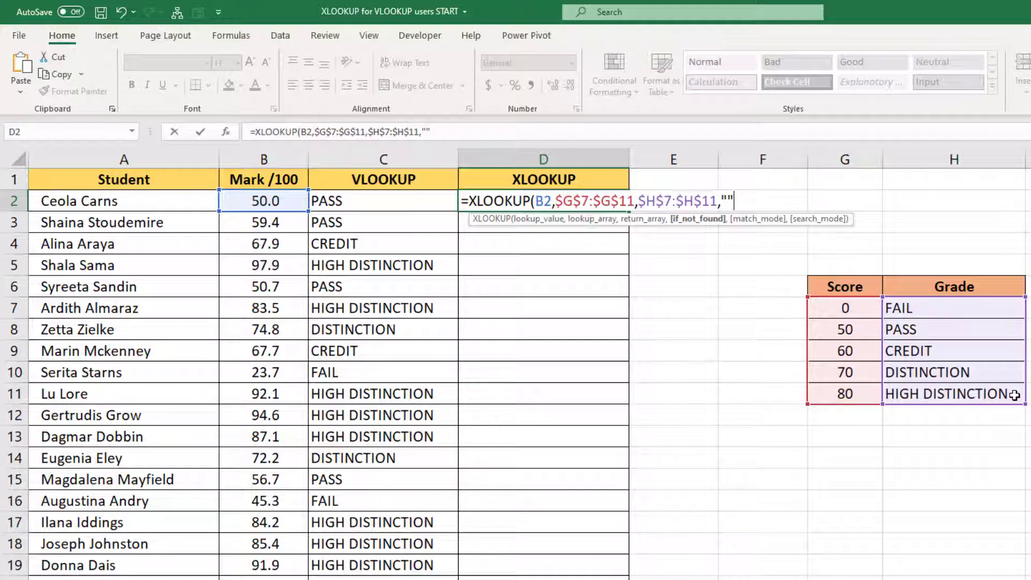
type(",")
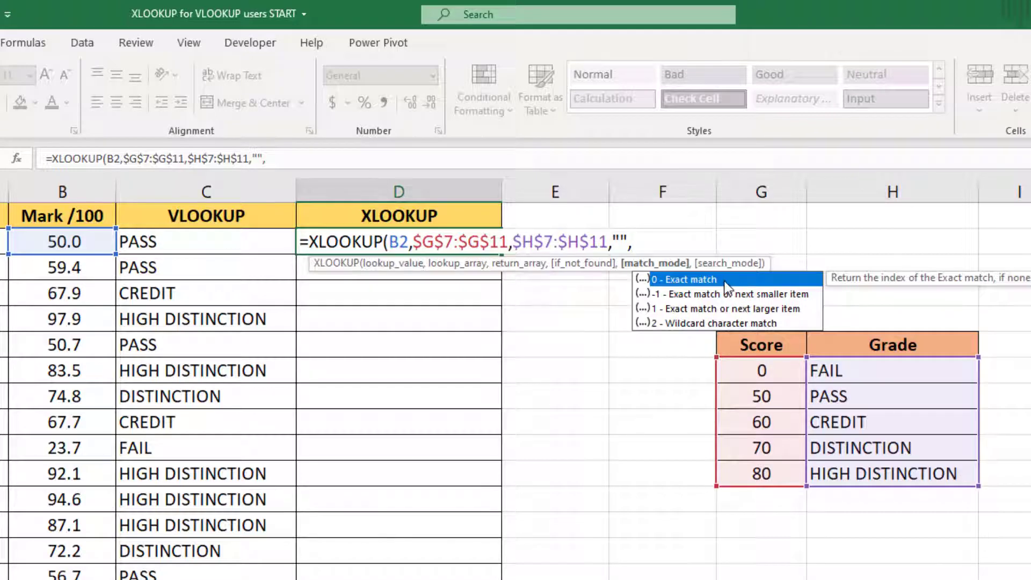
left_click(672, 297)
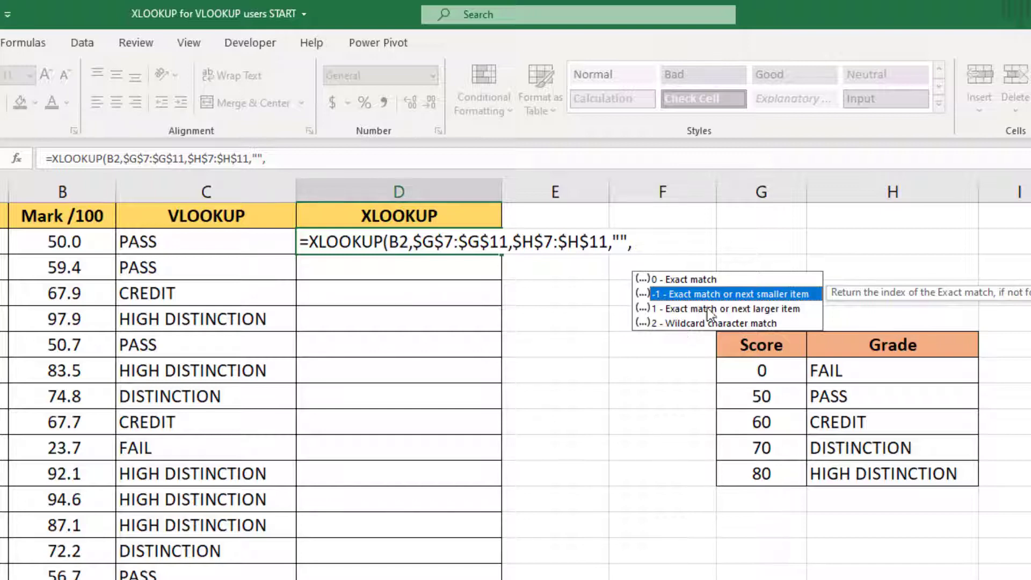
double_click(704, 294)
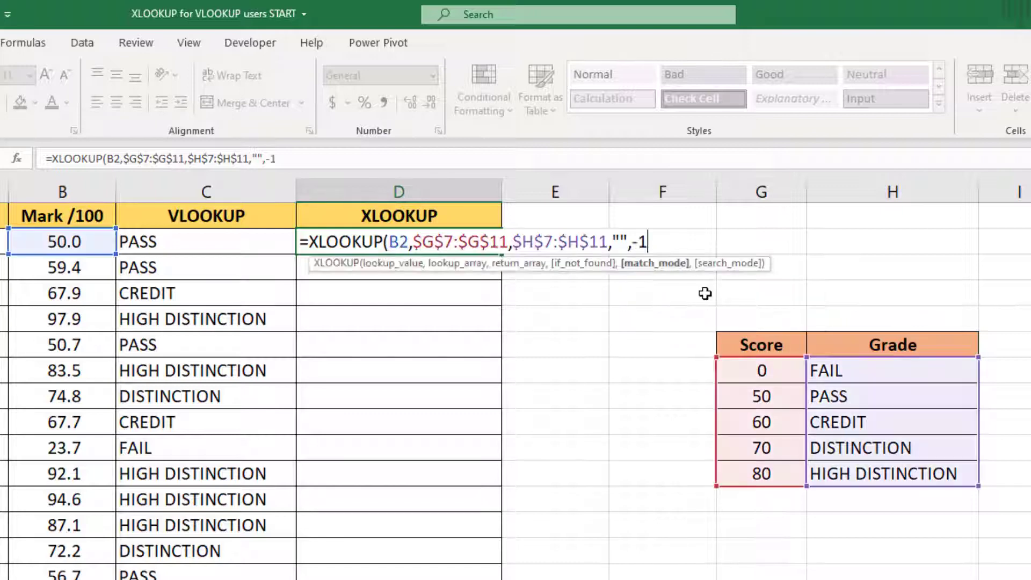
type(",")
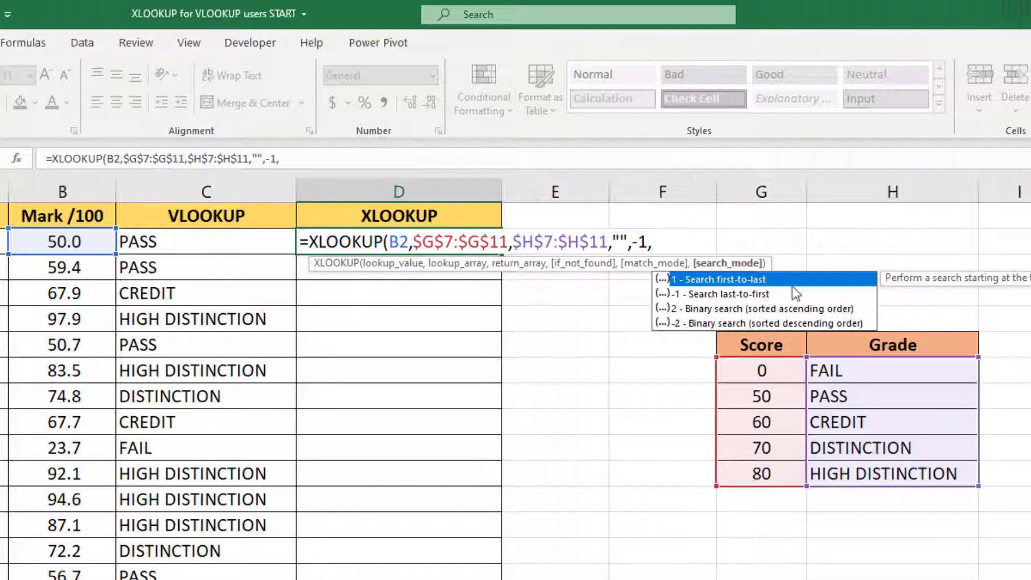
double_click(748, 280)
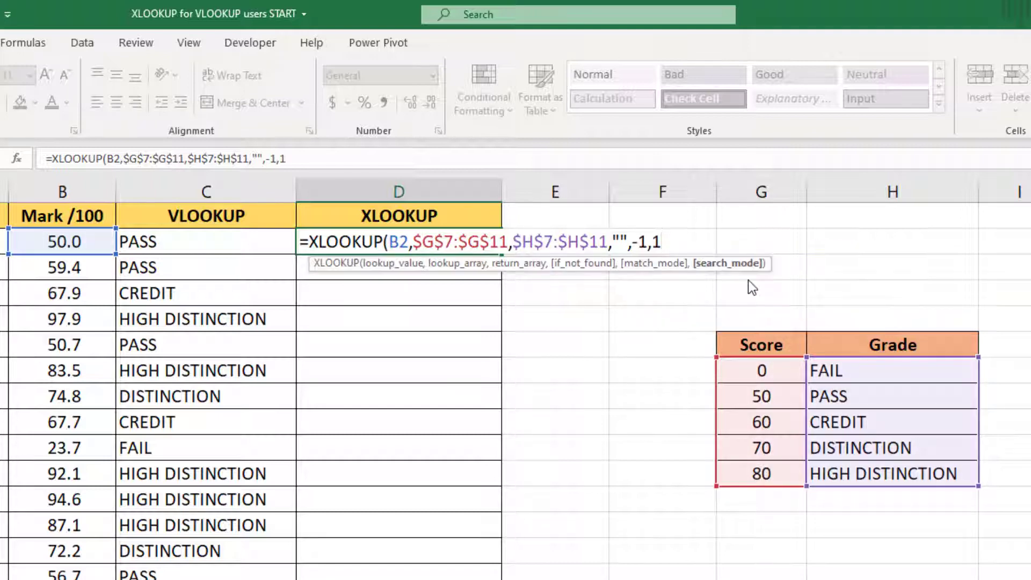
Close and enter D2's XLOOKUP formula, and fill it down the XLOOKUP column.
type(")")
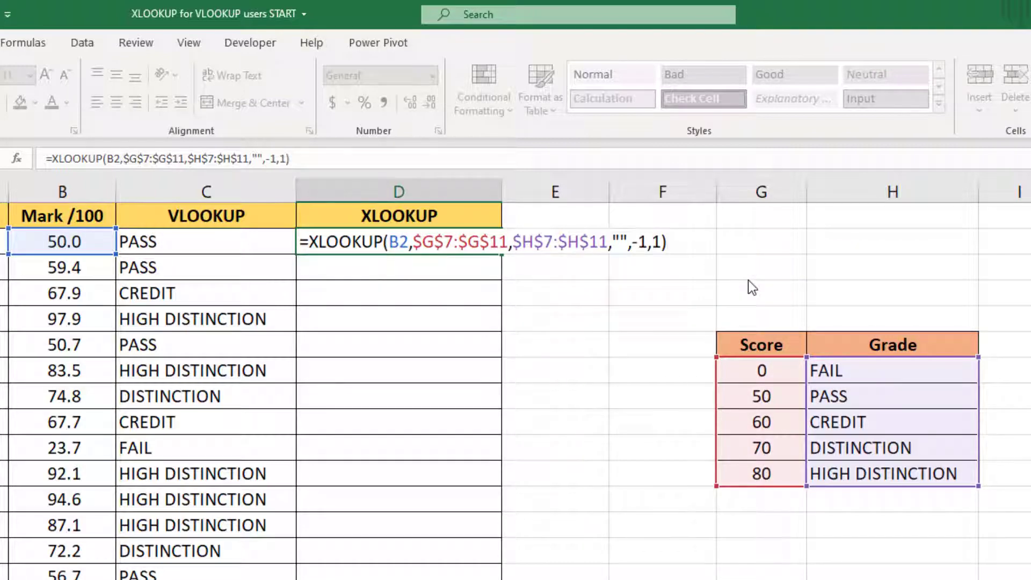
key("Return")
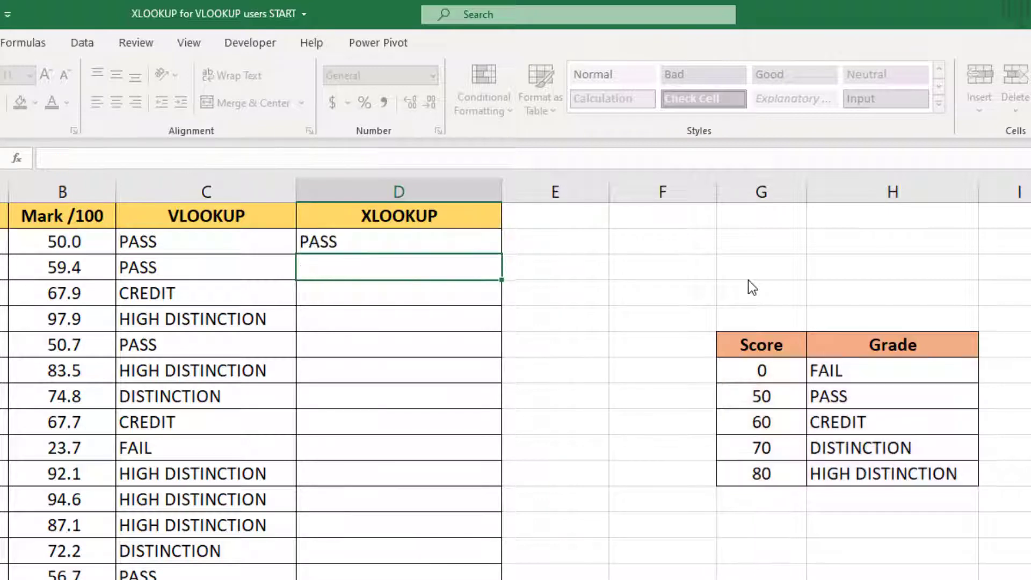
left_click(465, 240)
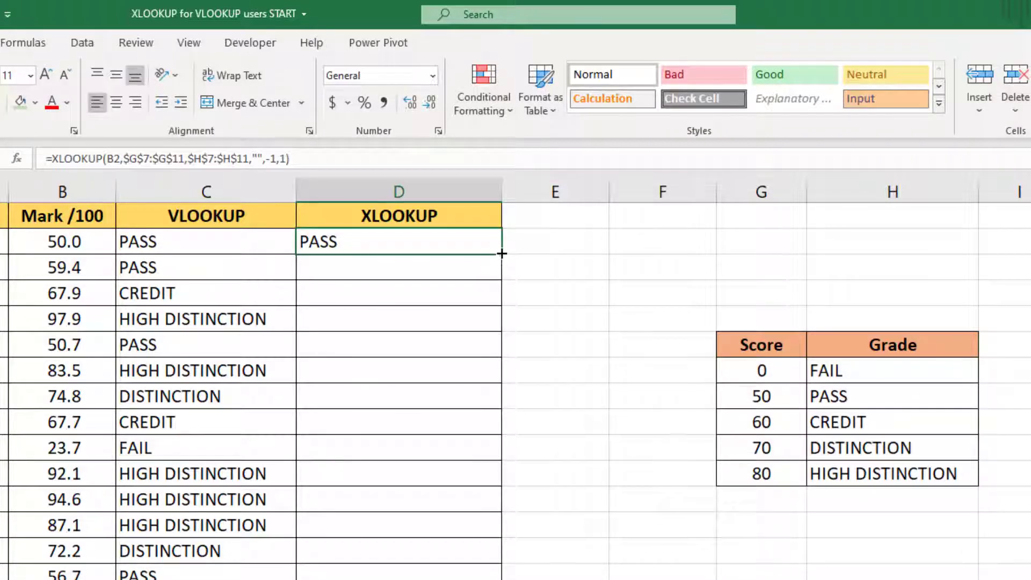
double_click(502, 253)
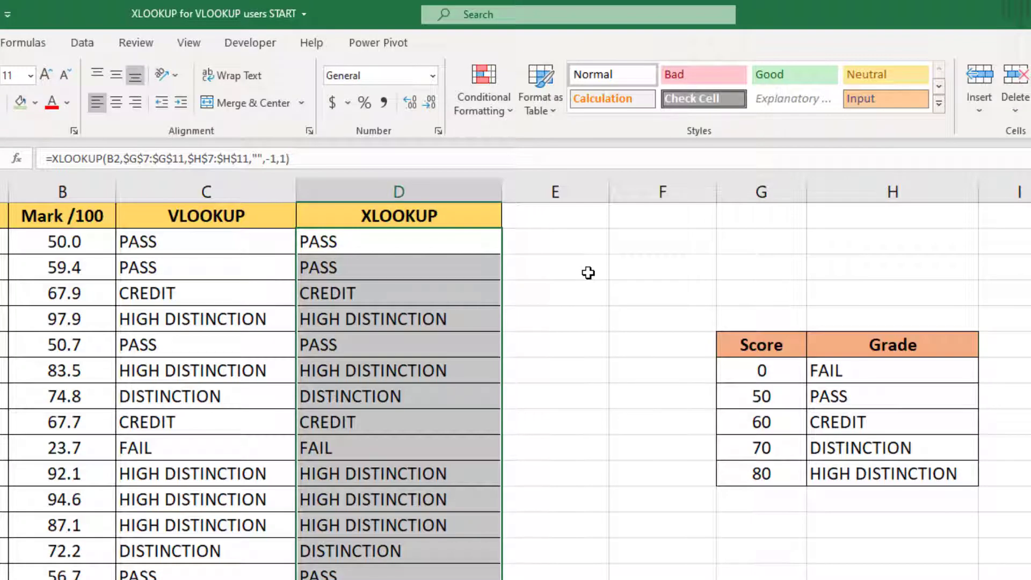
Sort the Score and Grade lookup table by the Grade column from A to Z.
left_click(175, 247)
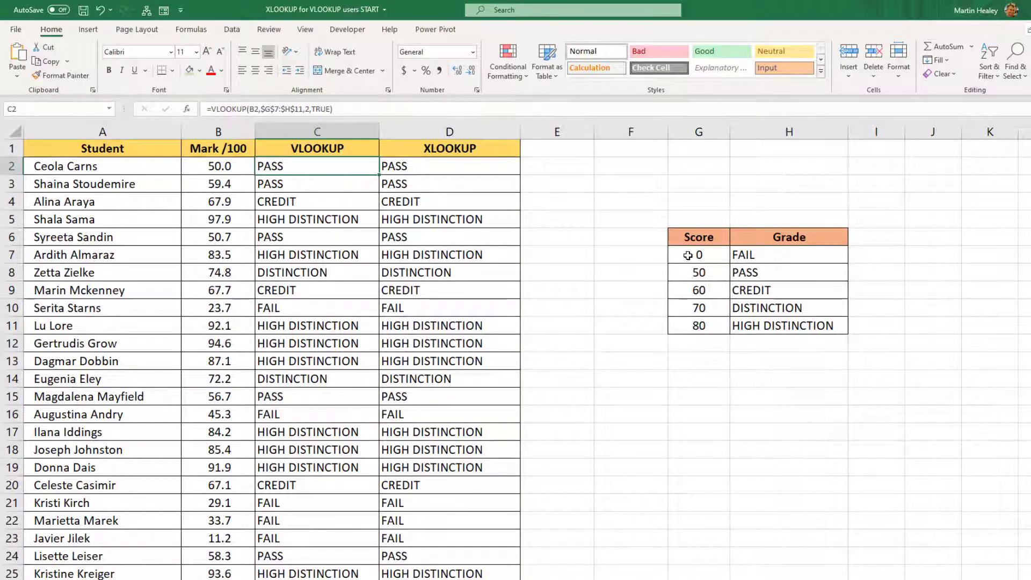
right_click(771, 255)
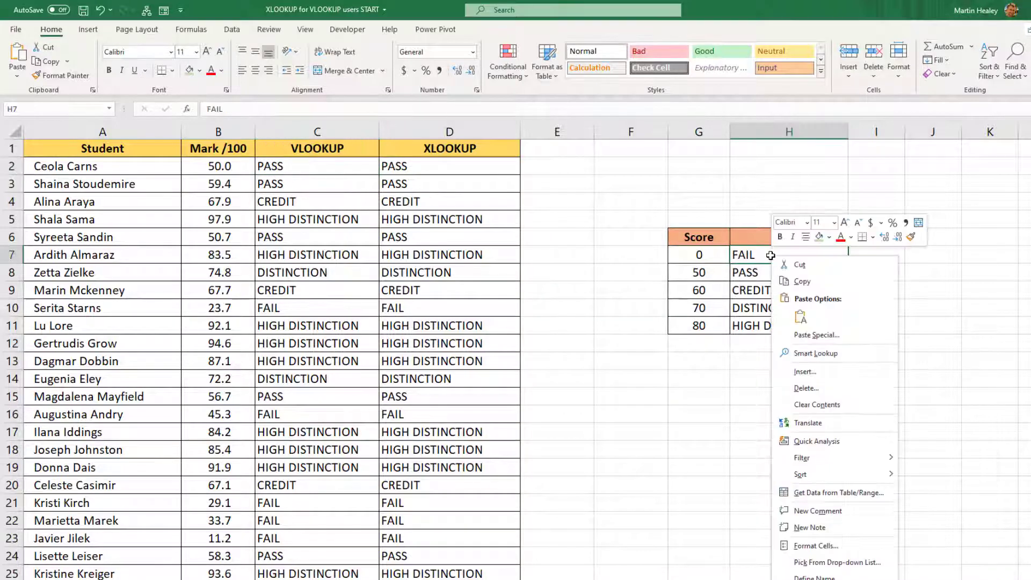
mouse_move(813, 480)
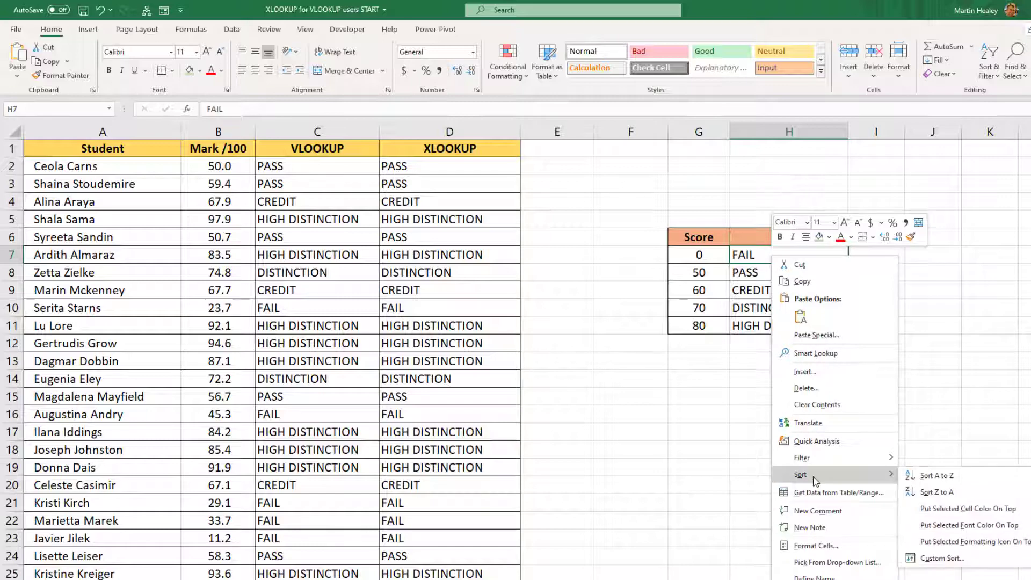
left_click(942, 476)
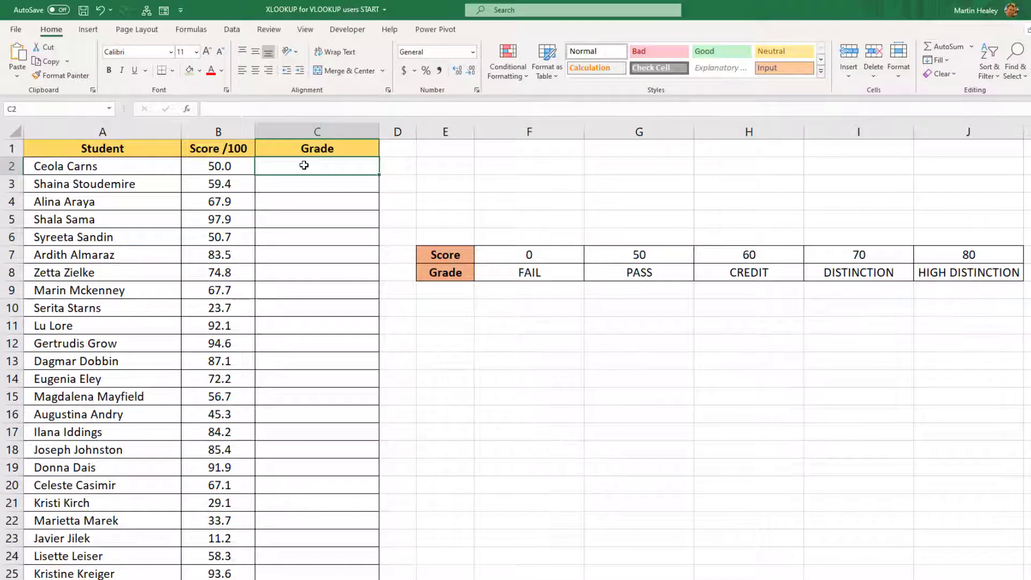
Start an XLOOKUP formula in C2 of the sheet with the horizontal grade table, with B2 as lookup value.
type("=")
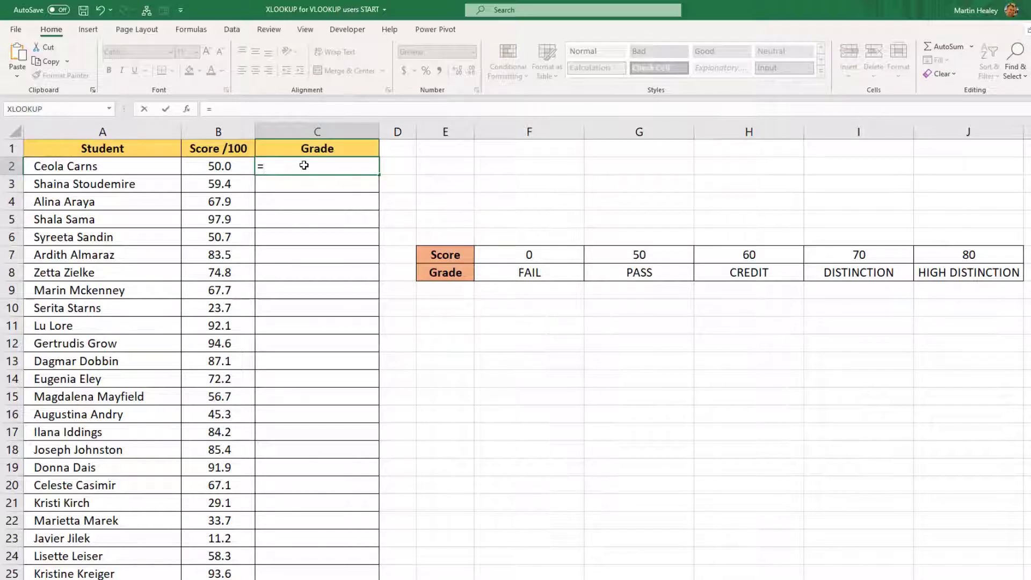
type("xlooku")
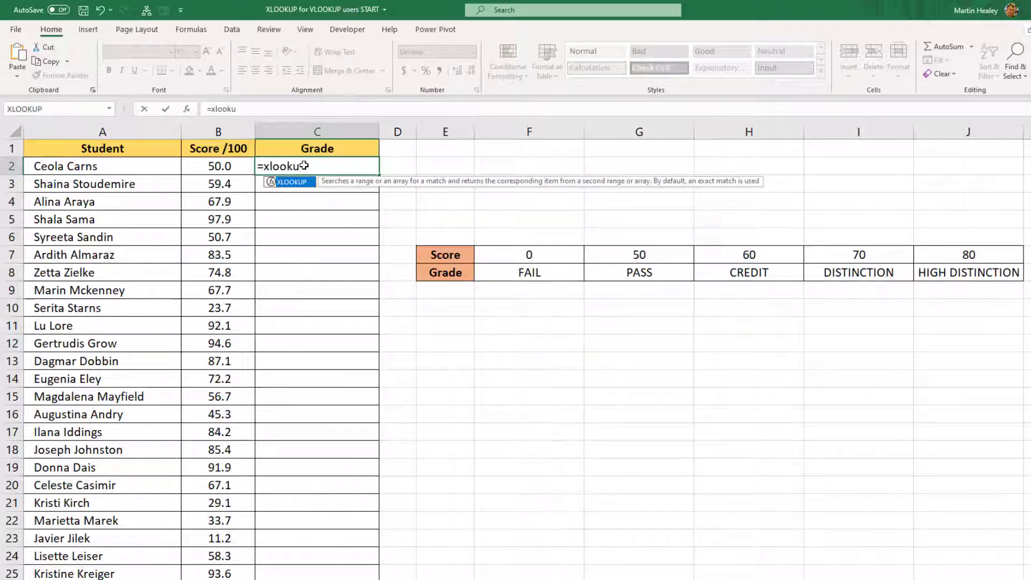
type("p")
key("Tab")
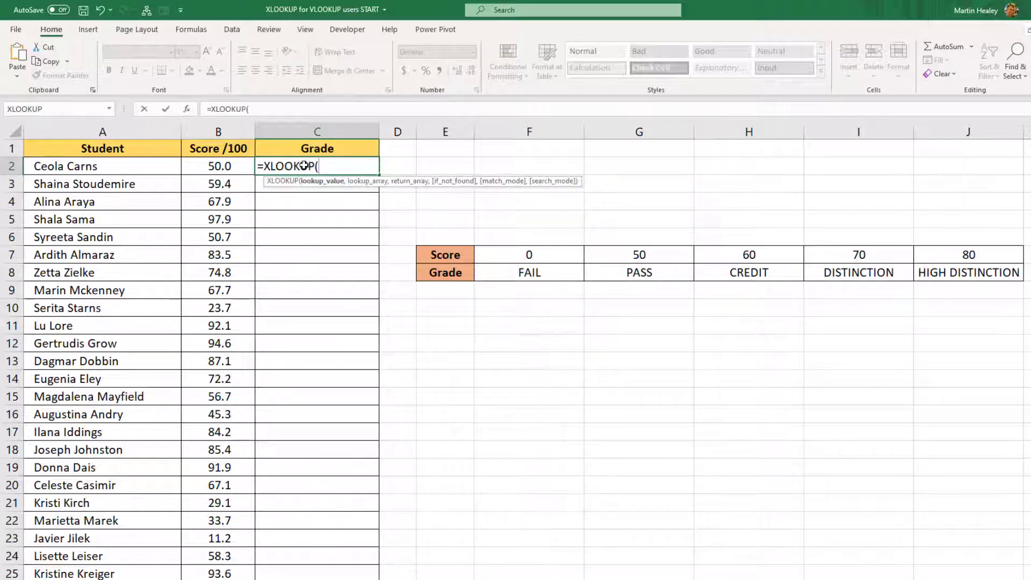
left_click(230, 167)
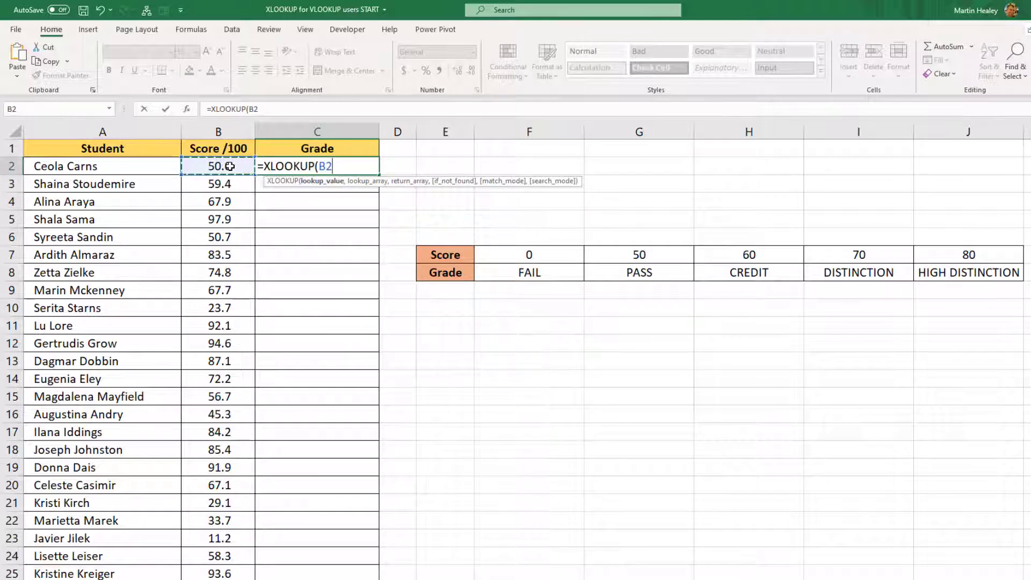
type(",")
Add the absolute Score row $F$7:$J$7 as lookup array and the Grade row $F$8:$J$8 as return array in C2's XLOOKUP.
left_click_drag(498, 256, 940, 252)
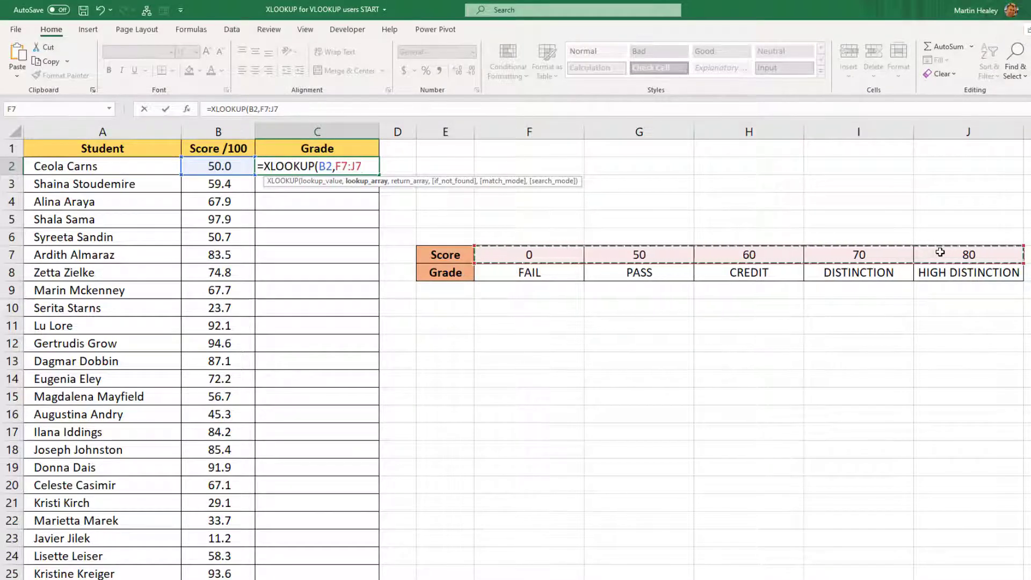
key("F4")
type(",")
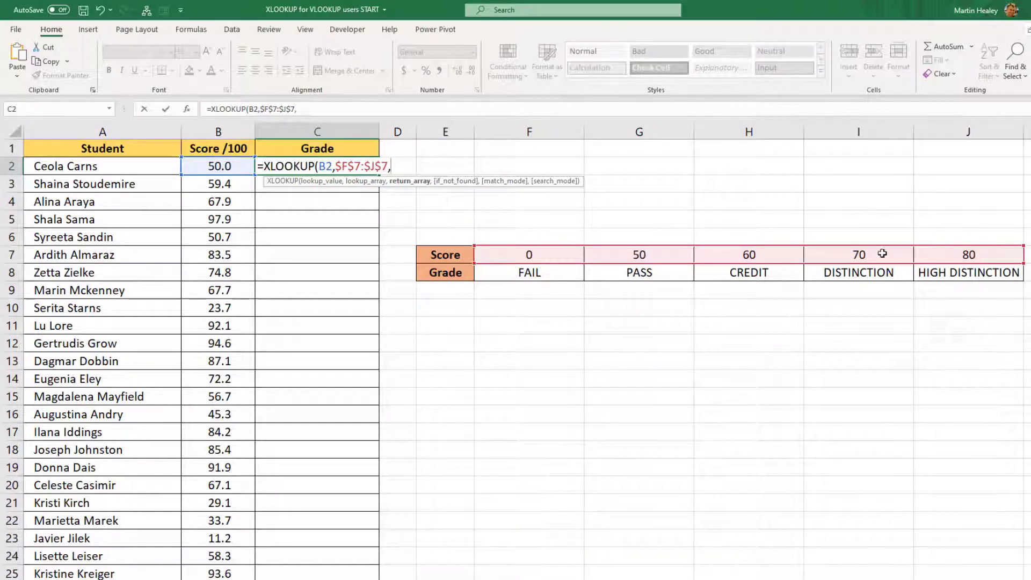
left_click_drag(563, 277, 943, 274)
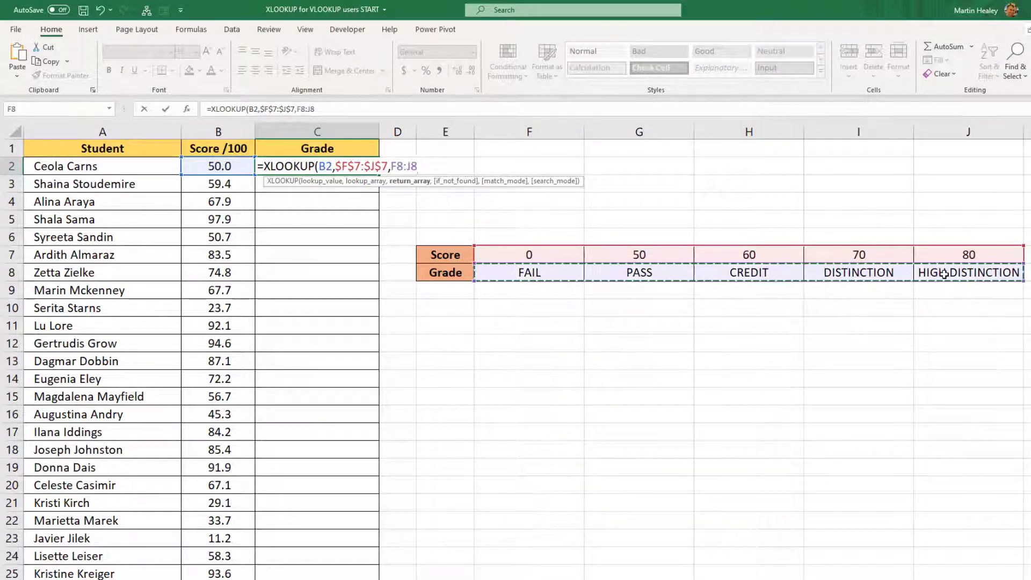
key("F4")
type(",")
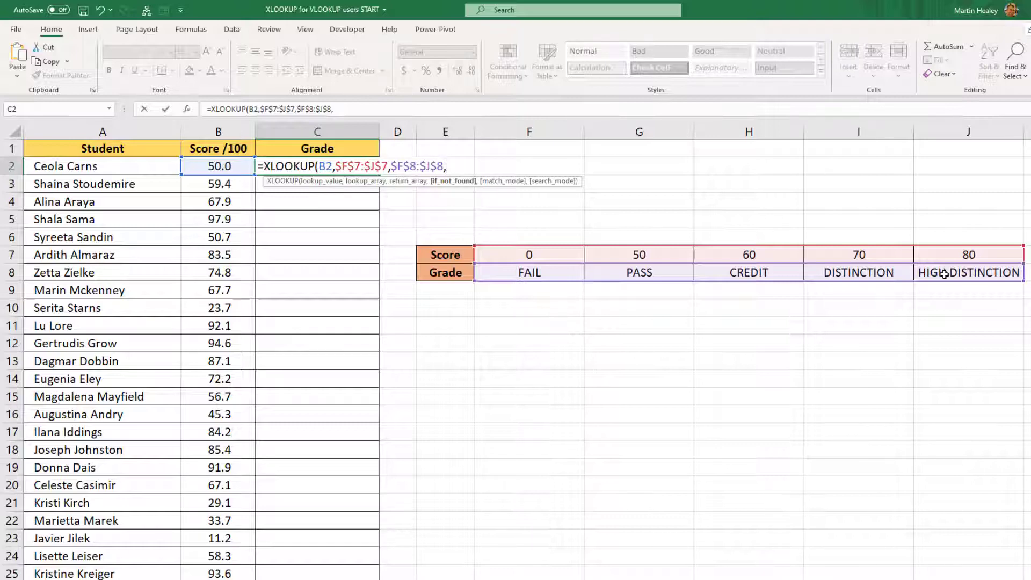
Finish C2's XLOOKUP with "" for no match and match mode -1 (exact match or next smaller item), and fill it down the Grade column.
type(",")
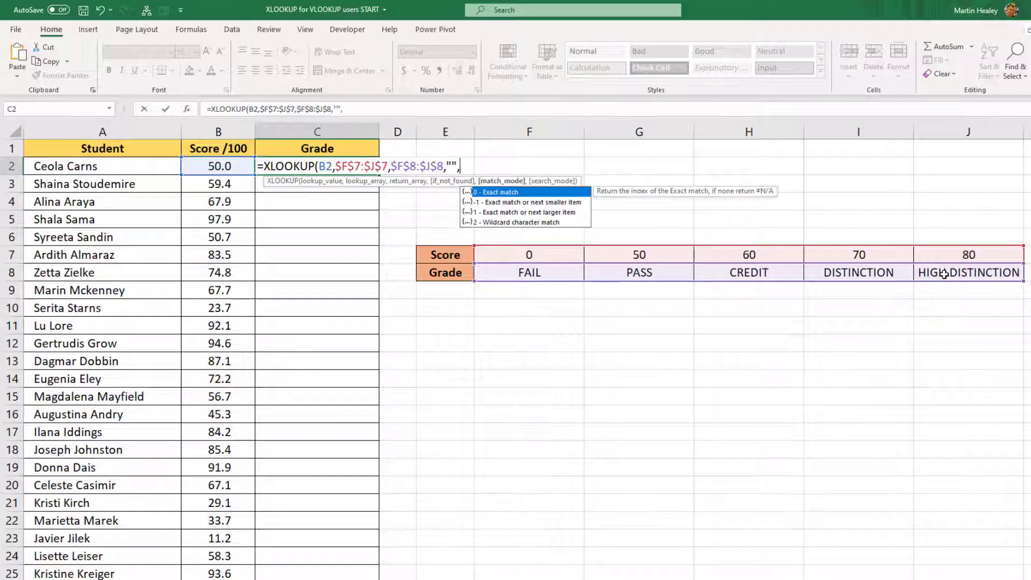
left_click(506, 204)
double_click(506, 203)
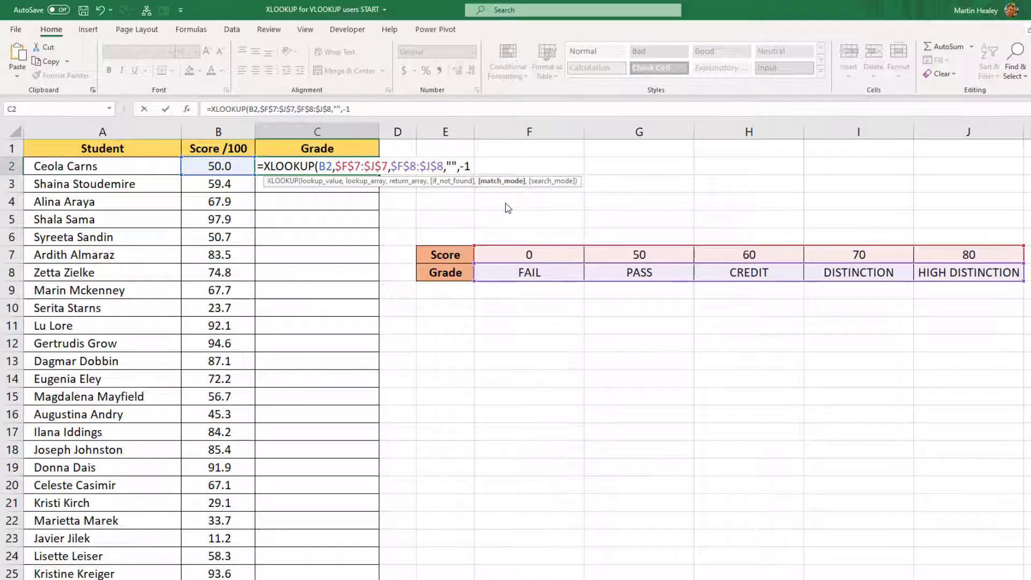
type(")")
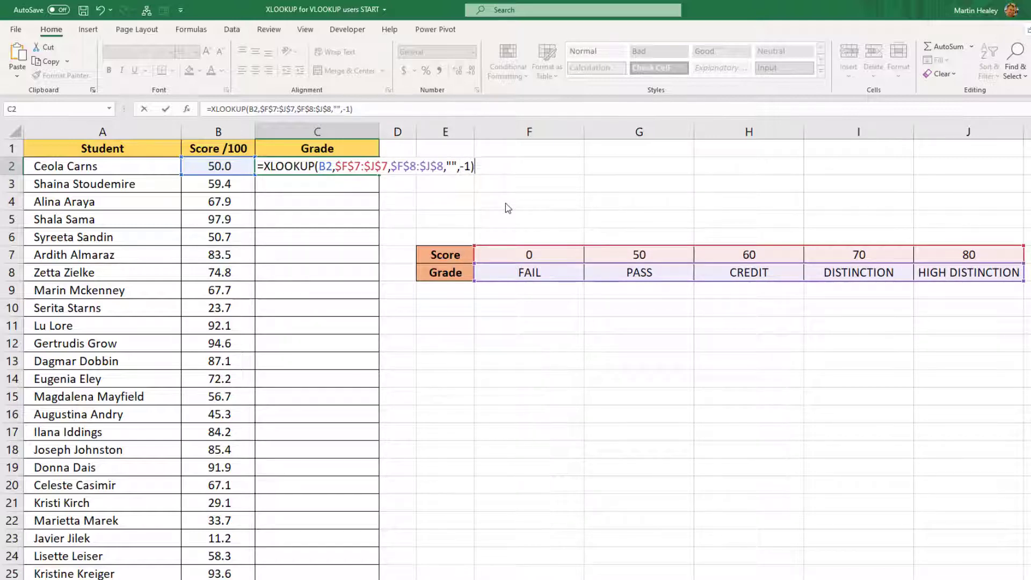
key("Return")
left_click(338, 167)
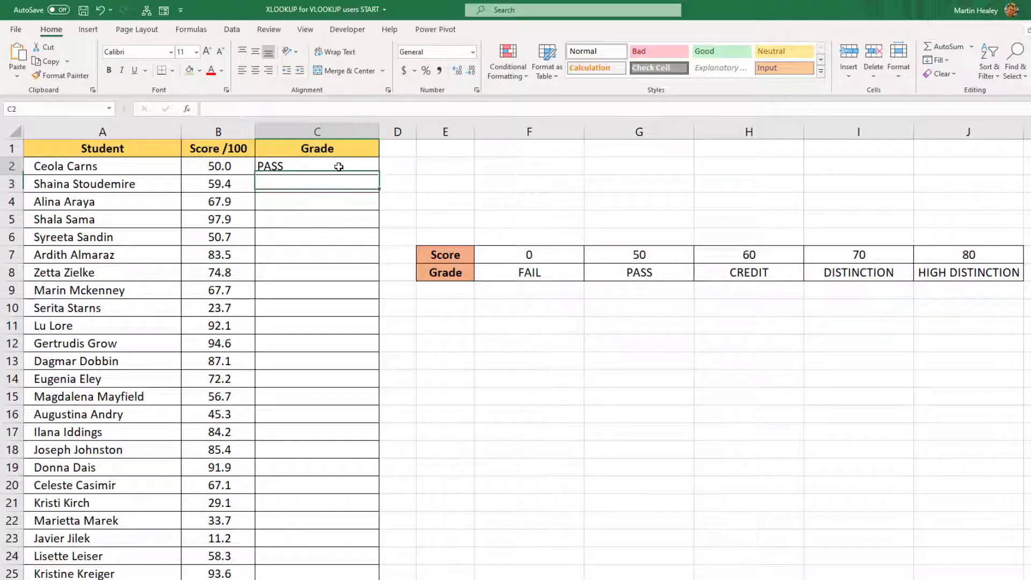
double_click(379, 175)
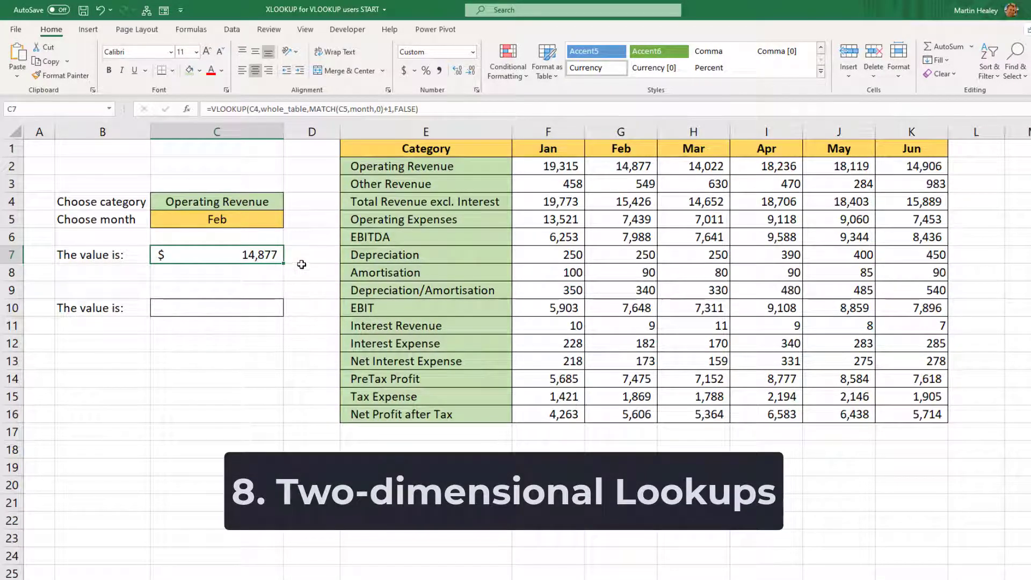
On the two-dimensional lookup sheet, choose Depreciation as the category in C4 and Mar as the month in C5.
left_click(207, 203)
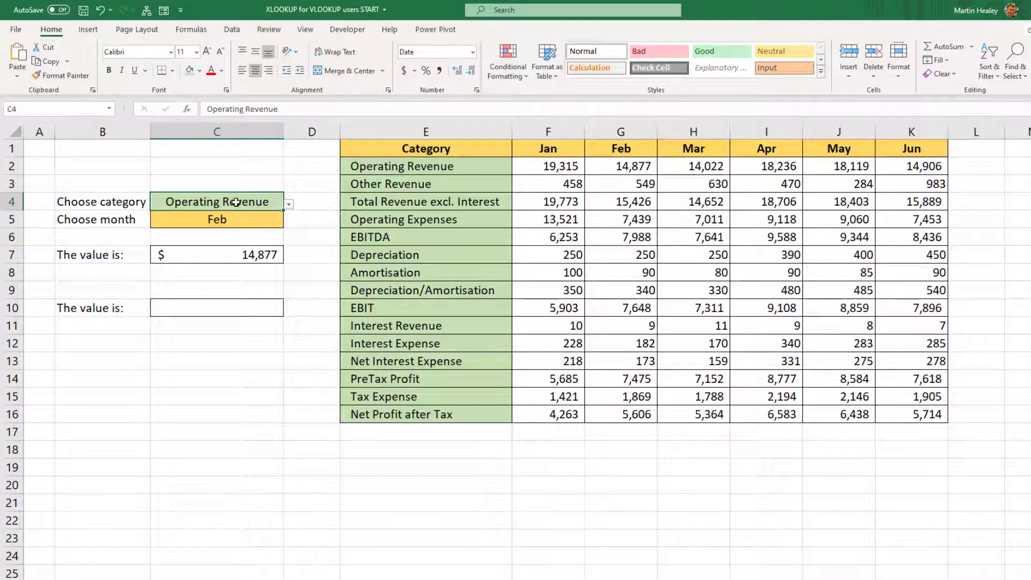
left_click(288, 204)
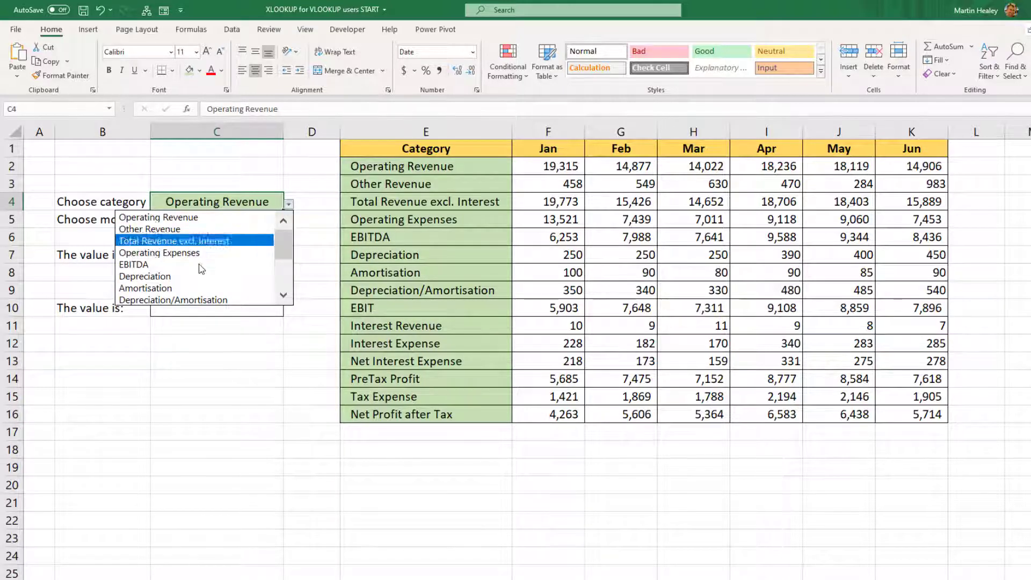
left_click(201, 276)
left_click(241, 226)
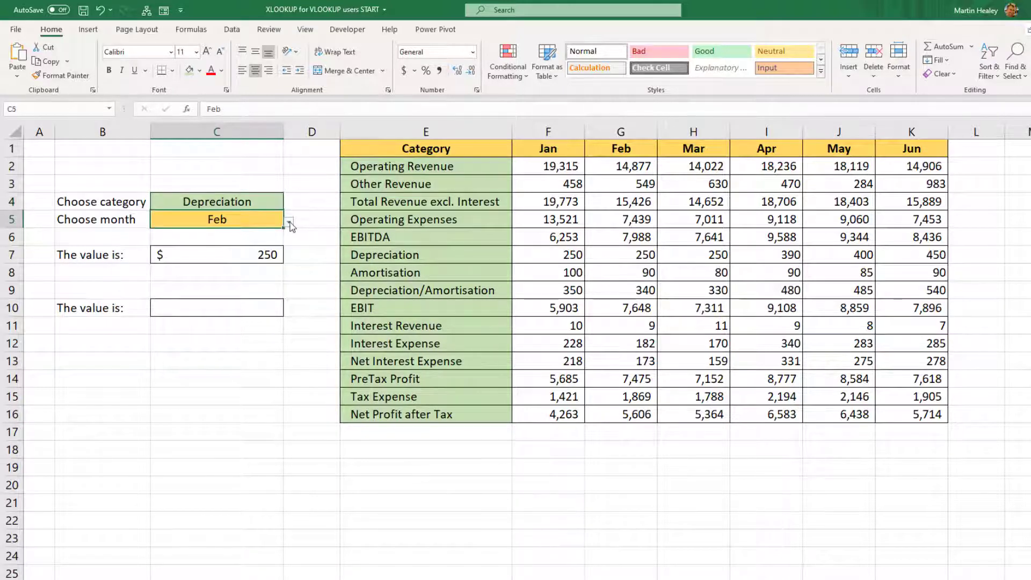
left_click(288, 222)
left_click(192, 263)
Examine the arguments of the VLOOKUP and MATCH formula in C7.
left_click(223, 255)
double_click(212, 255)
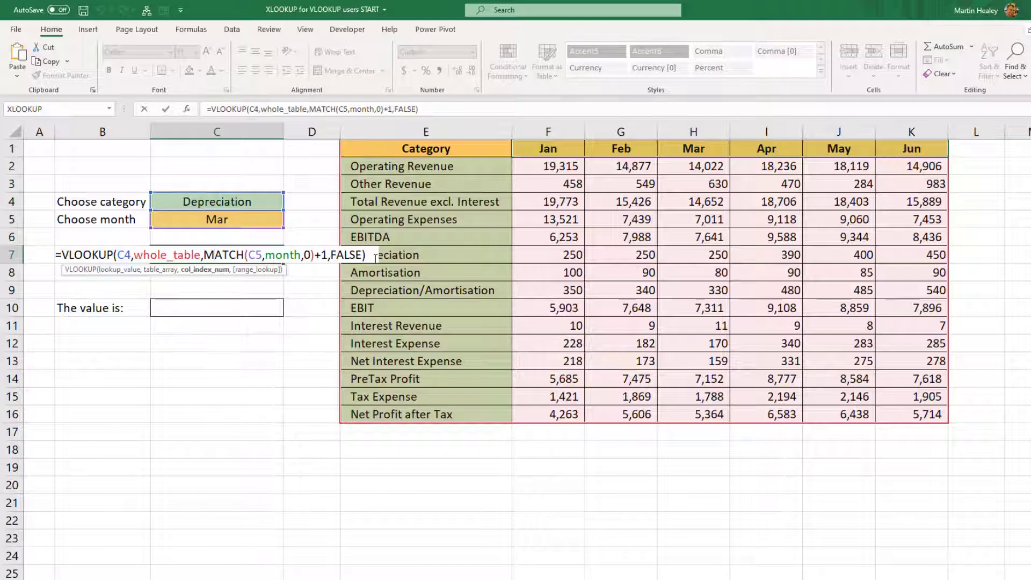
key("Return")
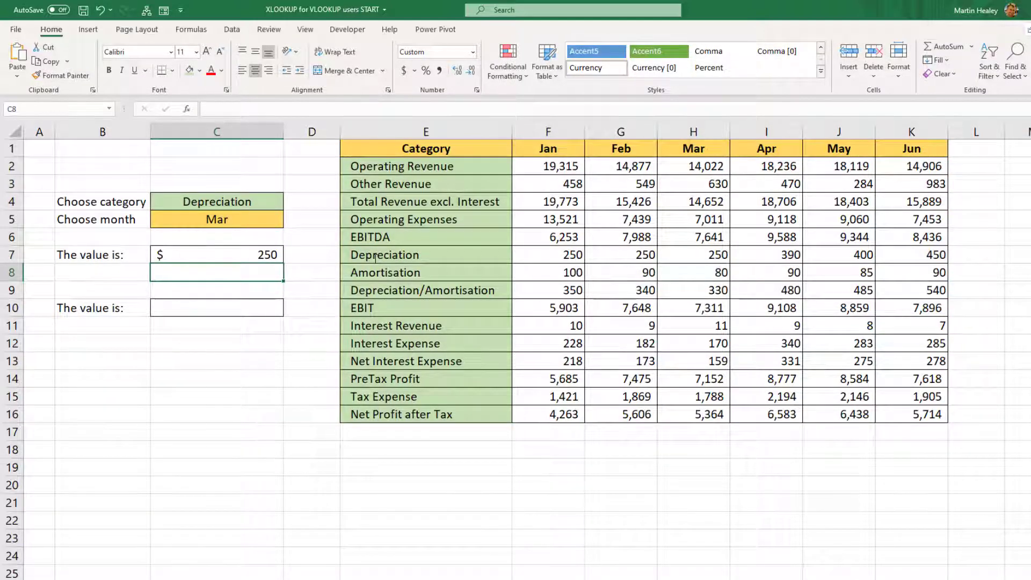
Start an XLOOKUP formula in C10 with the chosen category in C4 as lookup value.
left_click(226, 312)
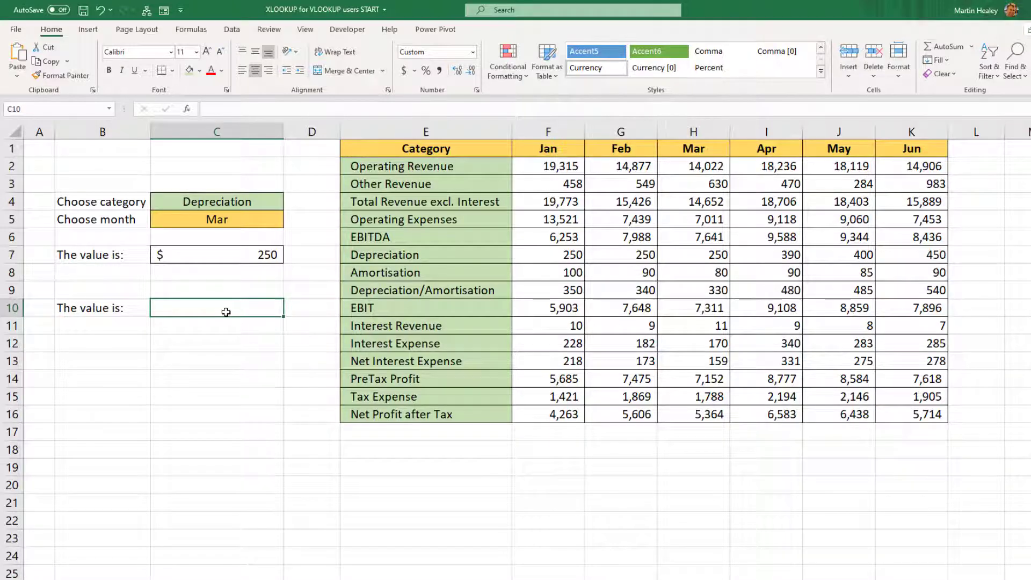
type("=x")
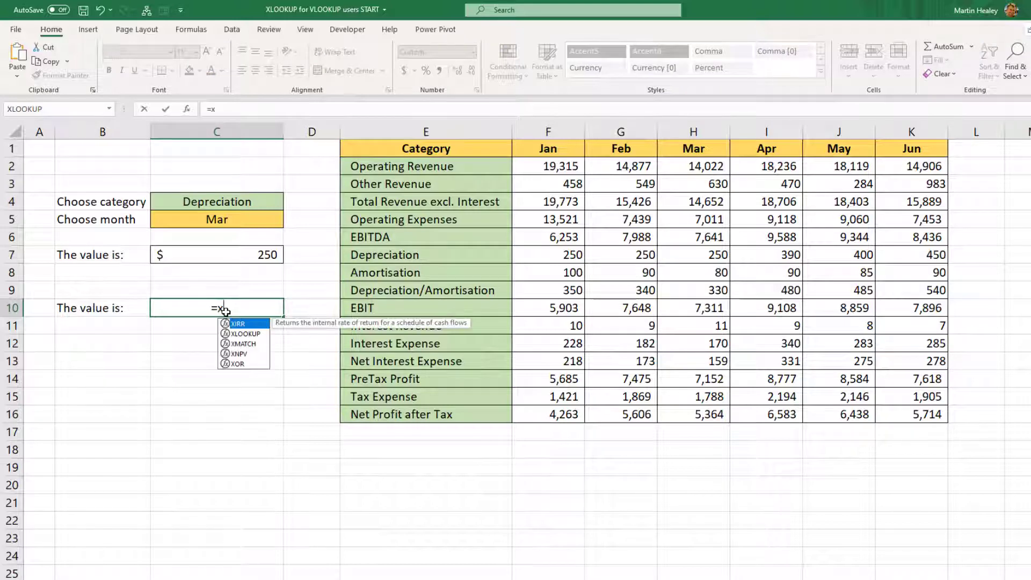
type("lookup")
key("Tab")
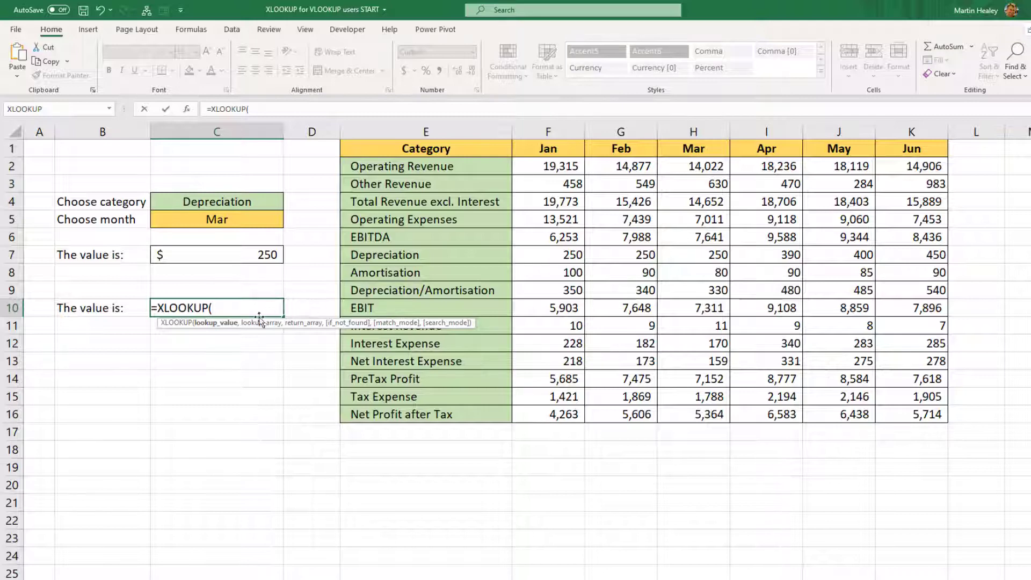
left_click(220, 201)
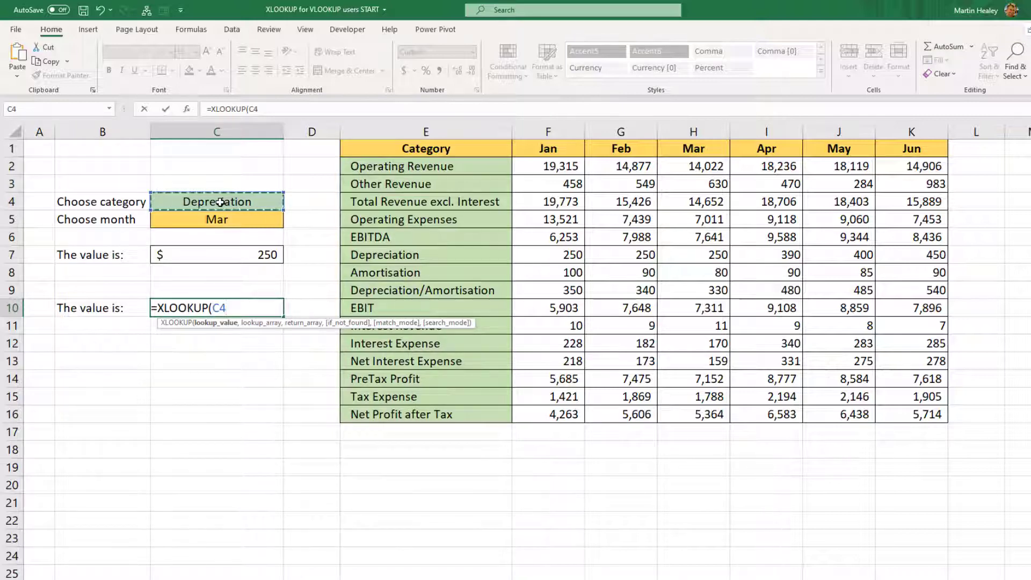
type(",")
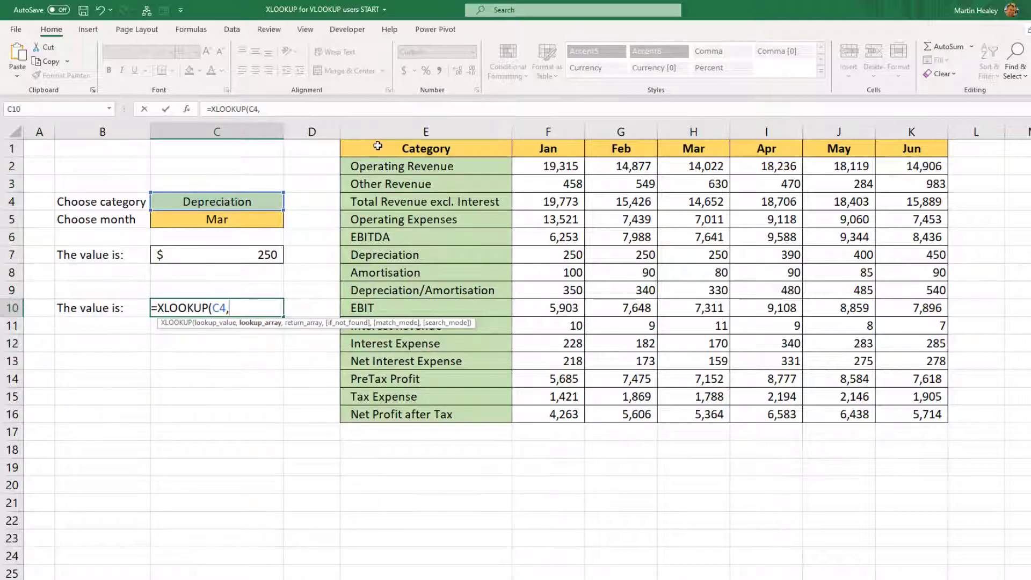
Complete C10's XLOOKUP with the category named range as lookup array and the Jan figures F2:F16 as return array.
left_click_drag(419, 167, 417, 415)
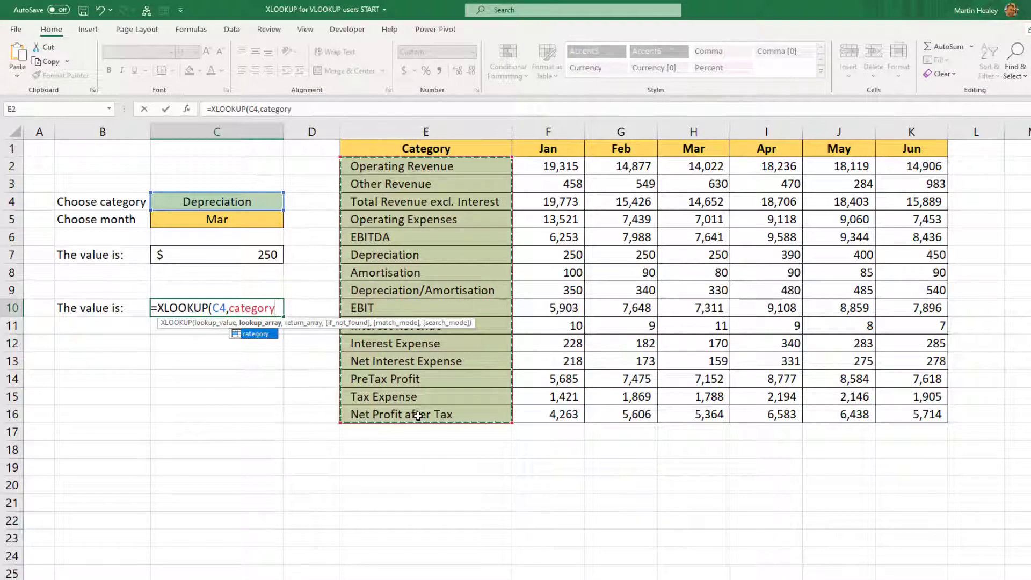
type(",")
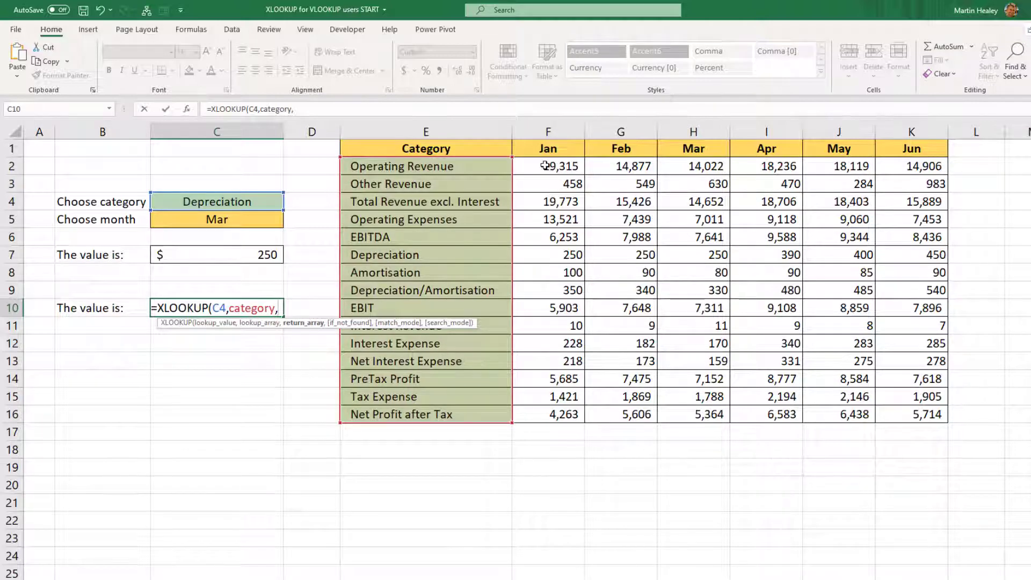
left_click_drag(531, 165, 530, 413)
type(")")
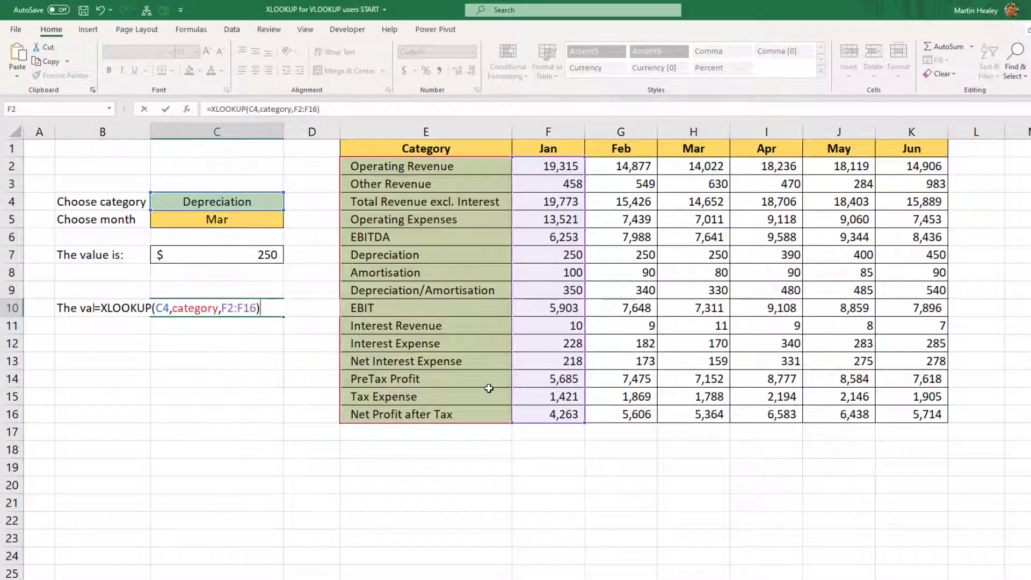
key("Return")
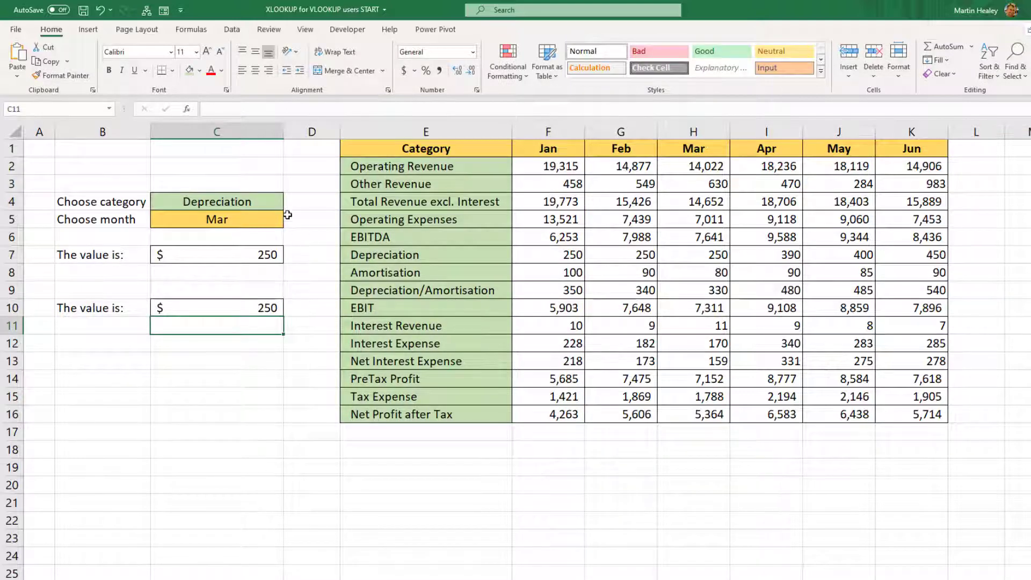
Change the category in C4 to Operating Revenue and review the return array of C10's XLOOKUP.
left_click(234, 203)
left_click(290, 204)
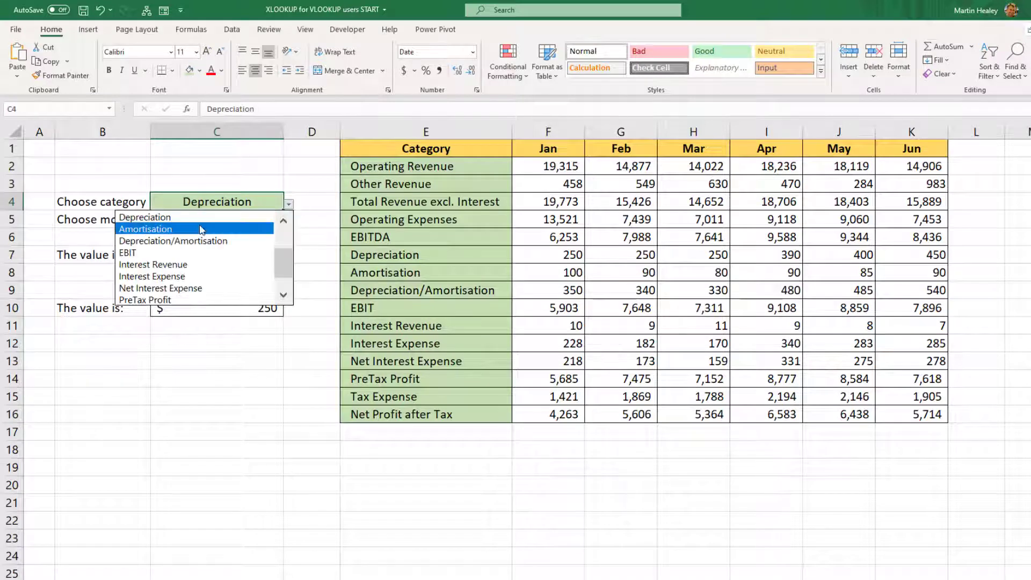
left_click_drag(281, 265, 259, 219)
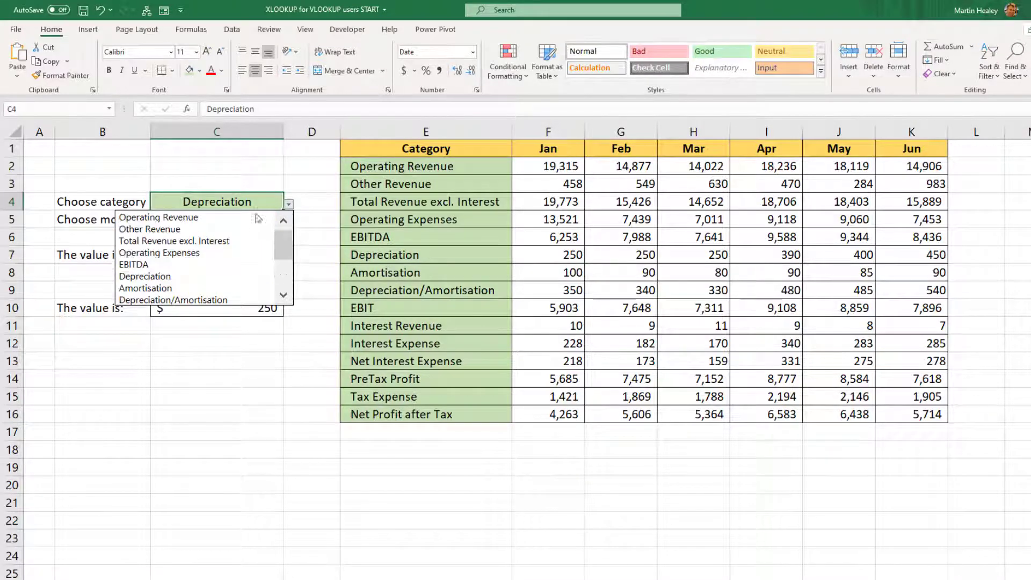
left_click(191, 219)
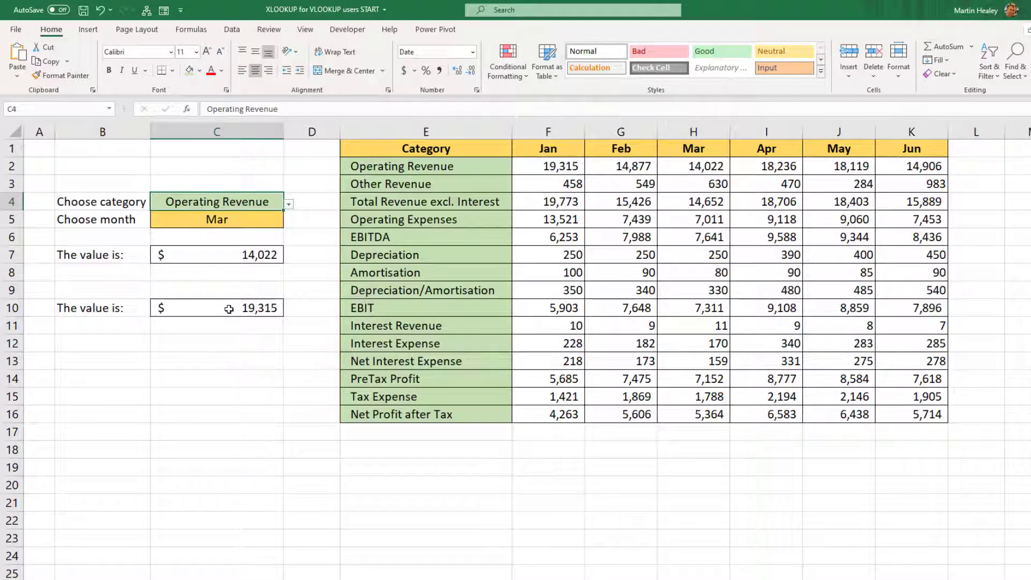
double_click(231, 308)
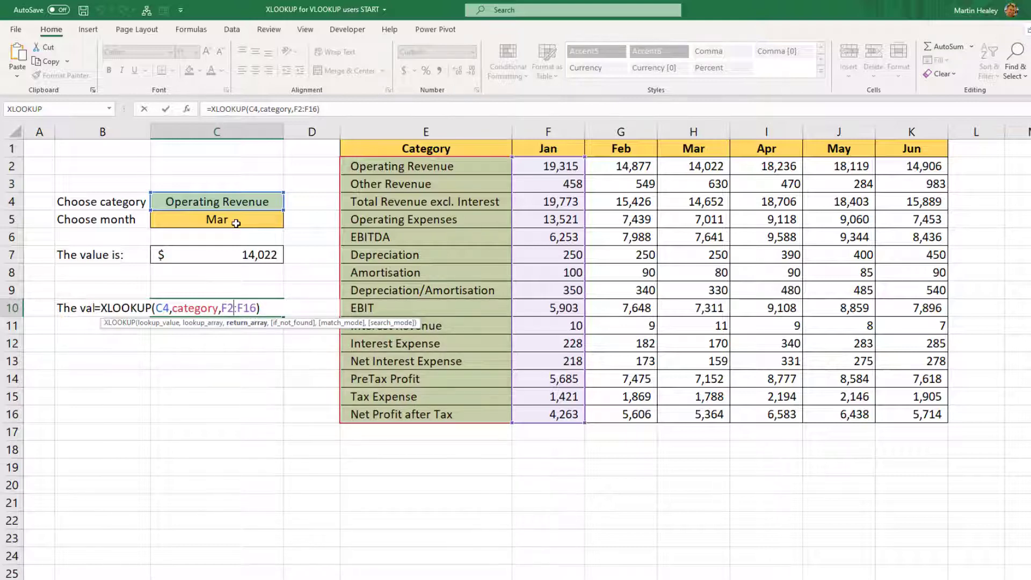
key("ctrl+Return")
Start an XLOOKUP formula in C13 with the chosen month in C5 as lookup value.
left_click(193, 361)
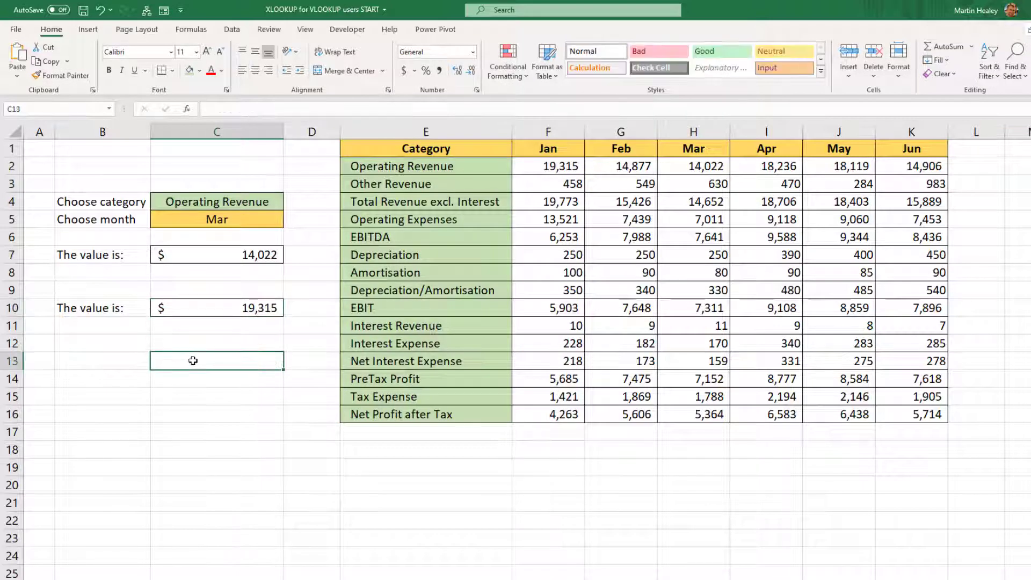
type("=x")
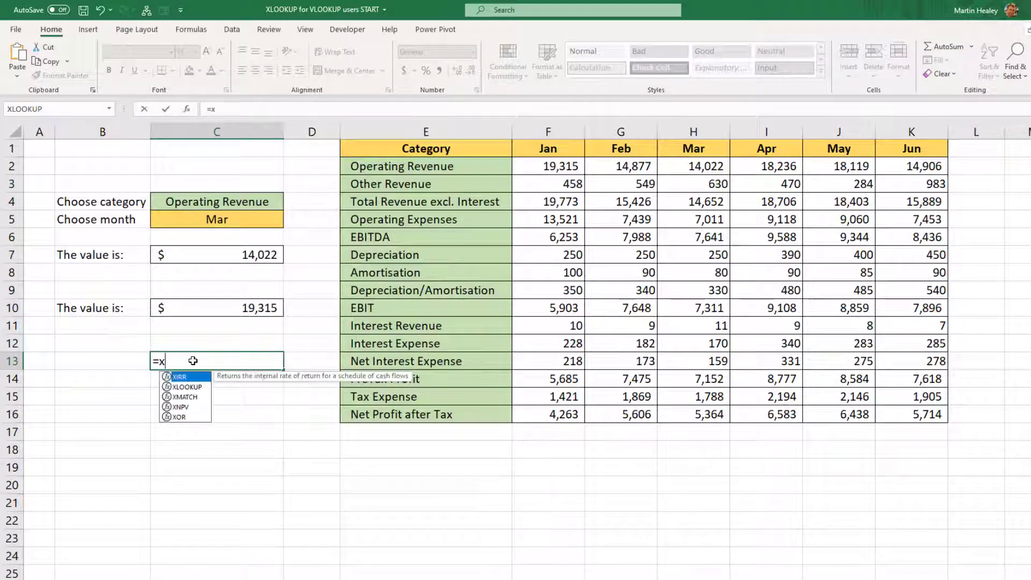
type("lookup")
key("Tab")
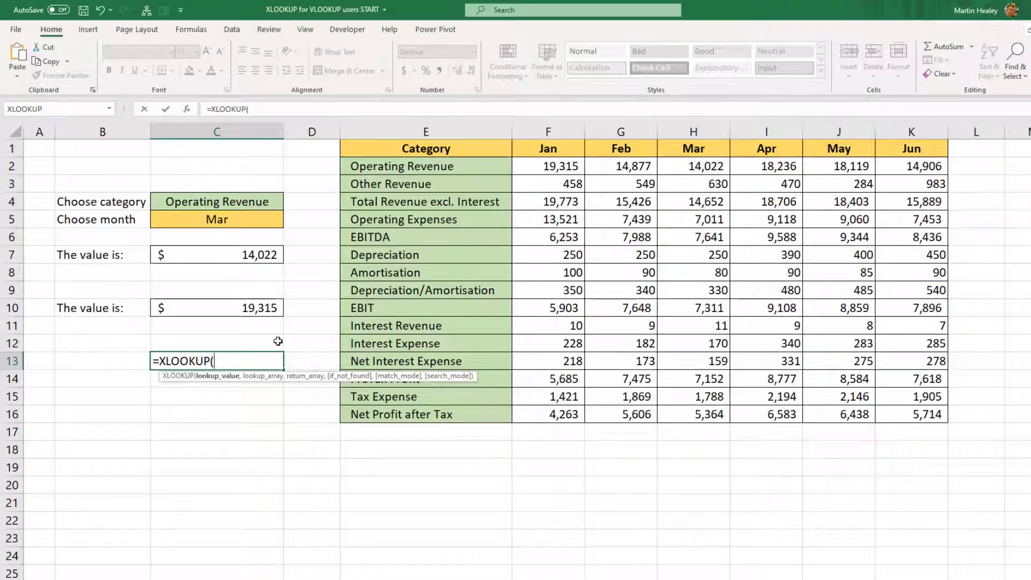
left_click(197, 219)
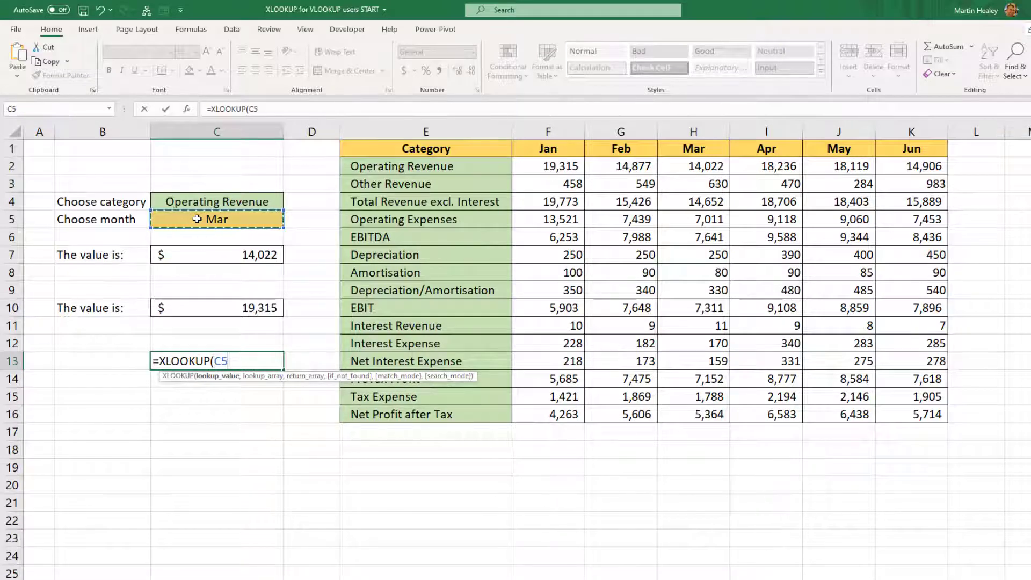
type(",")
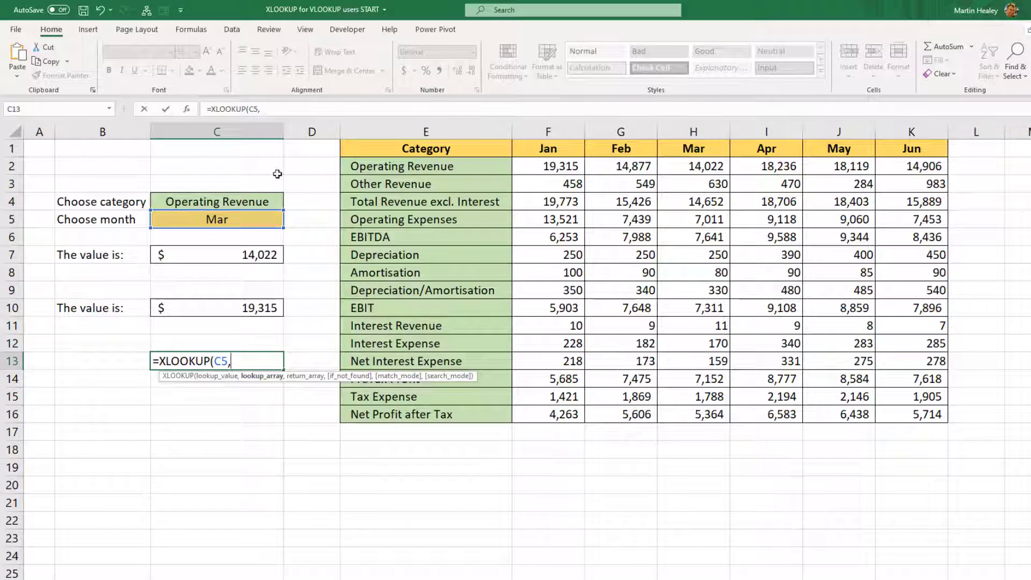
Complete C13's XLOOKUP with the month named range as lookup array and just_the_numbers as return array.
left_click_drag(545, 150, 879, 150)
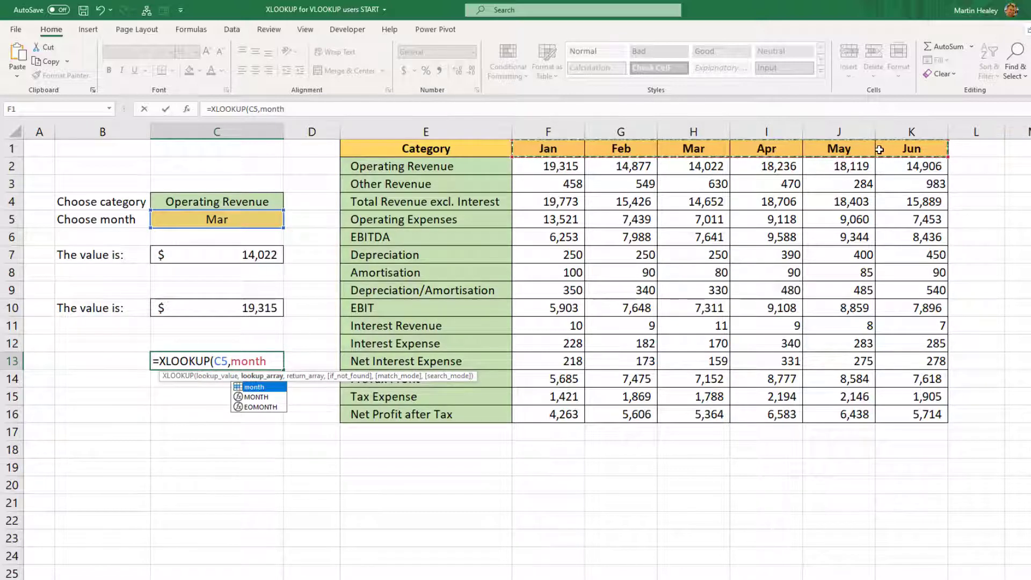
type(",")
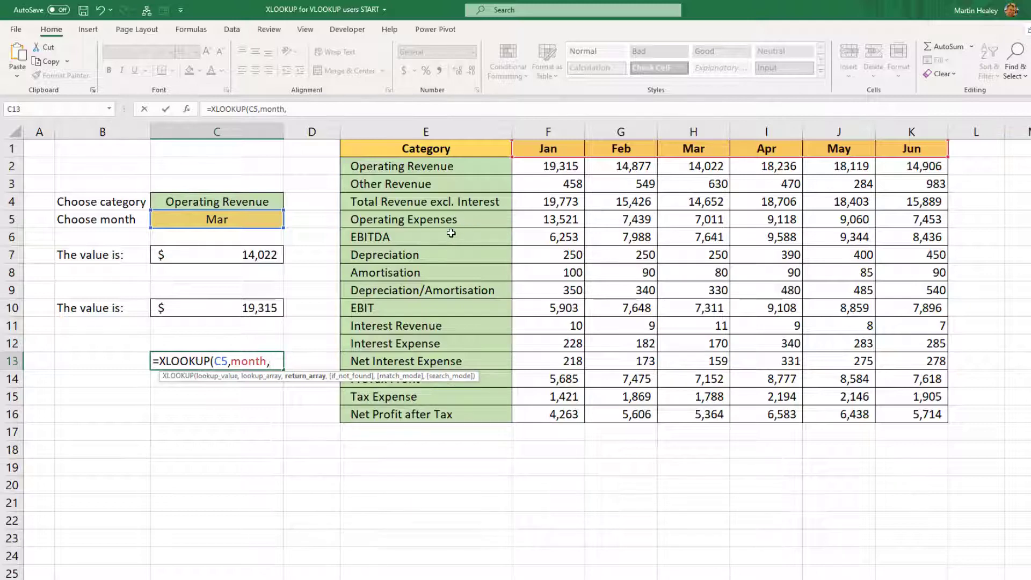
left_click_drag(549, 167, 913, 415)
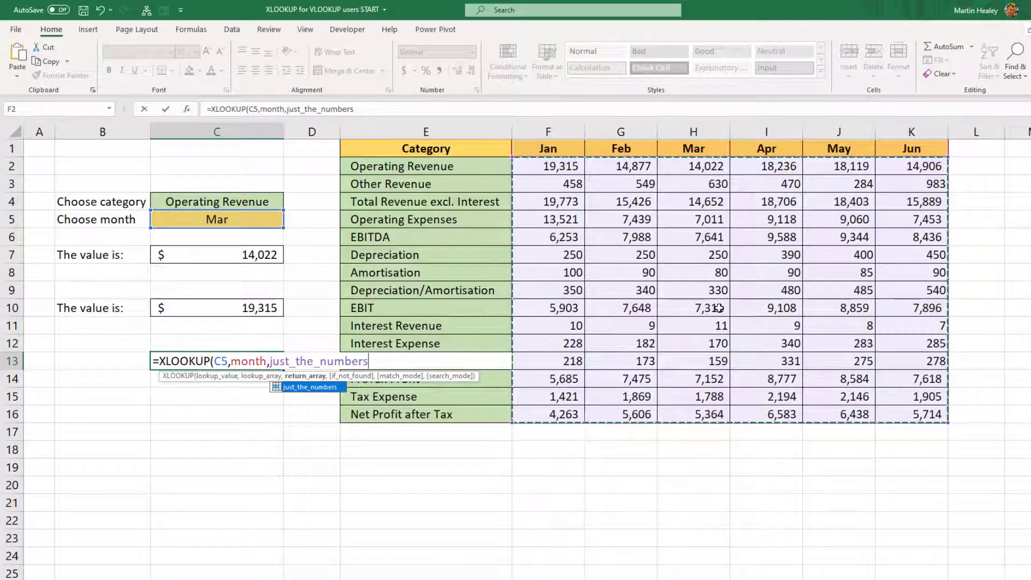
type(",")
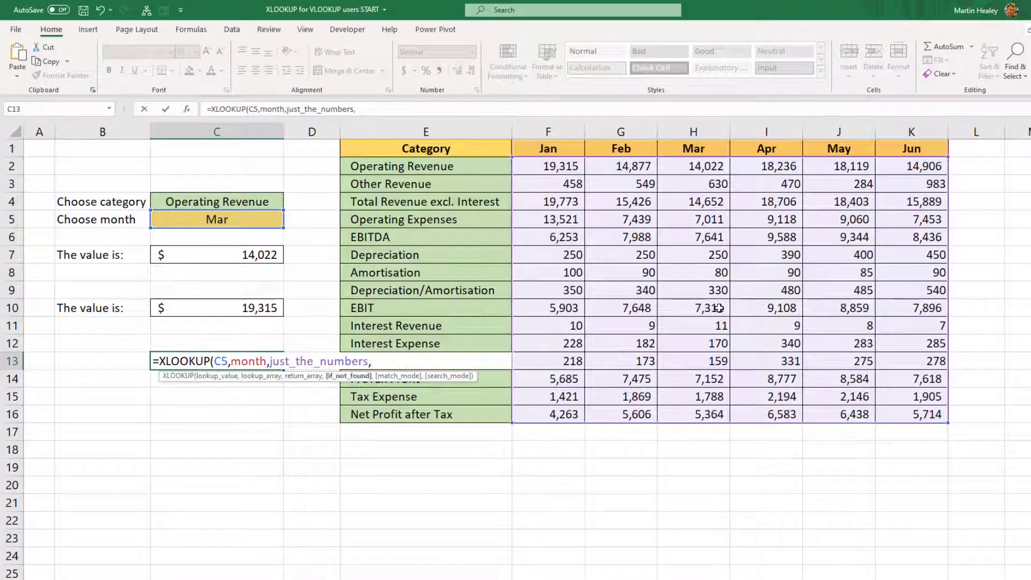
key("BackSpace")
type(")")
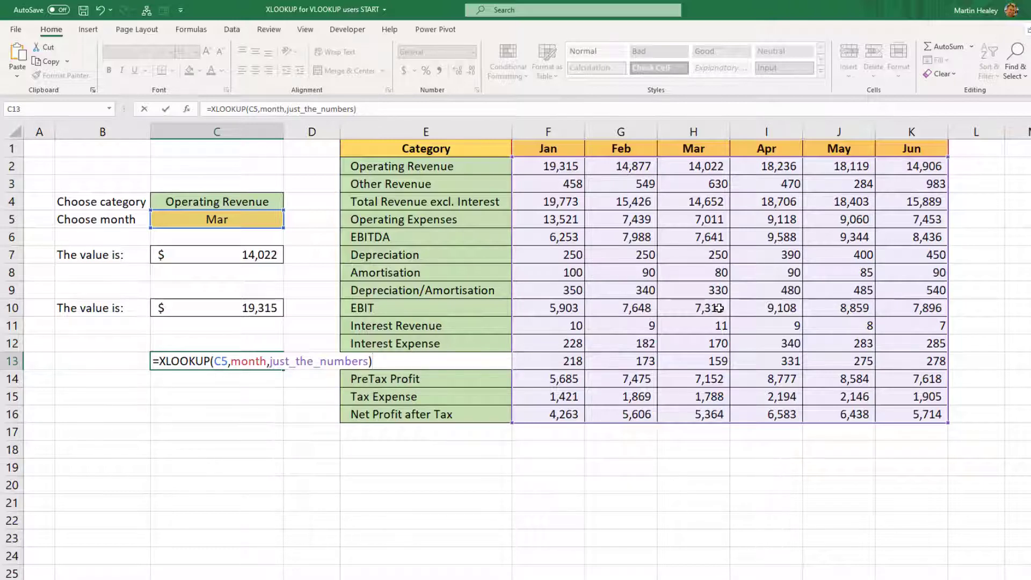
key("Return")
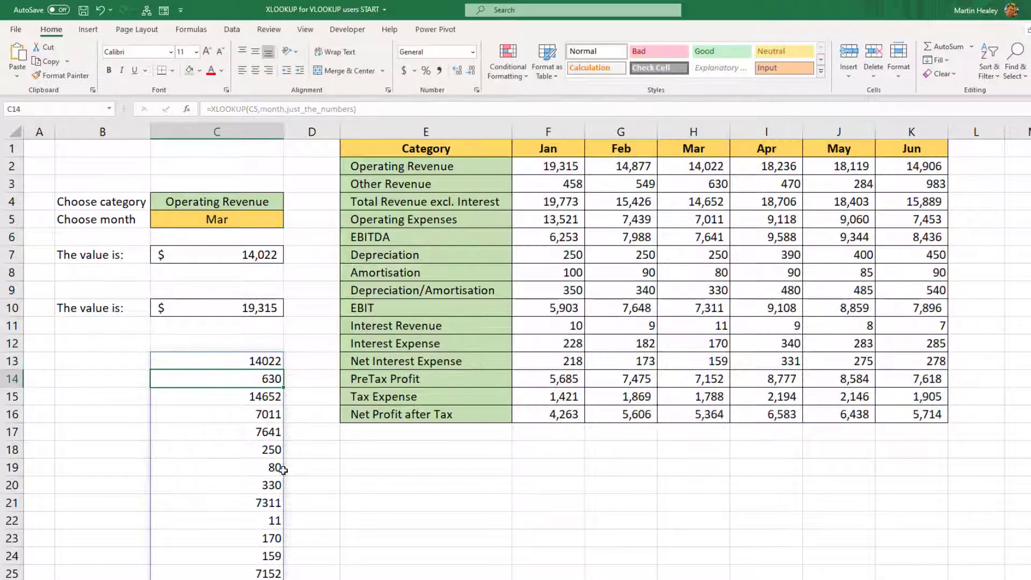
Change the chosen month in C5 to May to test the XLOOKUP results spilled from C13.
left_click(220, 221)
left_click(289, 222)
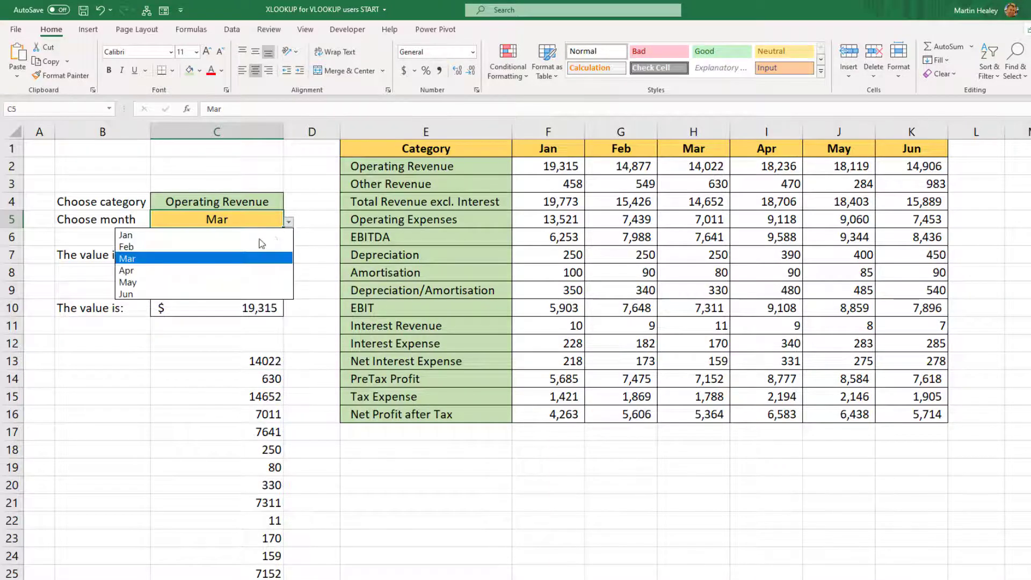
left_click(186, 278)
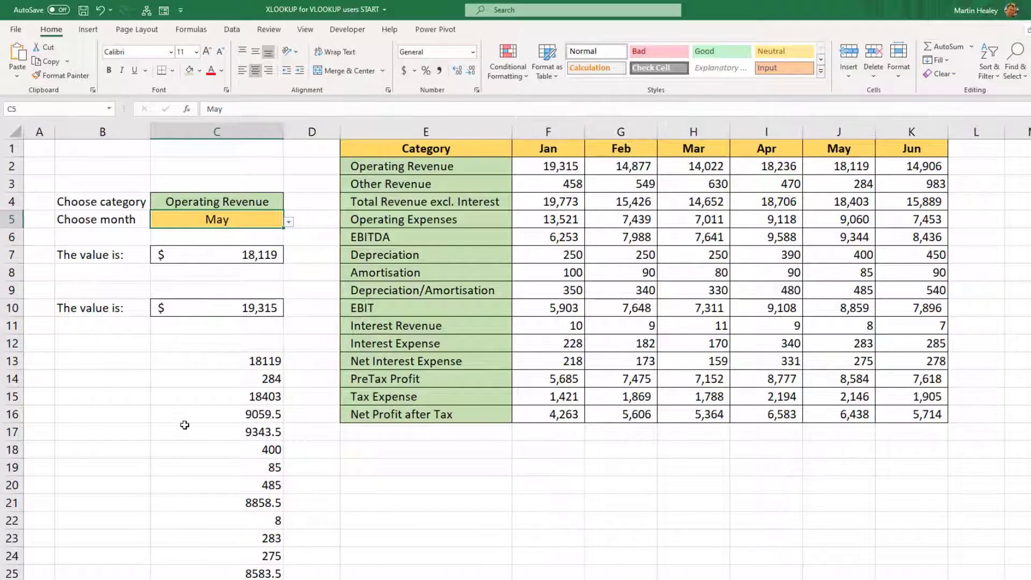
Copy the XLOOKUP(C5,month,just_the_numbers) expression from C13 without its equals sign, keeping the cell's formula intact.
left_click(188, 362)
double_click(188, 362)
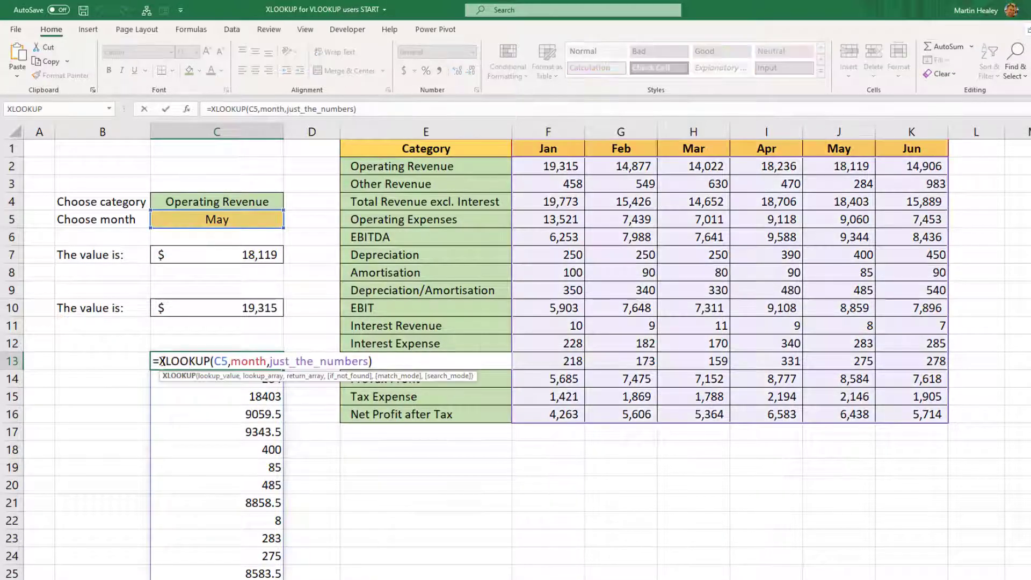
left_click_drag(161, 360, 396, 363)
key("ctrl+c")
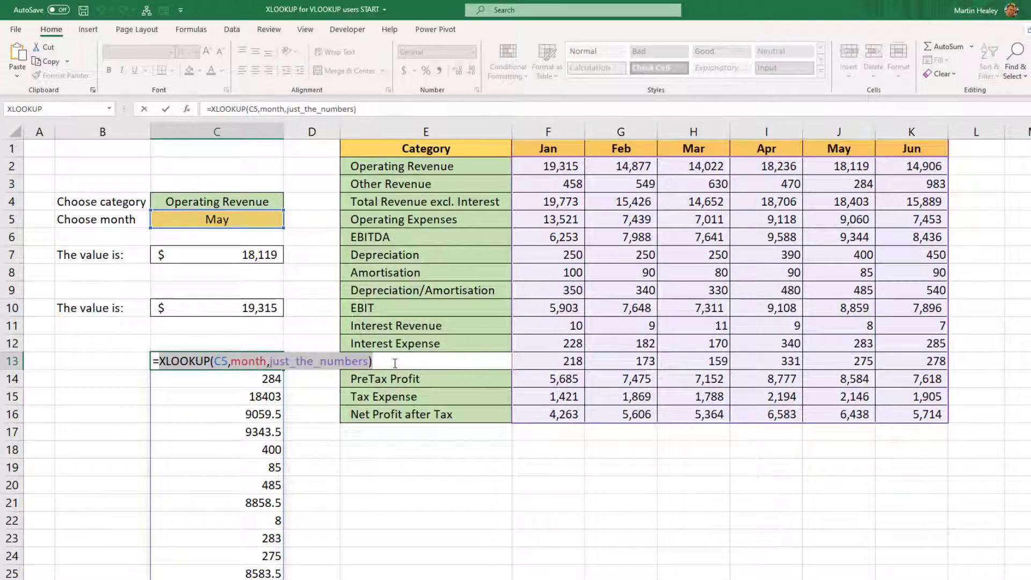
key("Escape")
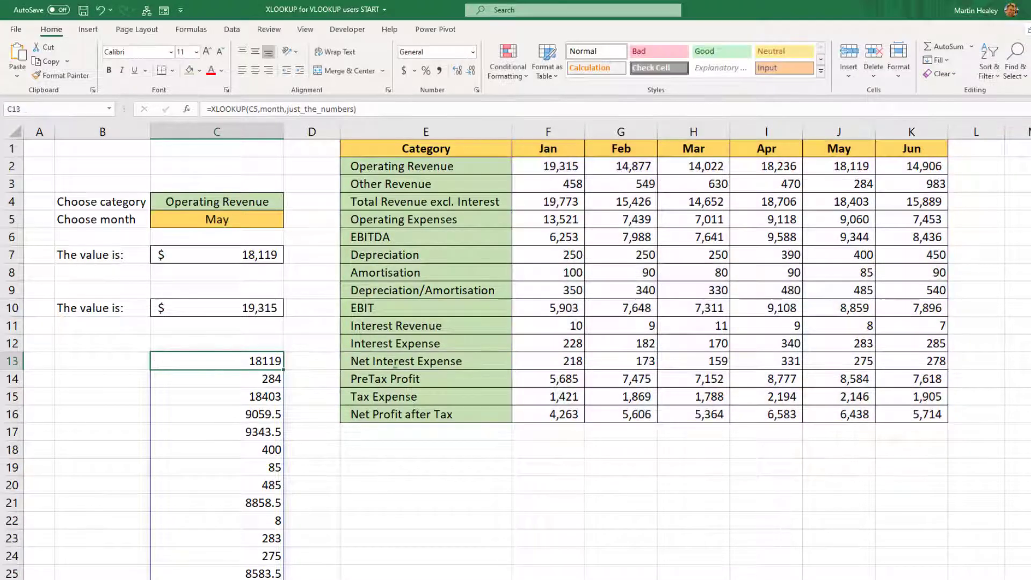
Replace the F2:F16 return array in C10's XLOOKUP with the copied XLOOKUP(C5,month,just_the_numbers) expression.
double_click(239, 304)
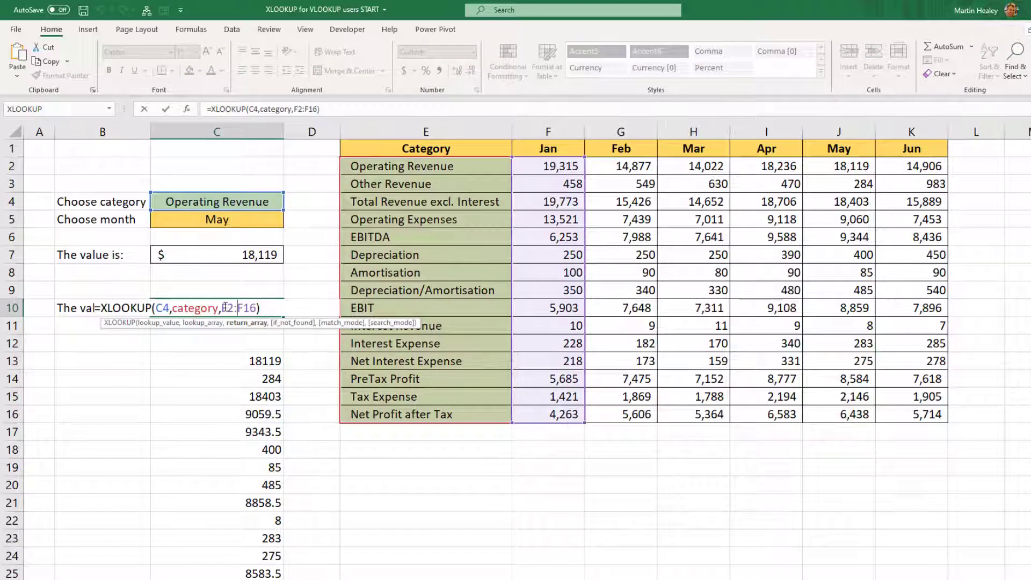
left_click_drag(222, 308, 255, 304)
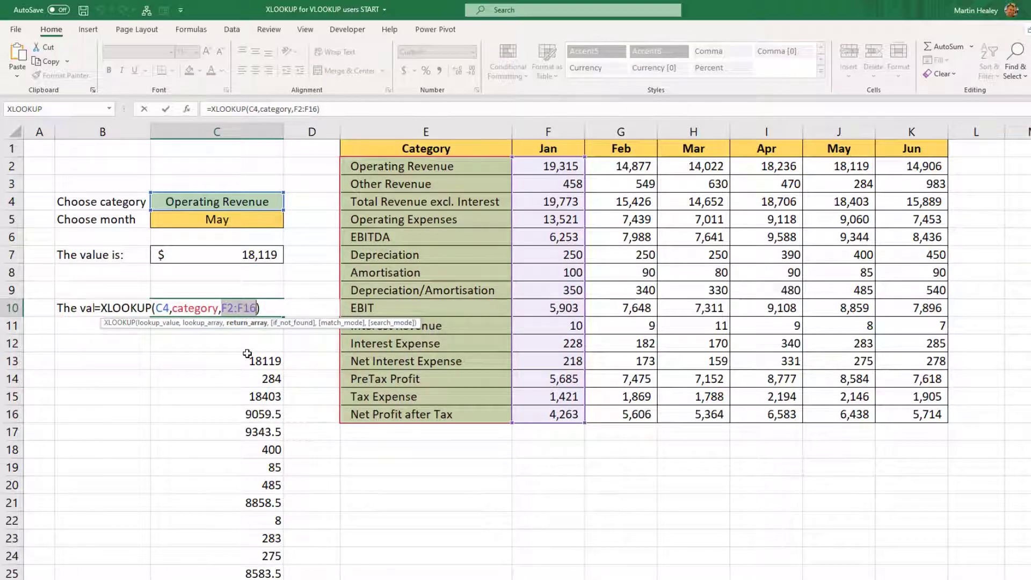
key("ctrl+v")
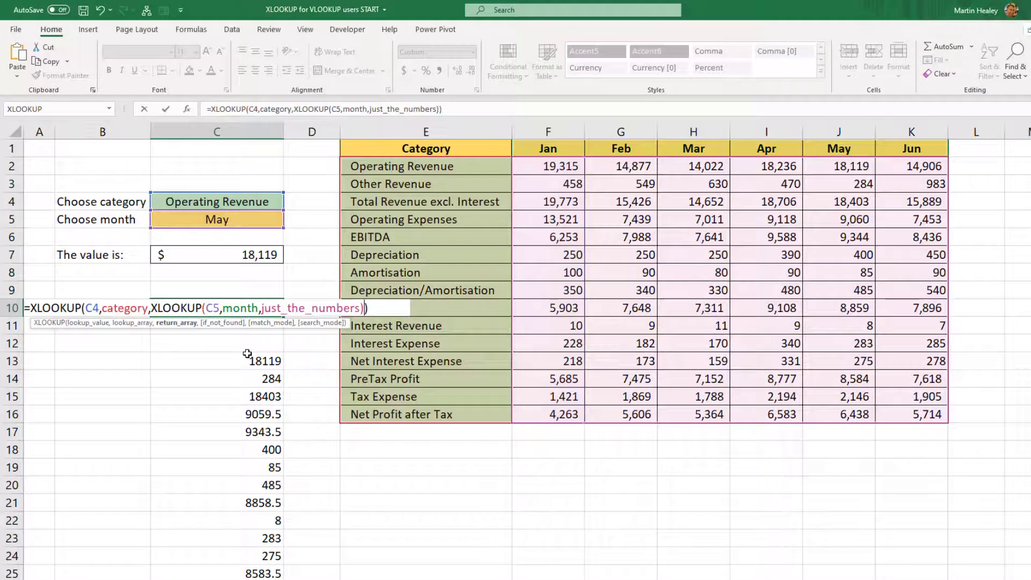
key("Return")
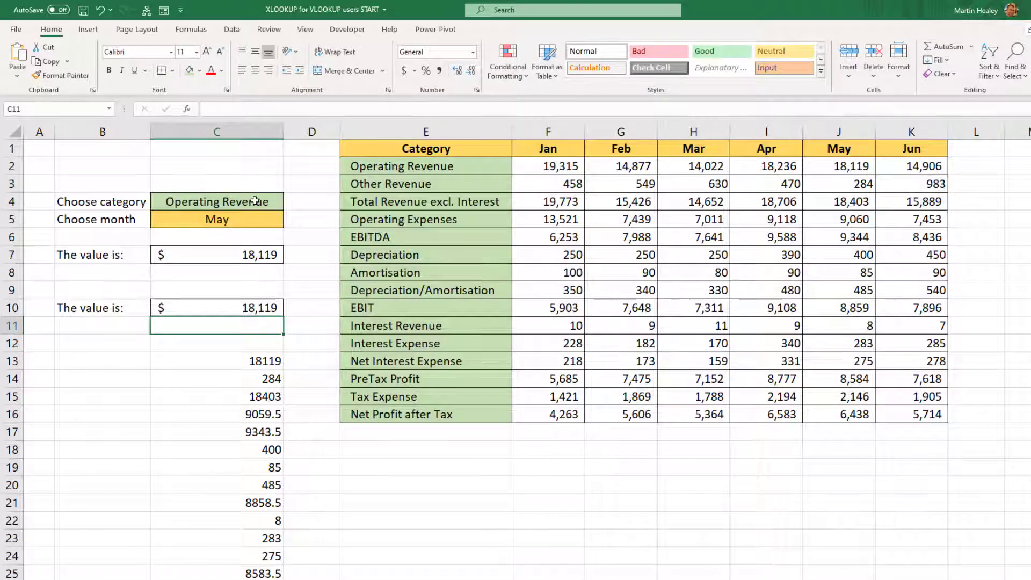
Delete the helper XLOOKUP formula in C13 together with its spilled results.
left_click(232, 355)
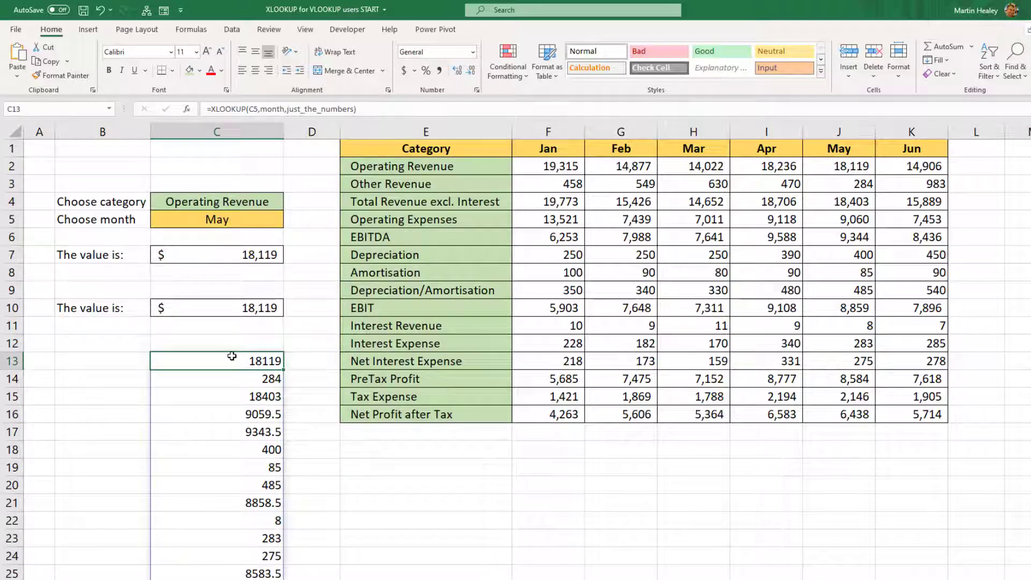
key("Delete")
key("Down")
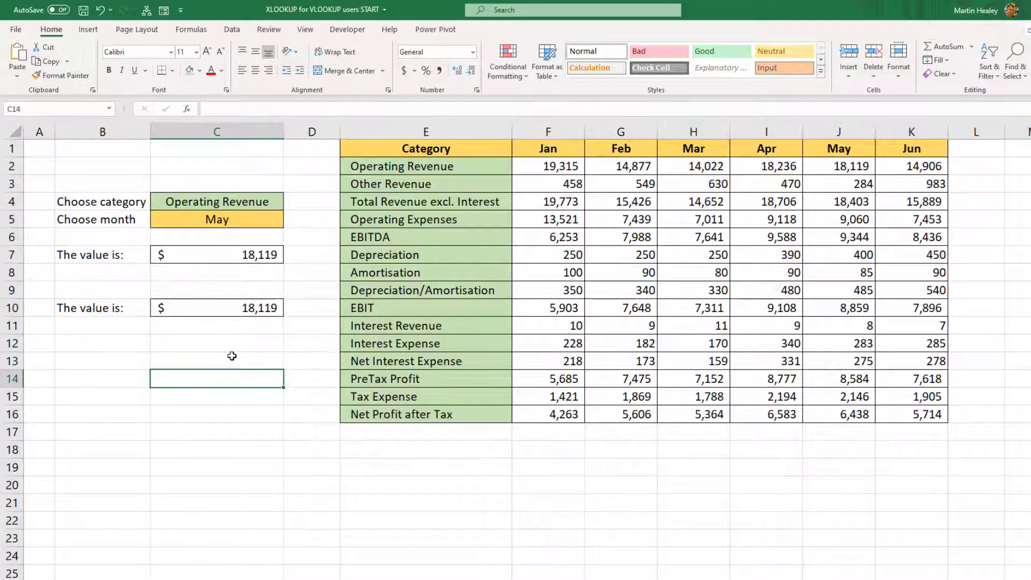
Change the chosen category in C4 to EBITDA to test the nested XLOOKUP in C10.
left_click(243, 203)
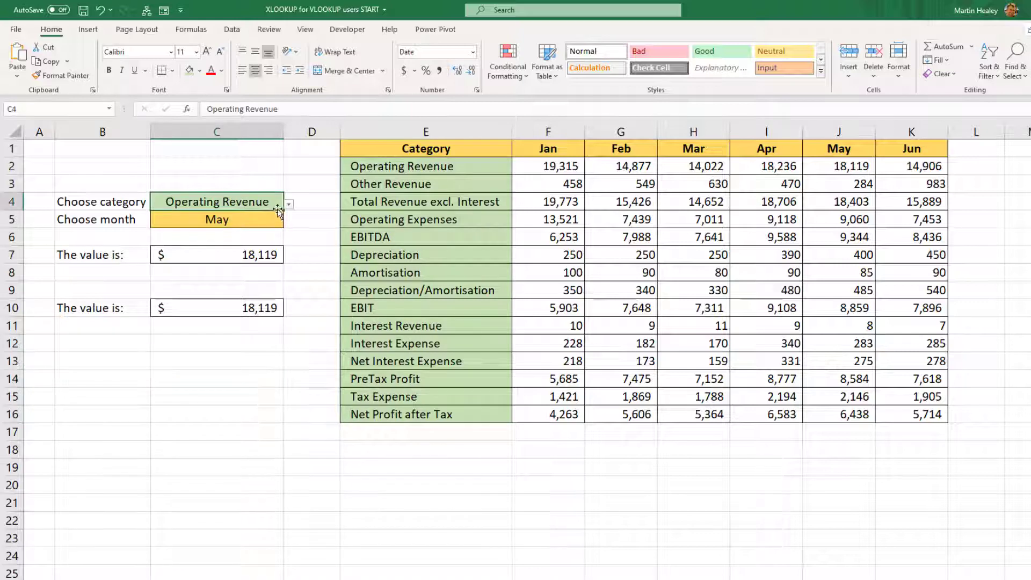
left_click(288, 204)
left_click(202, 264)
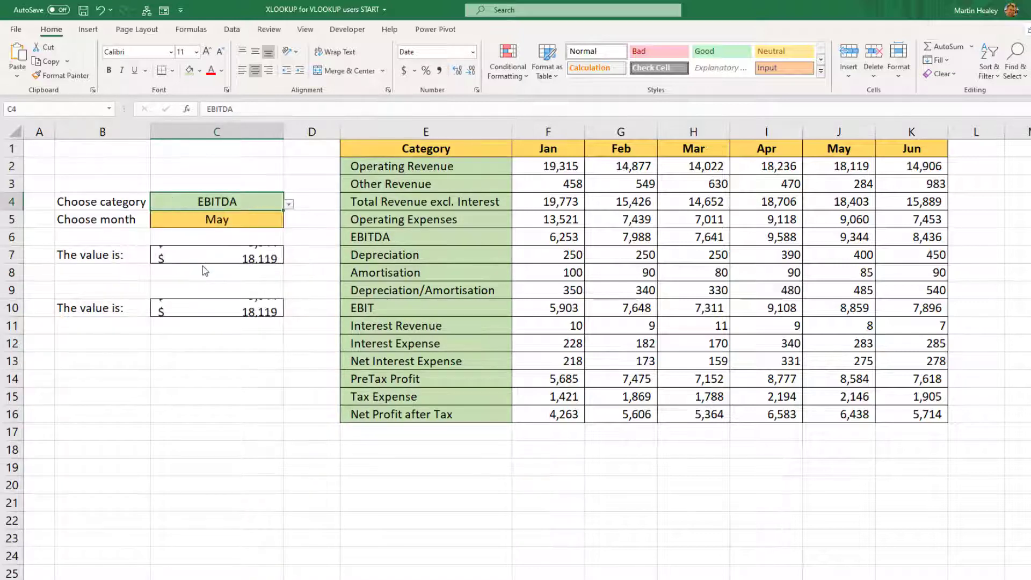
Change the chosen month in C5 to Feb and check the result against the matching table cell G6.
left_click(242, 223)
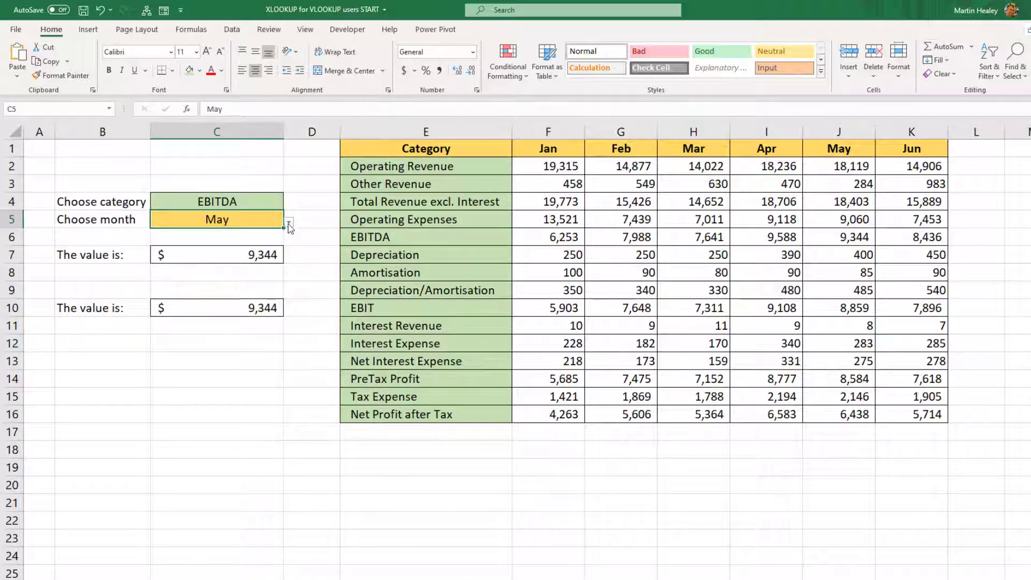
left_click(289, 222)
left_click(237, 244)
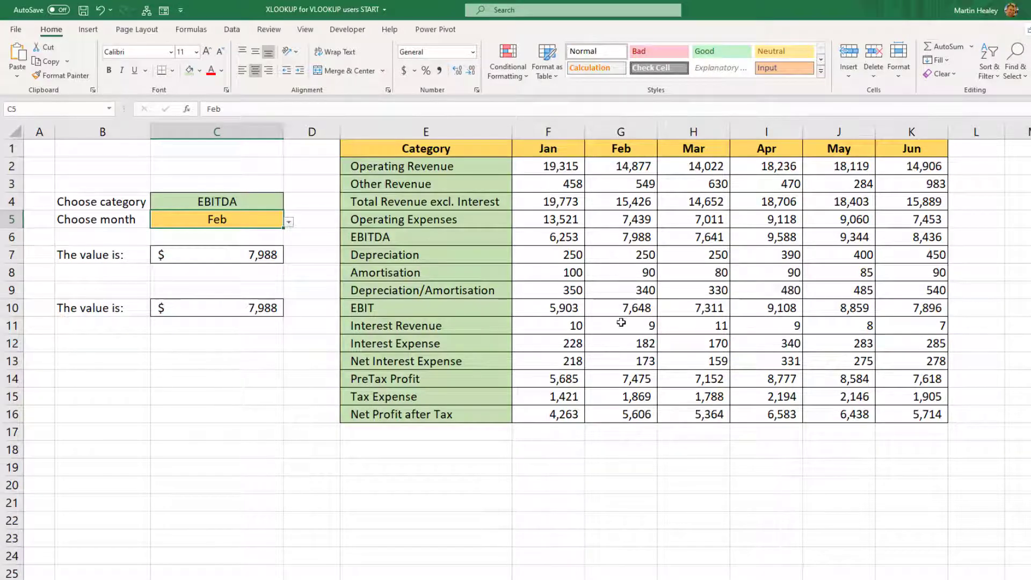
left_click(612, 237)
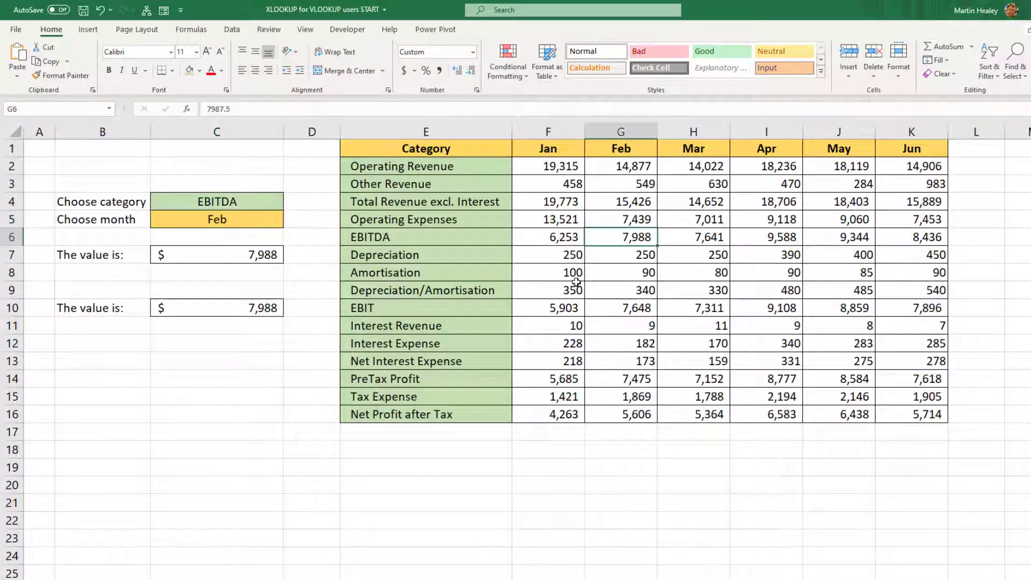